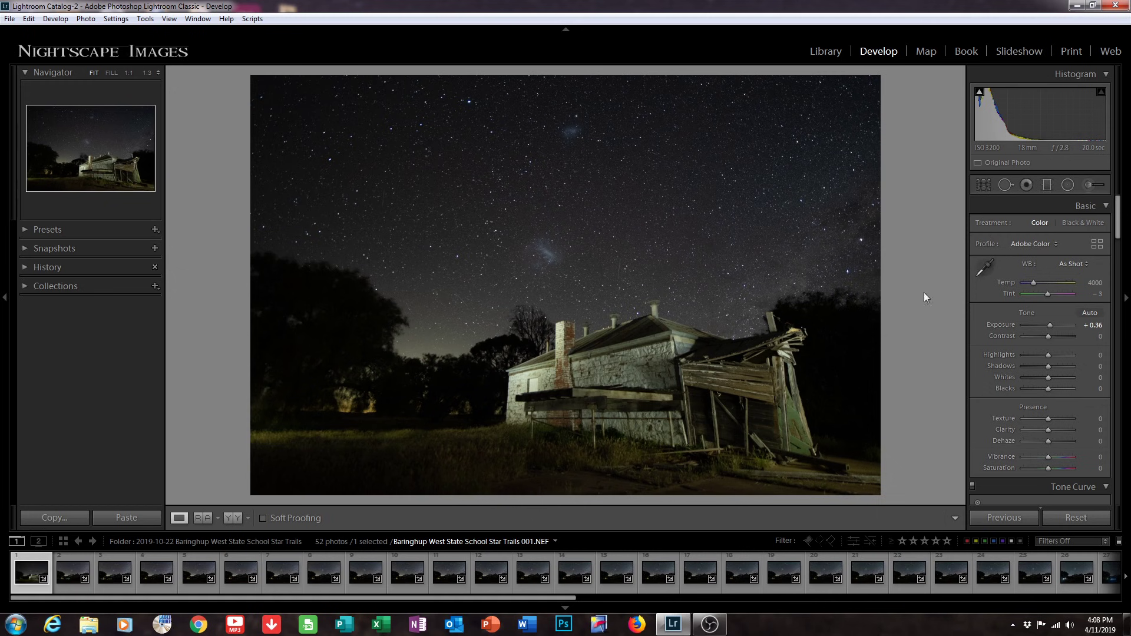
Examine the star trails across the sky of photo 002 at 1:1 magnification.
click(77, 586)
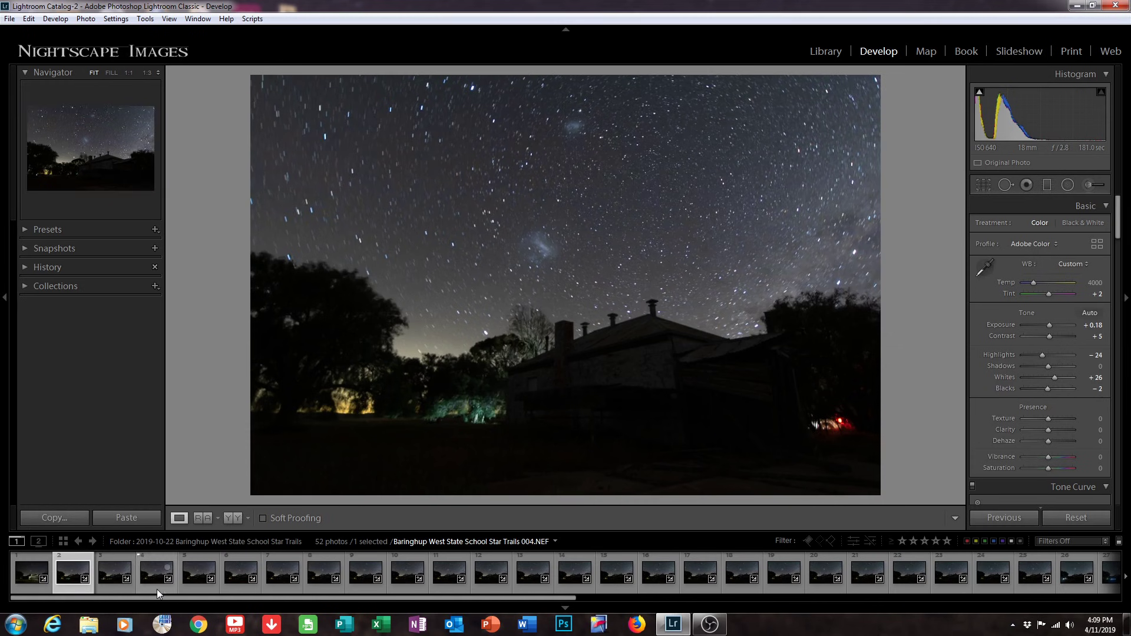
click(323, 134)
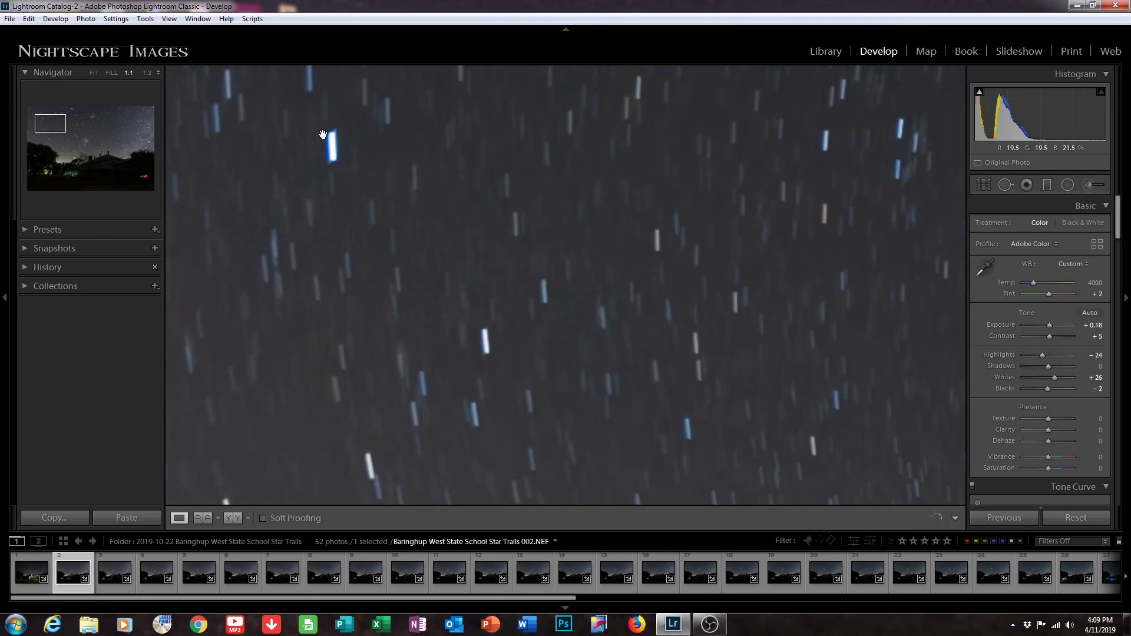
click(327, 196)
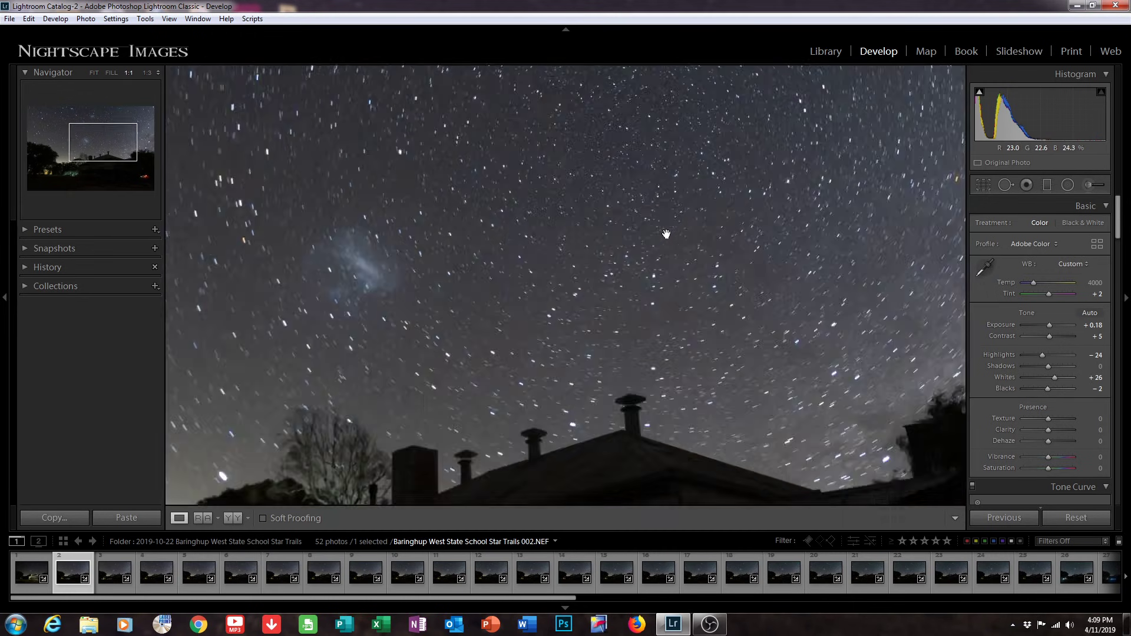
click(665, 232)
scroll(594, 186, up, 3)
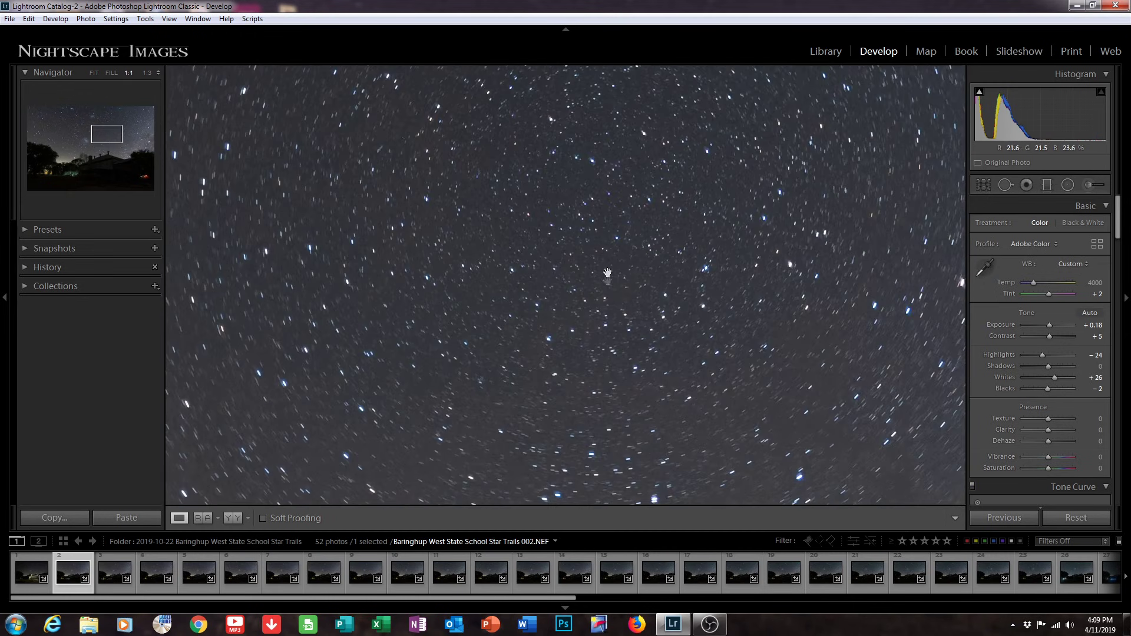
click(591, 215)
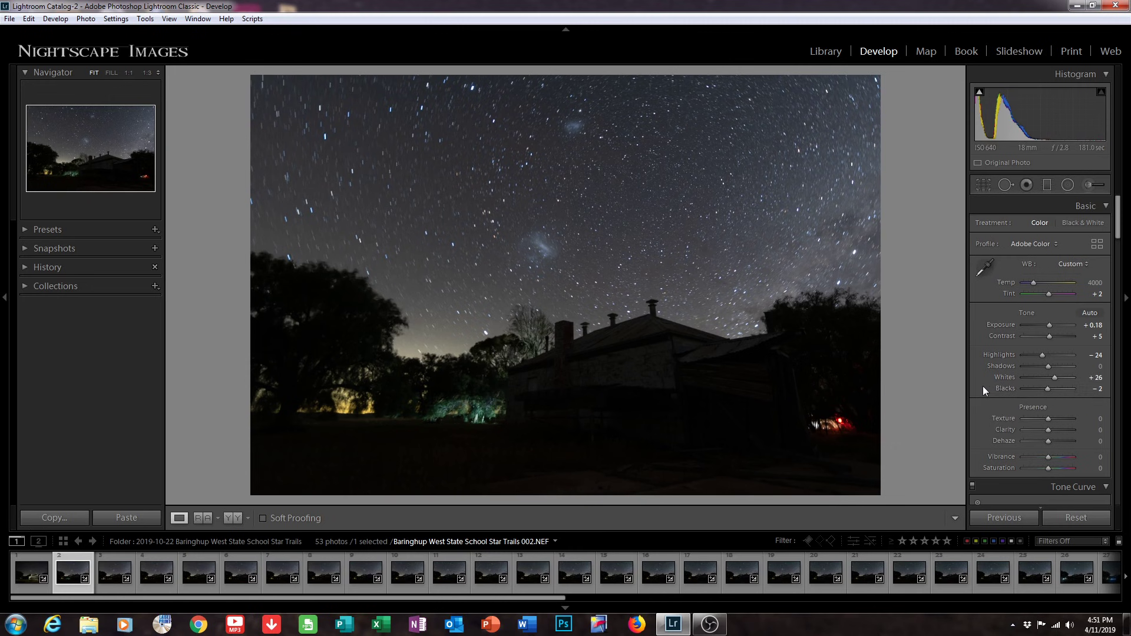
Review the noise reduction and lens correction settings of photo 002.
scroll(983, 386, down, 10)
scroll(983, 386, down, 8)
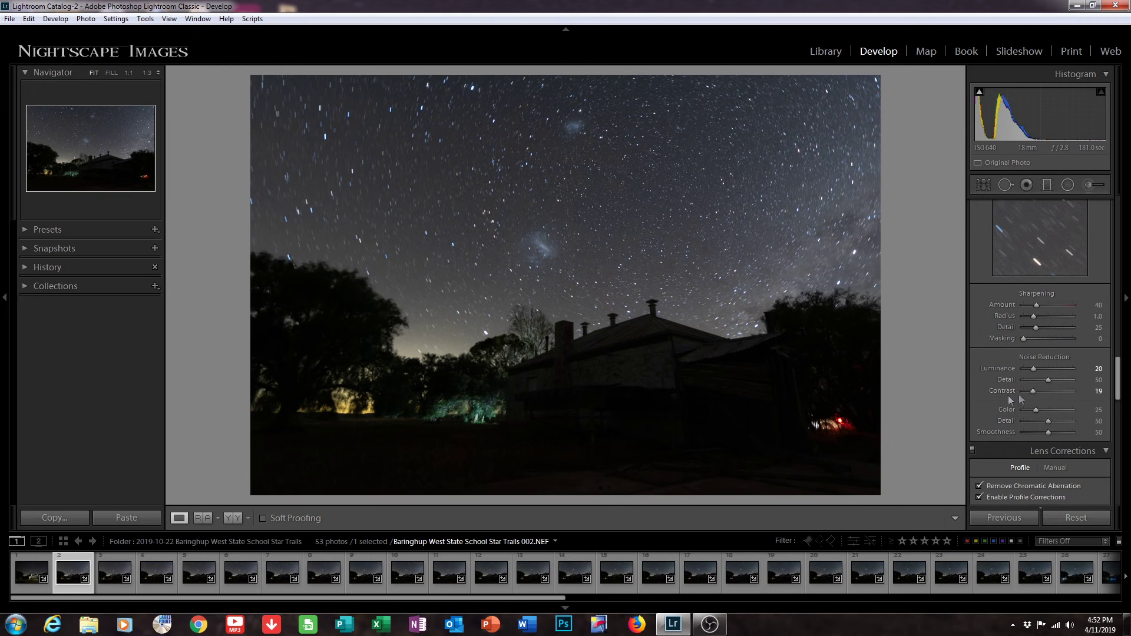
scroll(1016, 401, down, 2)
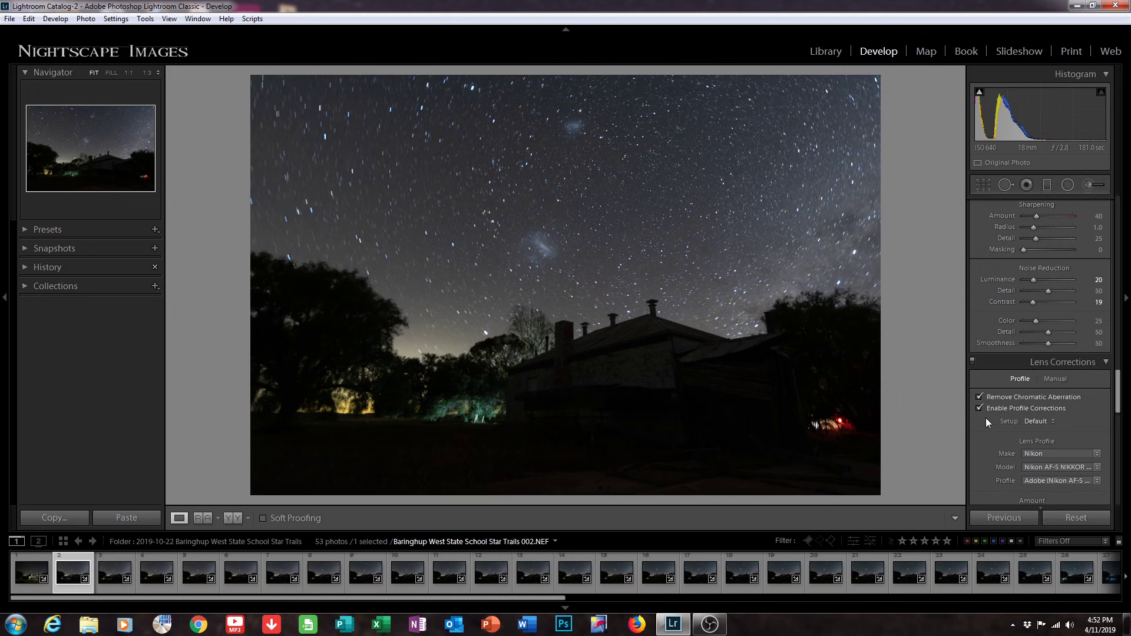
scroll(986, 418, up, 10)
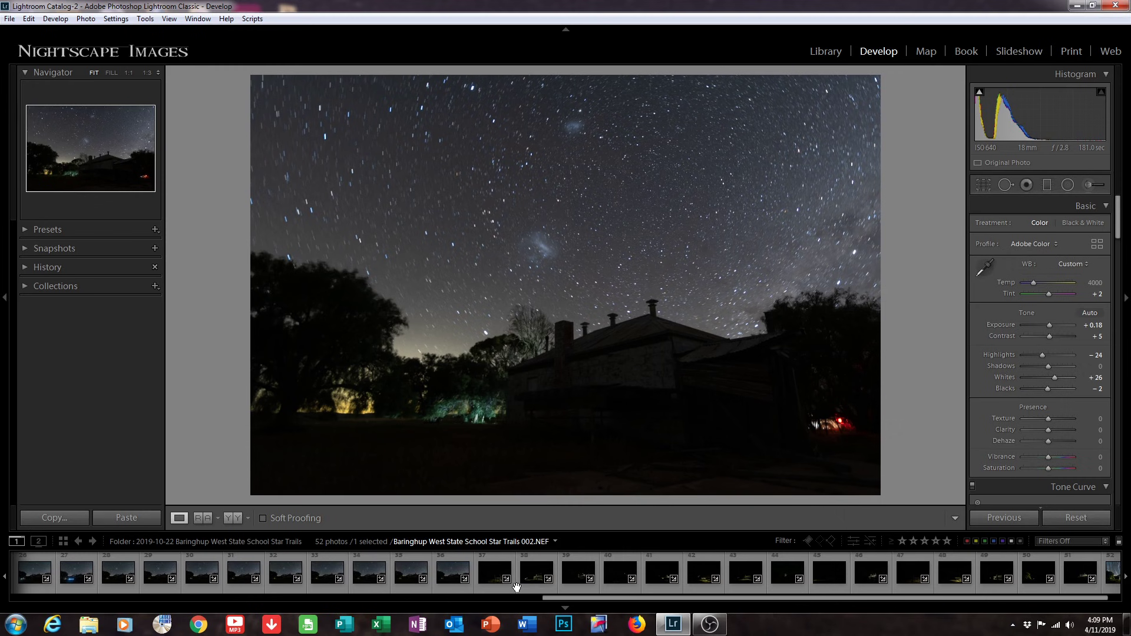
Look through the light-painted frames of the school building, viewing photos 038, 042, 043, 046, 048 and 049.
click(535, 587)
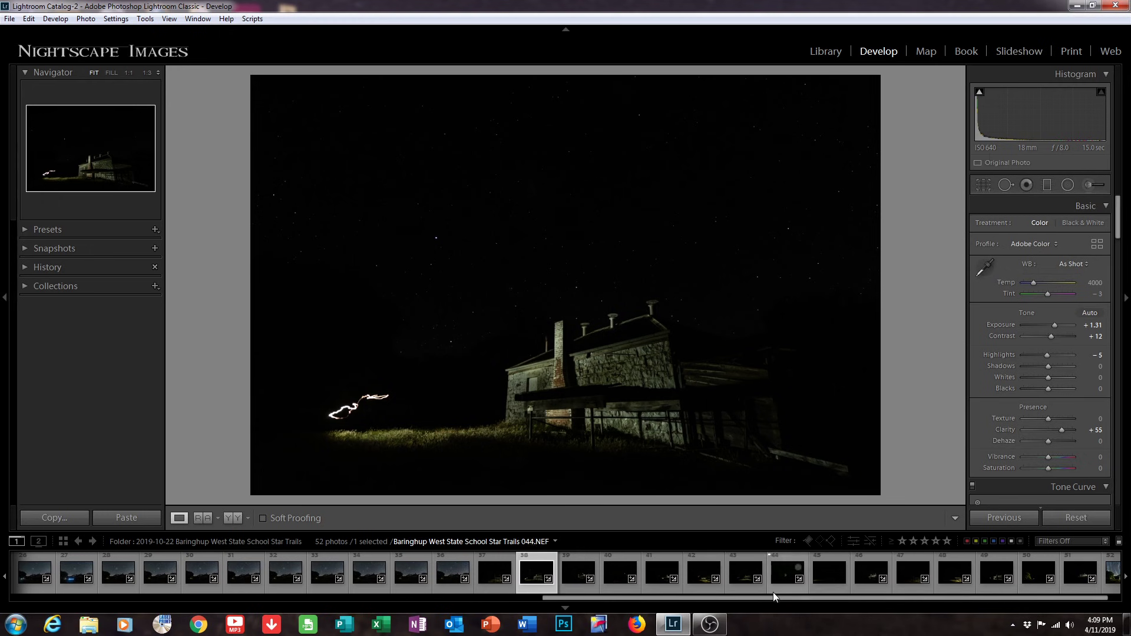
click(701, 590)
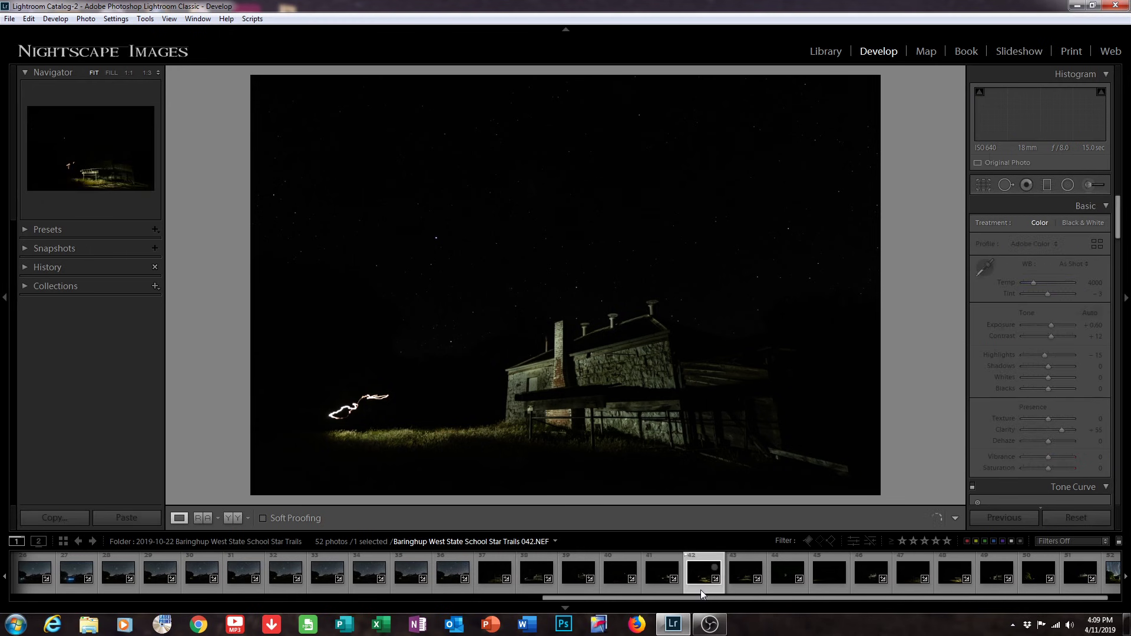
click(743, 589)
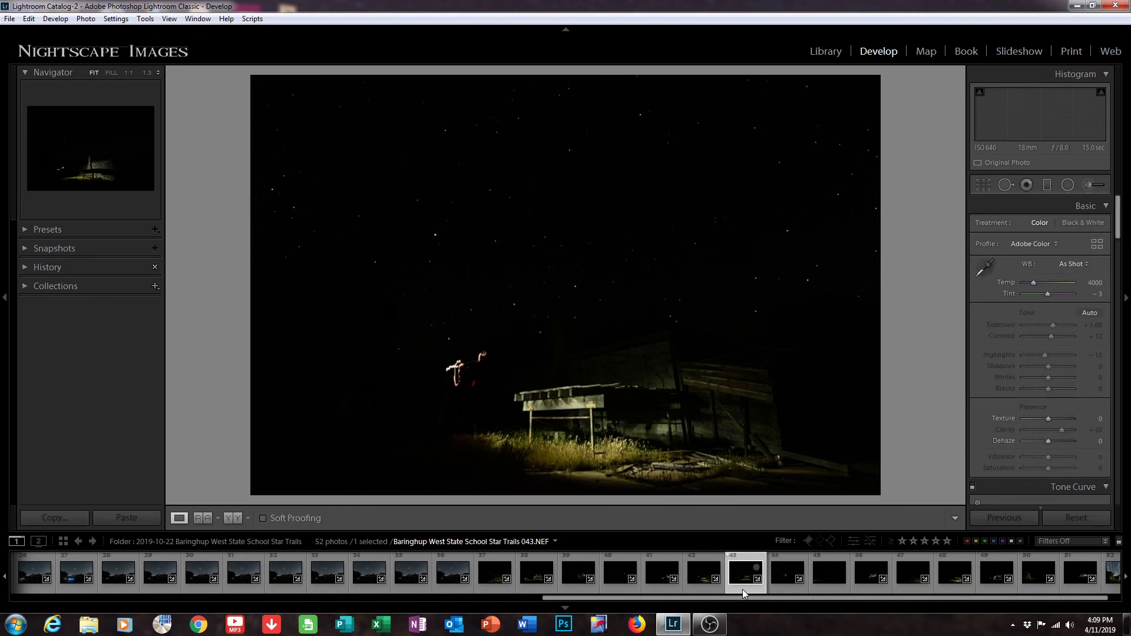
click(875, 589)
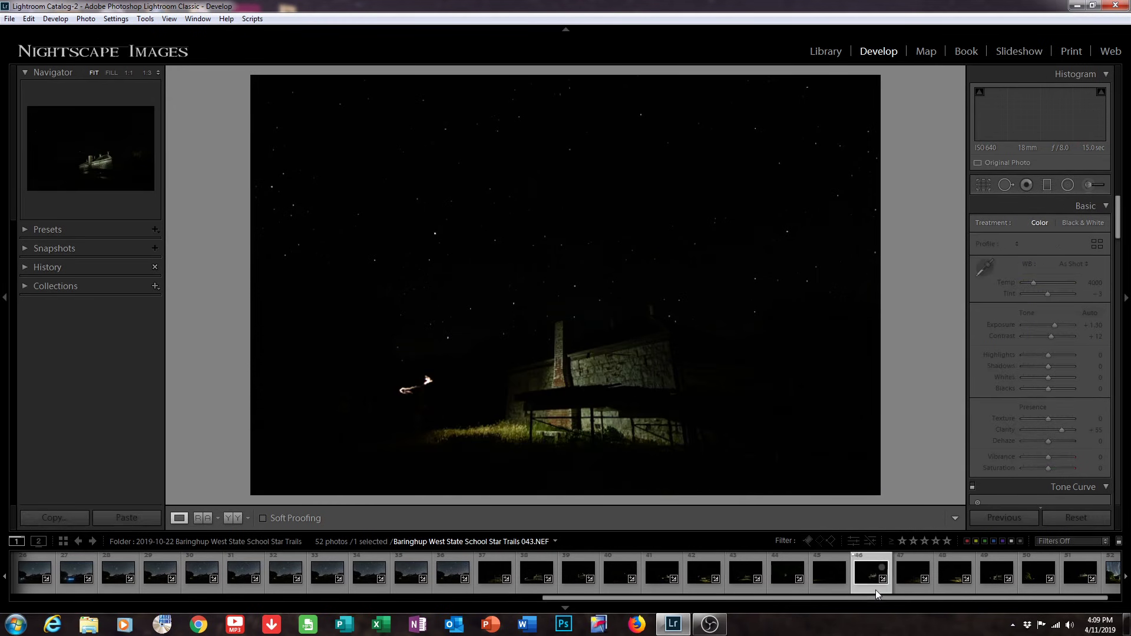
click(954, 589)
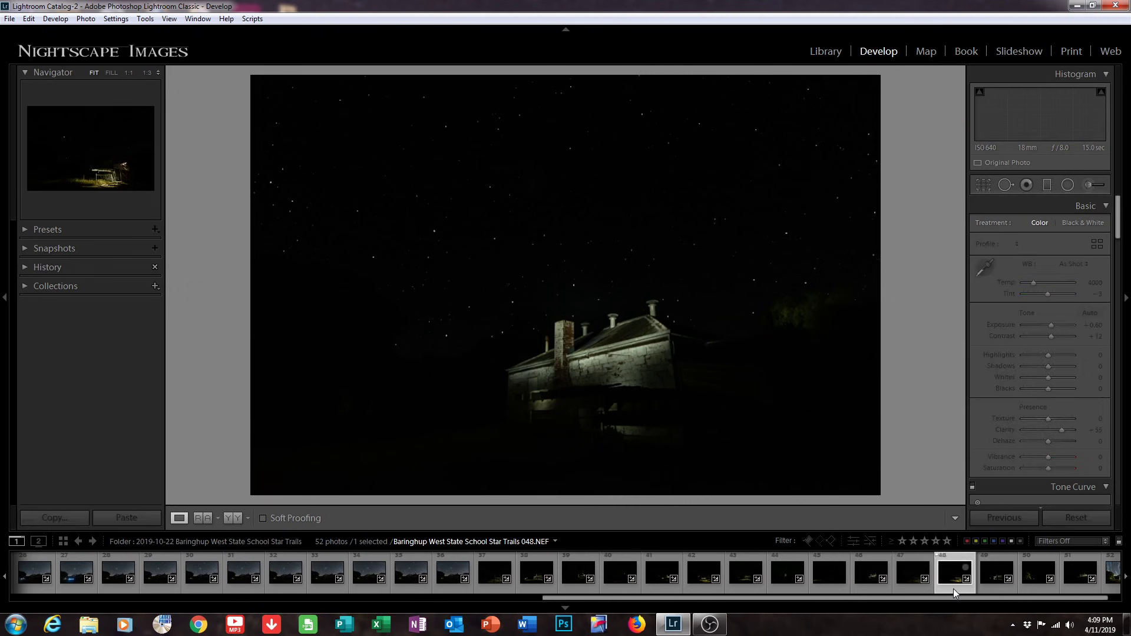
click(995, 587)
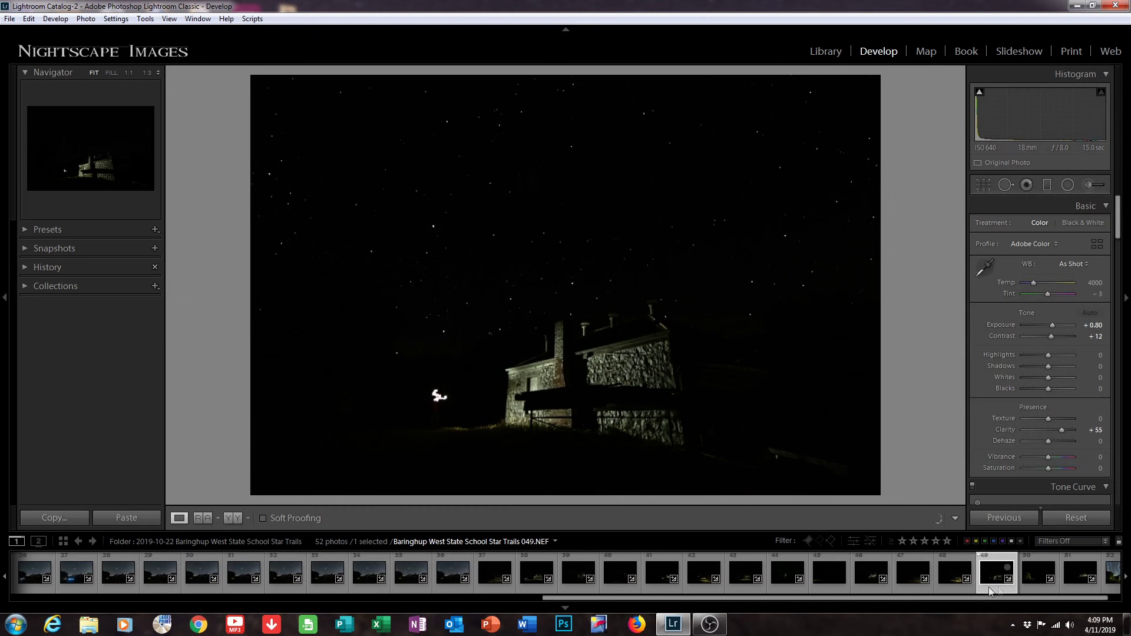
Select photos 002 through 051 in the sequence, leaving out frame 045.
drag(585, 598, 60, 610)
click(63, 586)
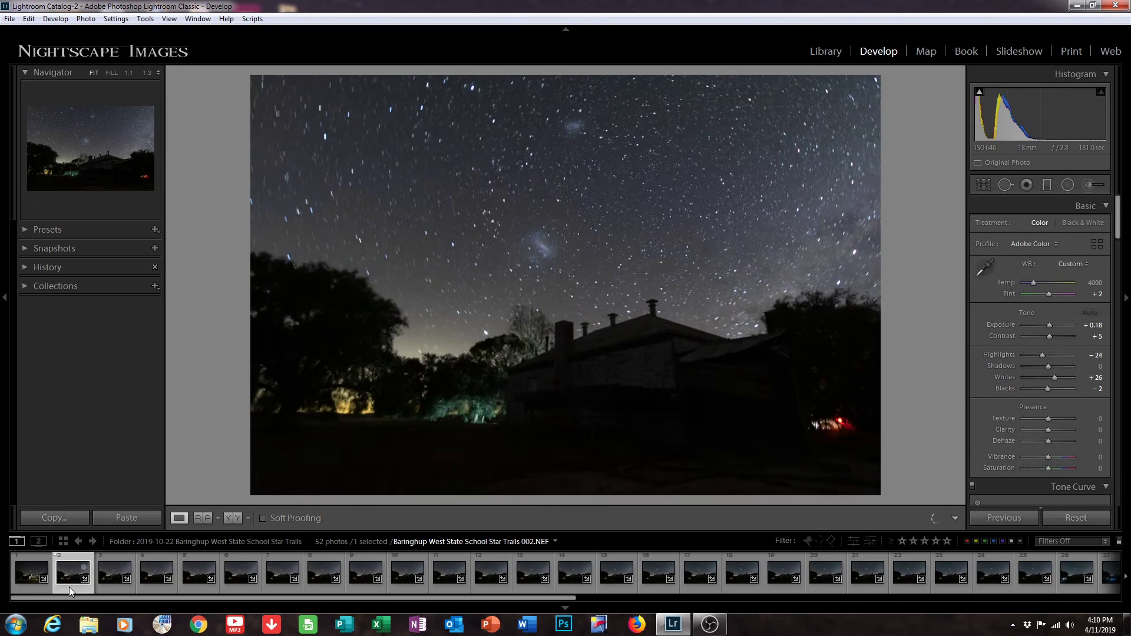
drag(139, 601, 670, 602)
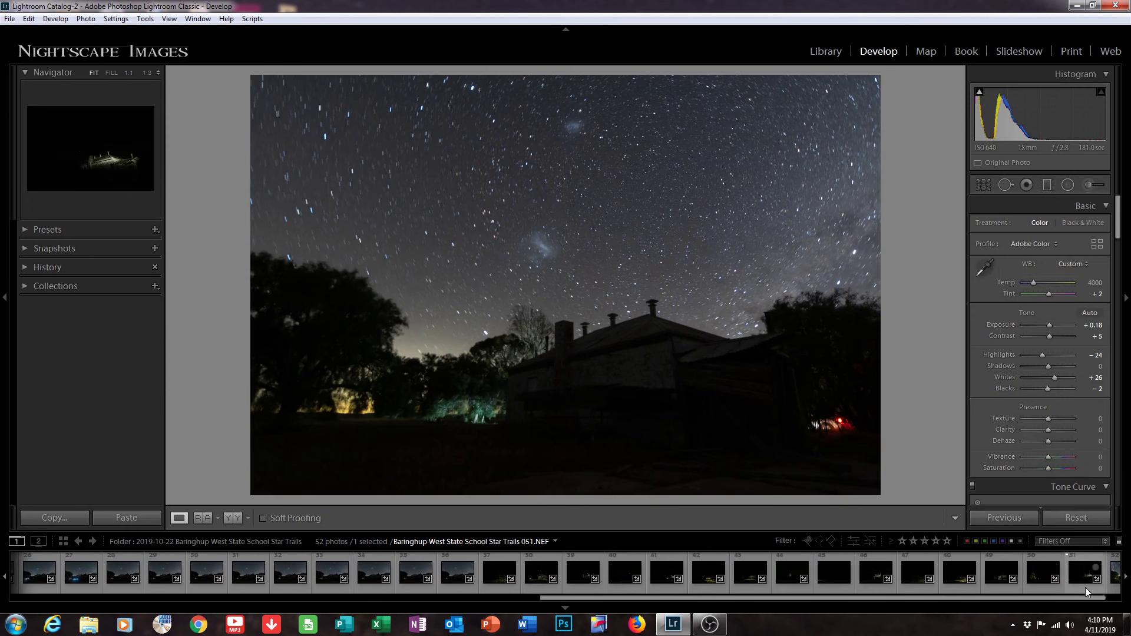
key(shift)
shift+click(1086, 588)
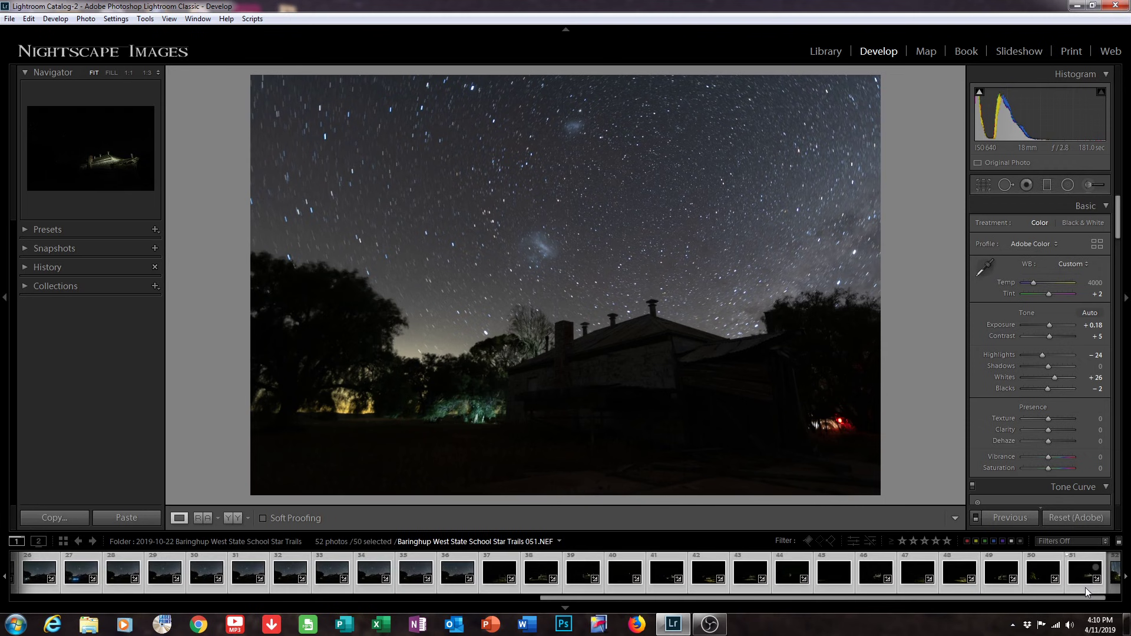
ctrl+click(834, 587)
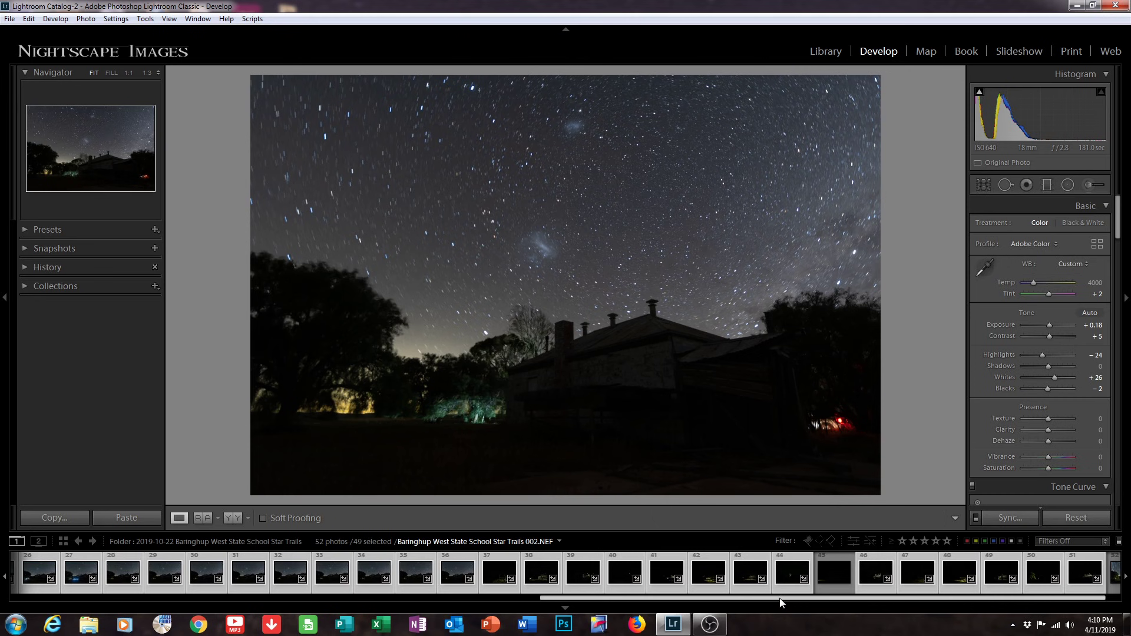
Open the selected photos as layers of one document in Photoshop.
right_click(661, 589)
mouse_move(723, 303)
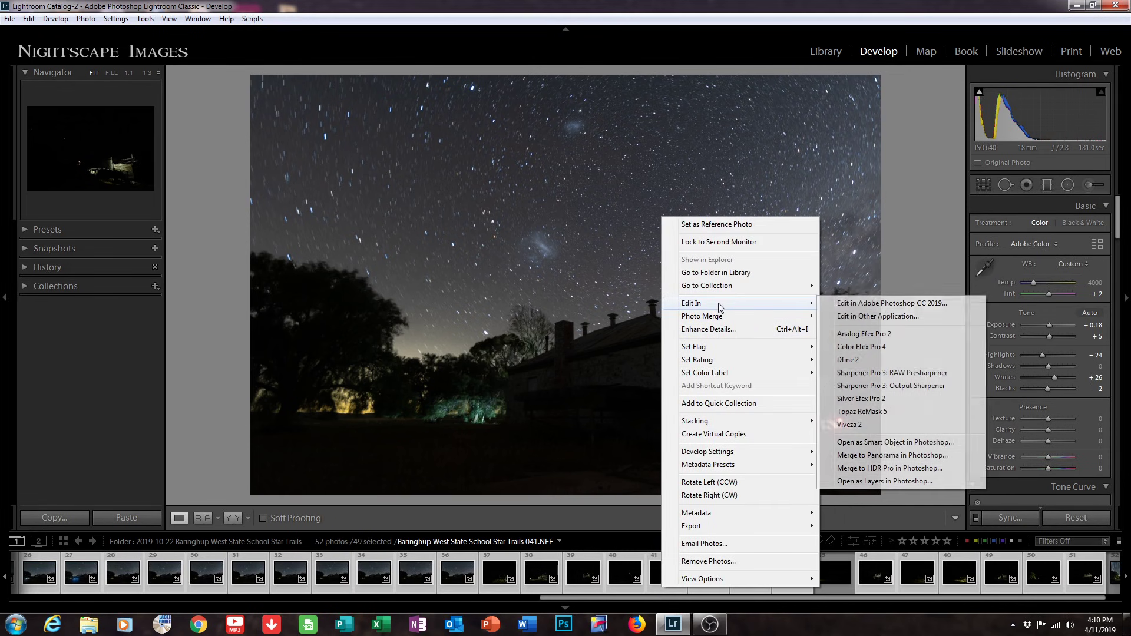
click(889, 482)
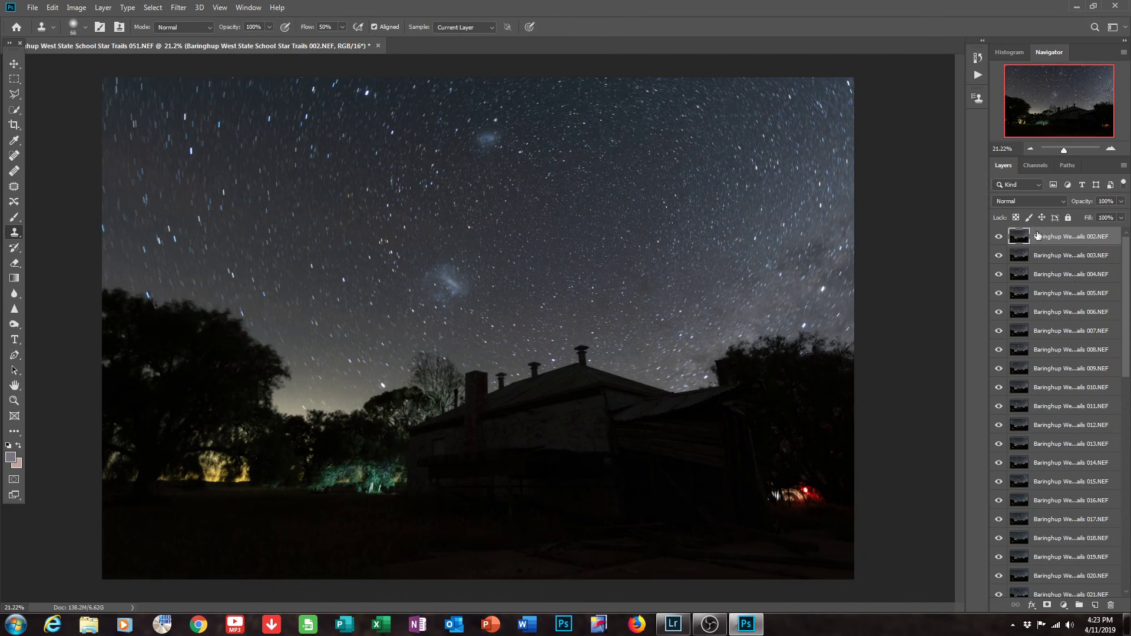
Set the blend mode of all layers from 002 to 051 to Lighten.
drag(1126, 281, 1128, 490)
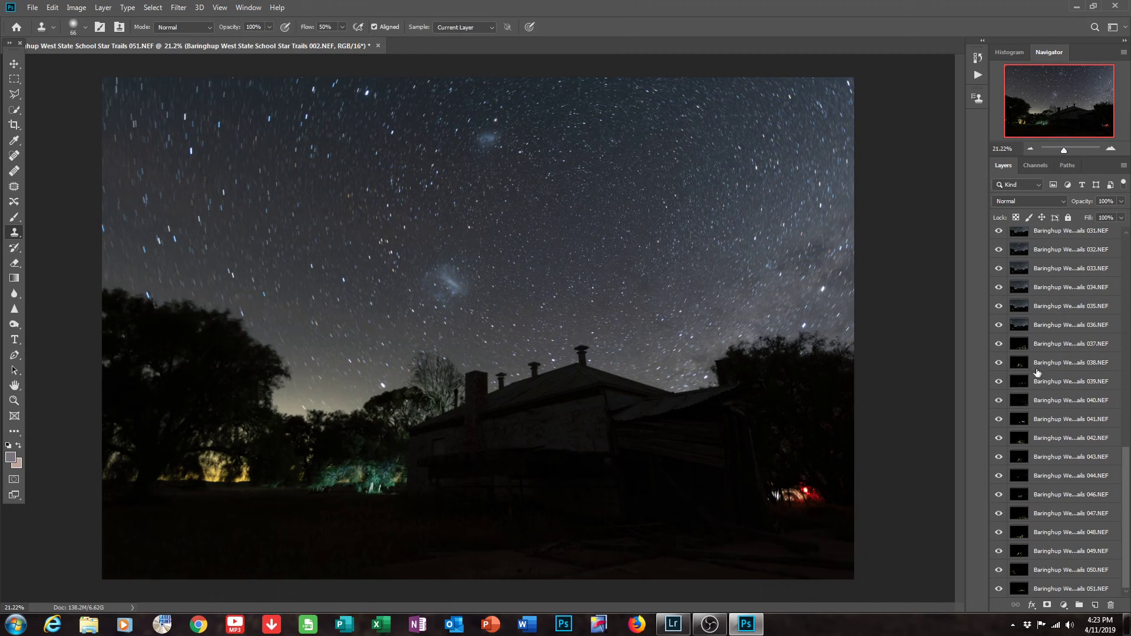
drag(1128, 478, 1128, 270)
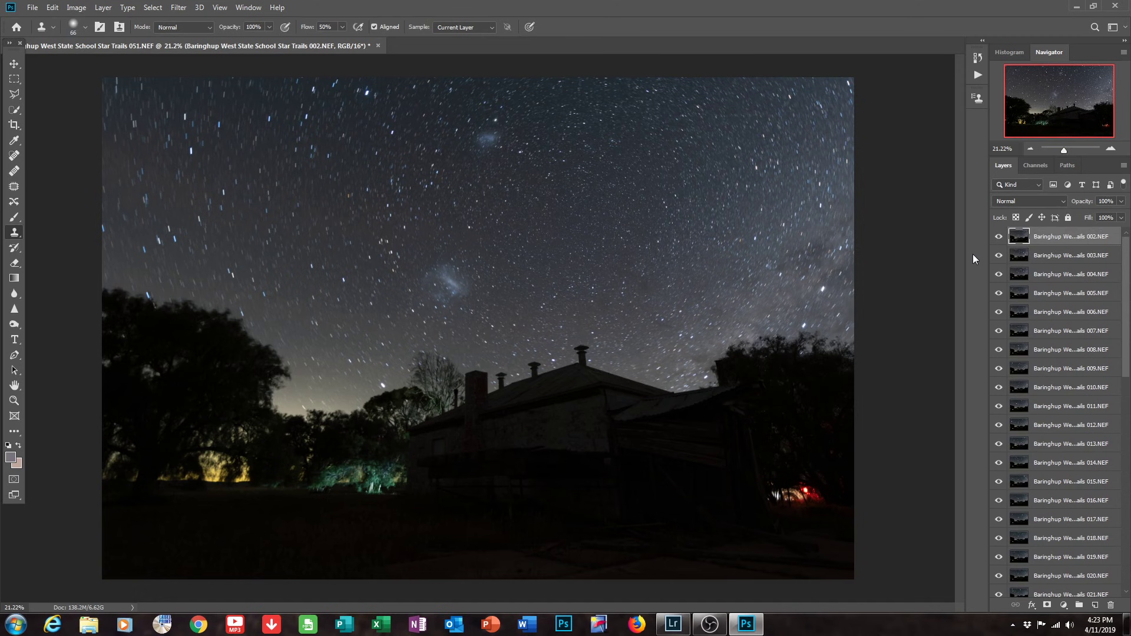
drag(1127, 271, 1127, 495)
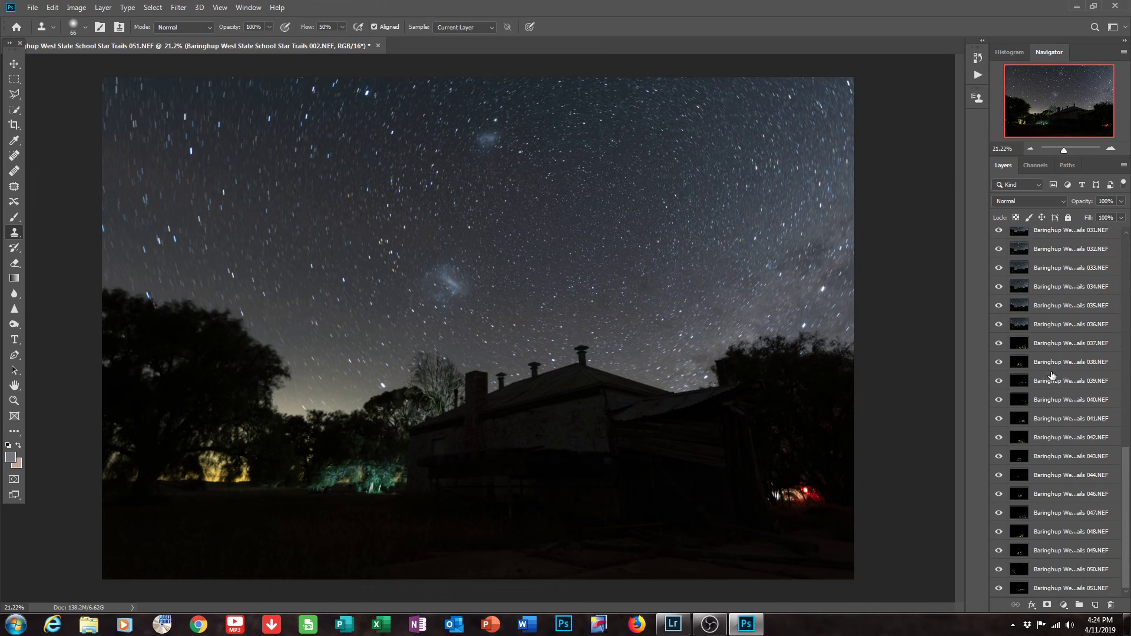
drag(1128, 466, 1127, 252)
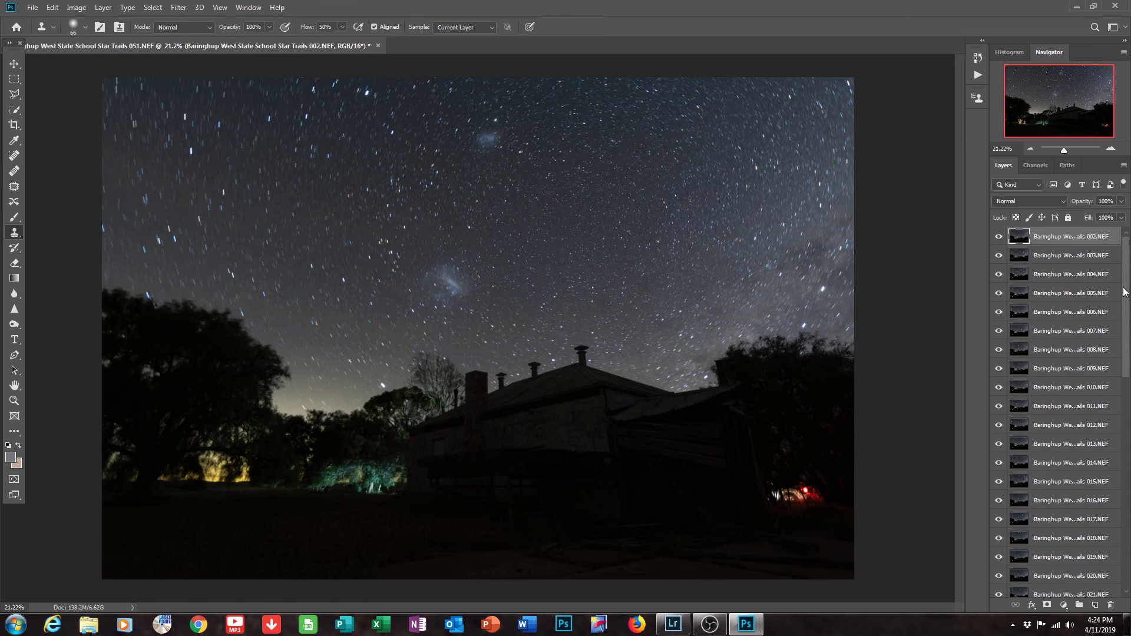
drag(1126, 291, 1130, 521)
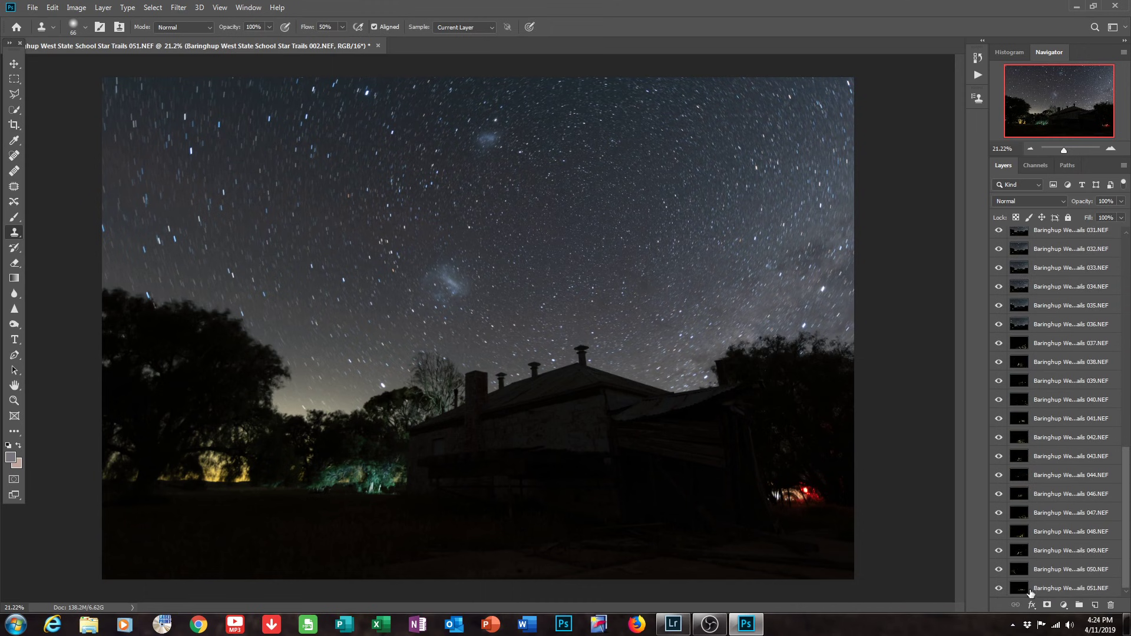
shift+click(1024, 588)
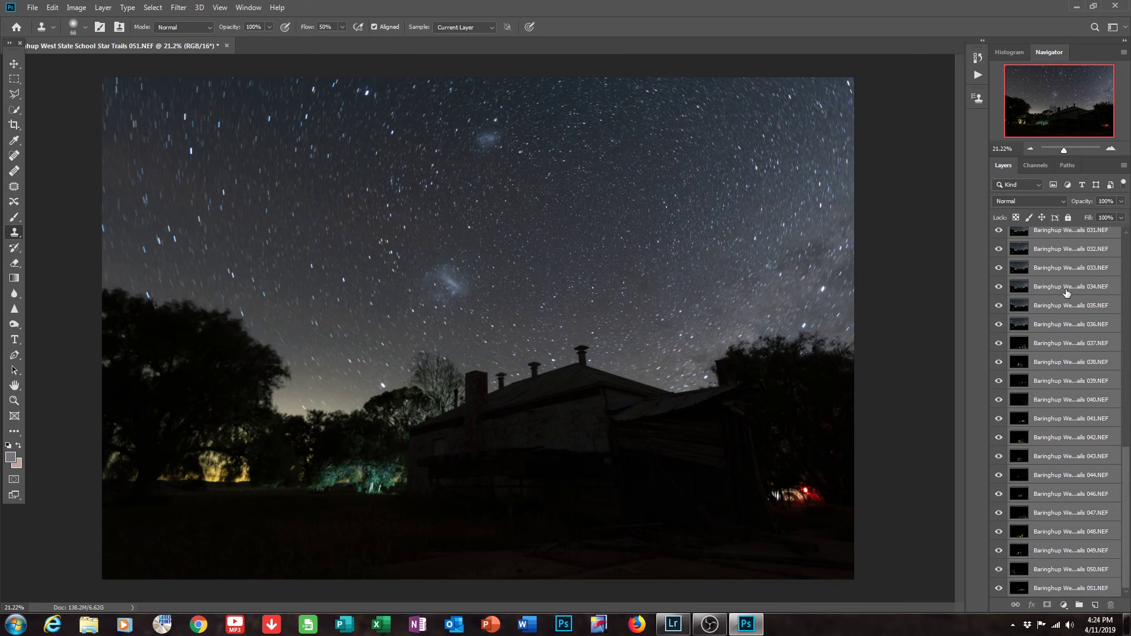
drag(1126, 480, 1129, 274)
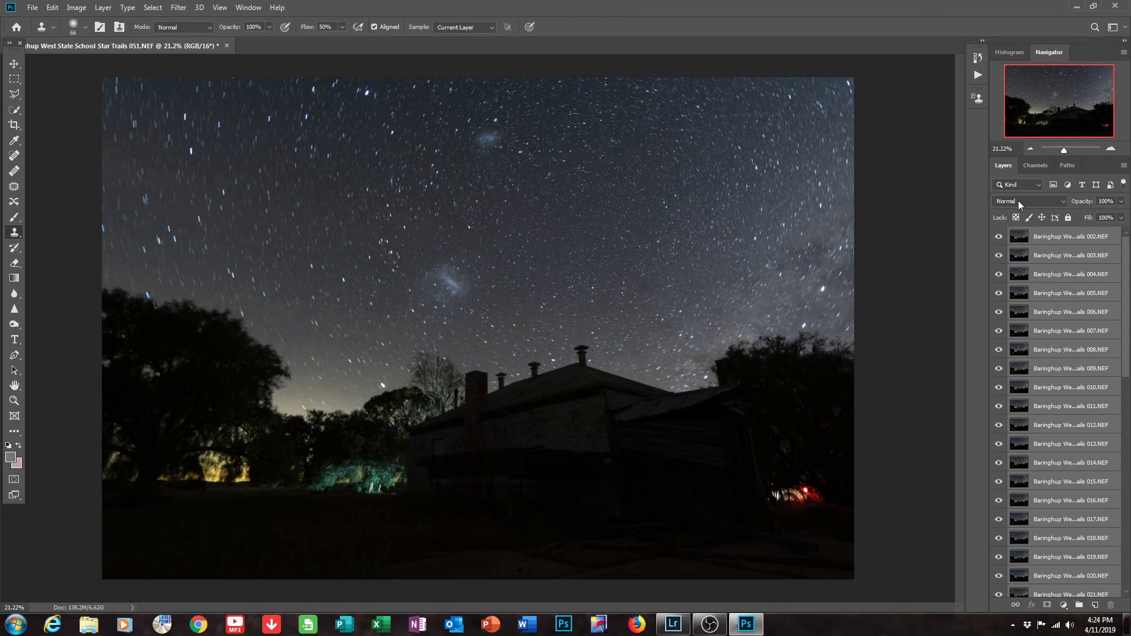
click(1059, 203)
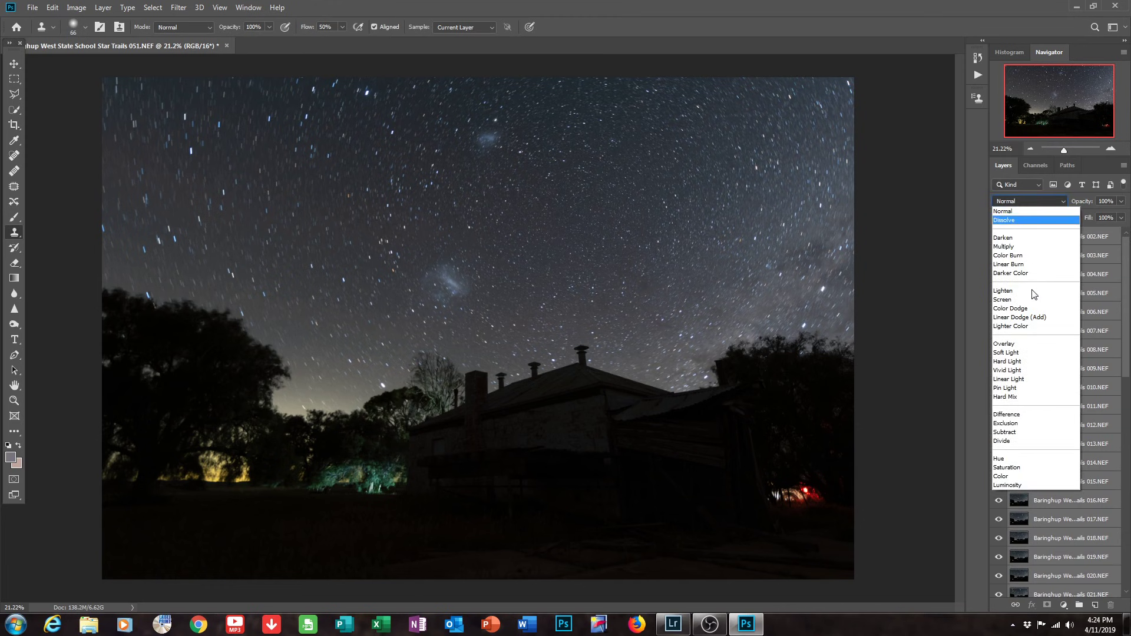
click(1032, 290)
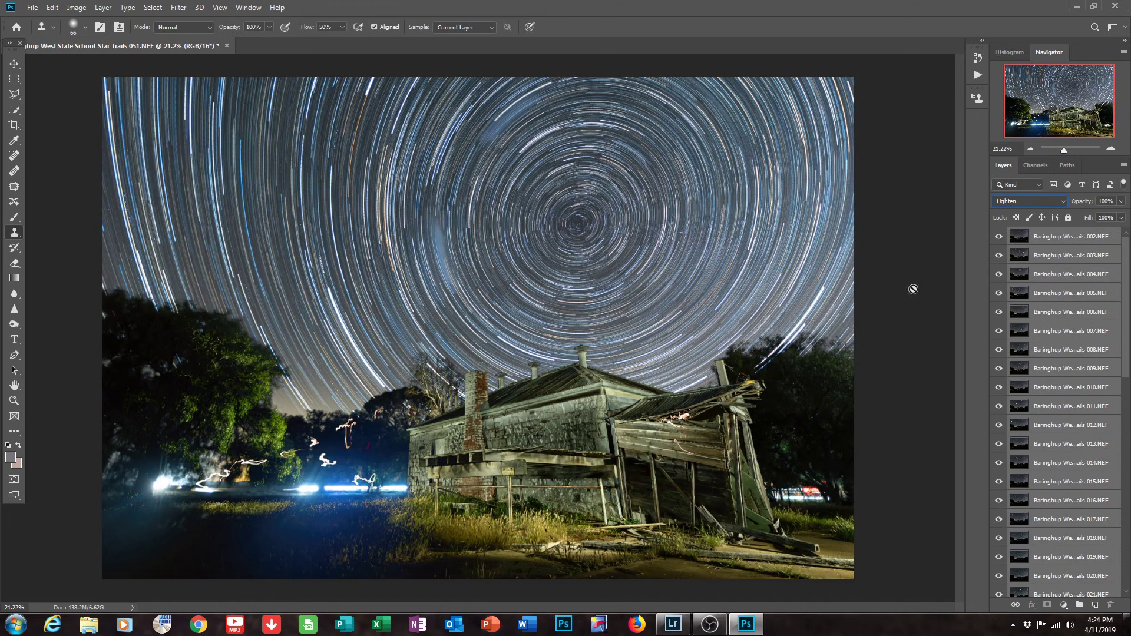
Hide the star-trail layers from 002 through 036.
click(1019, 236)
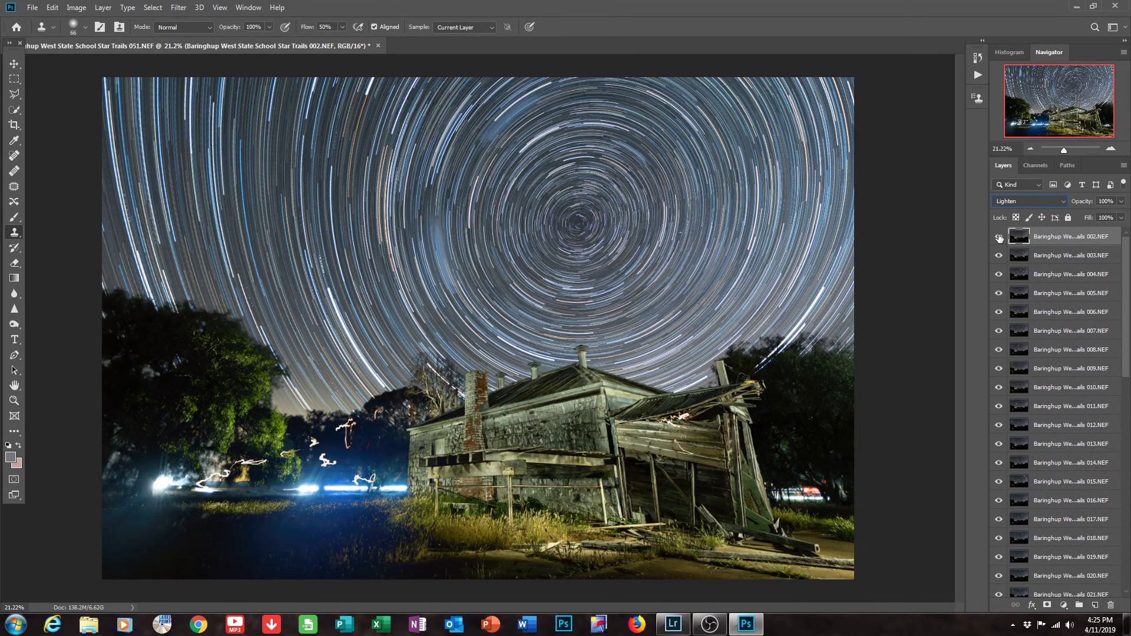
drag(999, 237, 1000, 596)
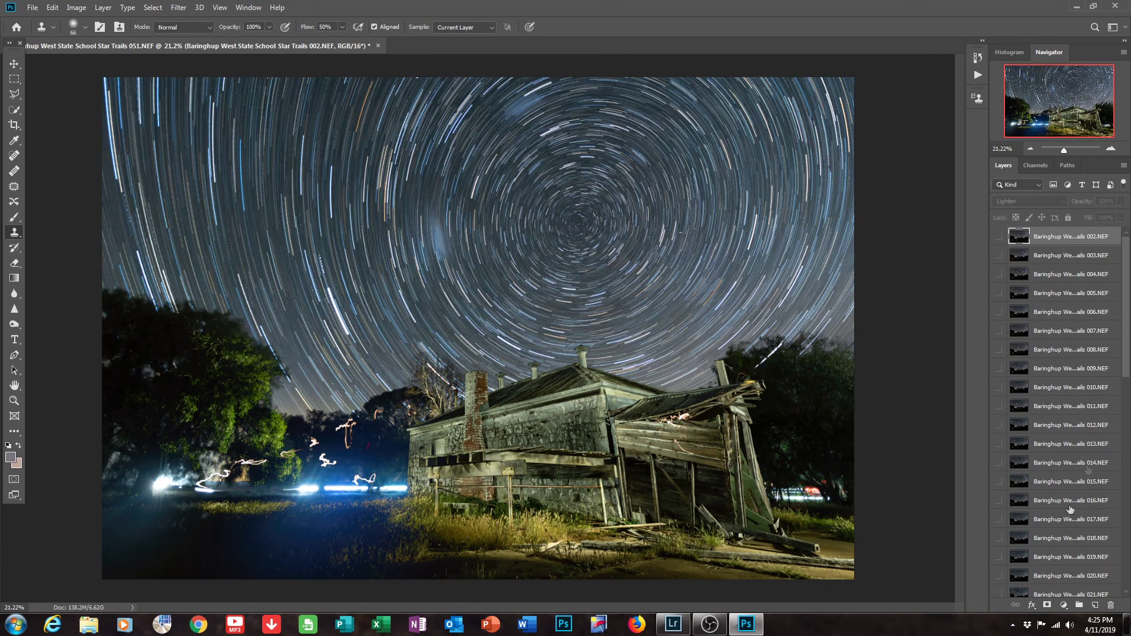
drag(1122, 357, 1121, 475)
drag(998, 271, 999, 536)
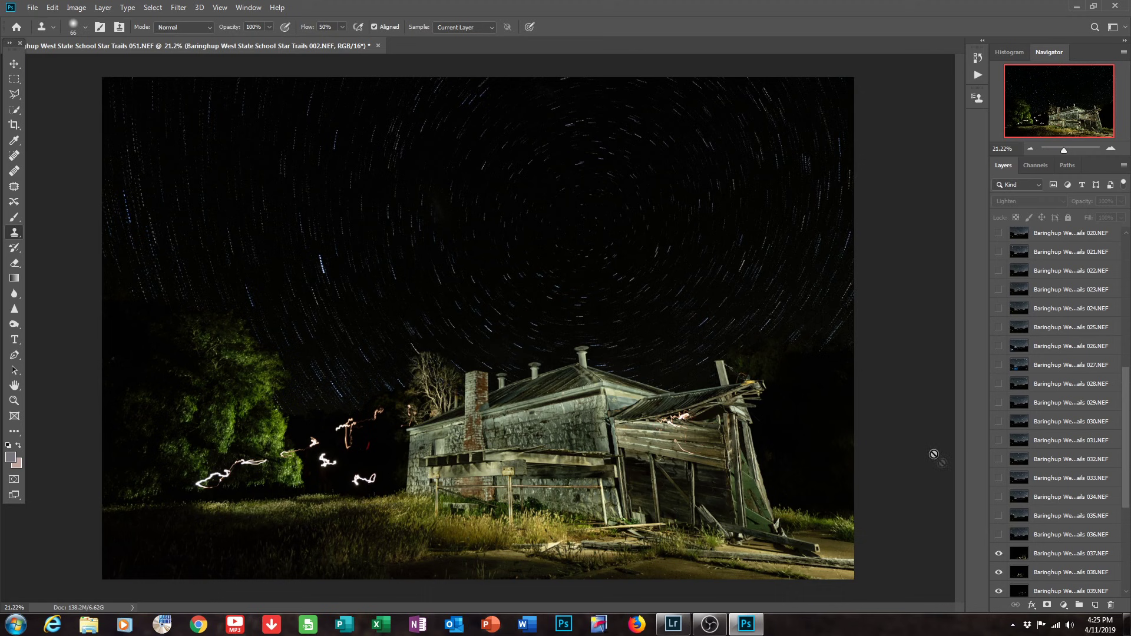
Hide the light-painted layers 037 through 050 while keeping 051 visible, and switch off layer 038 again.
drag(1127, 450, 1127, 534)
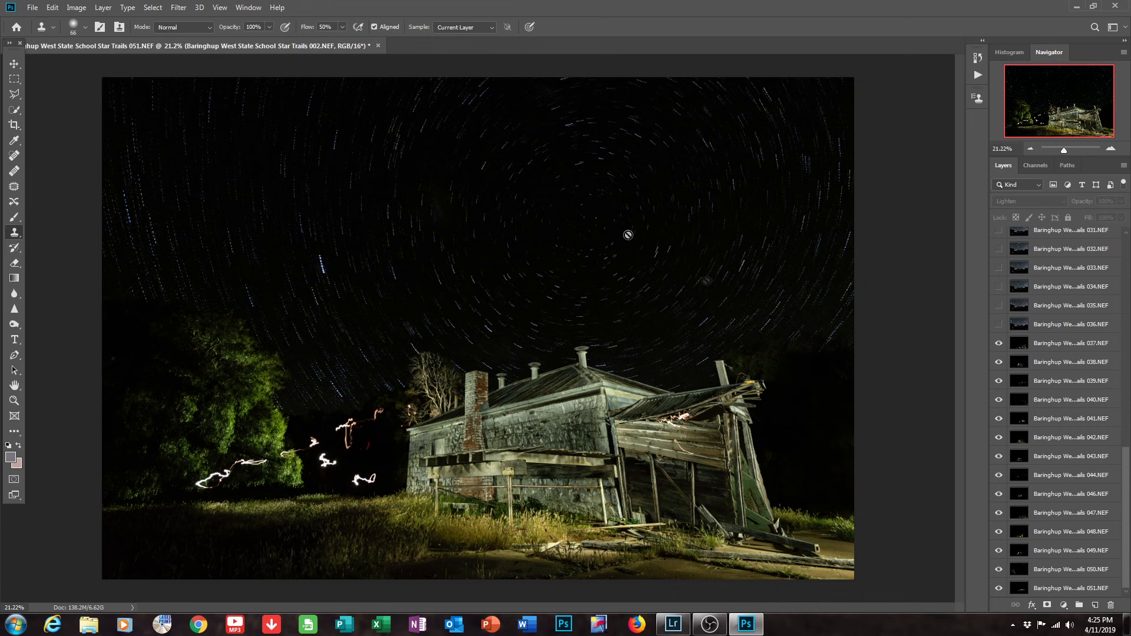
drag(1000, 346, 1000, 570)
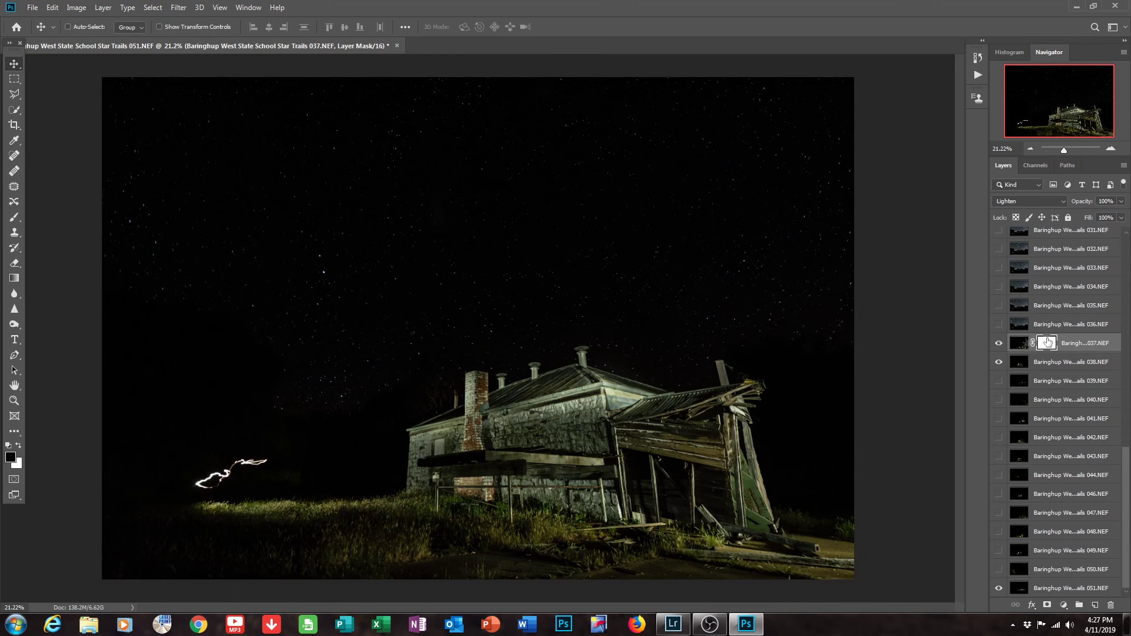
alt+click(1000, 362)
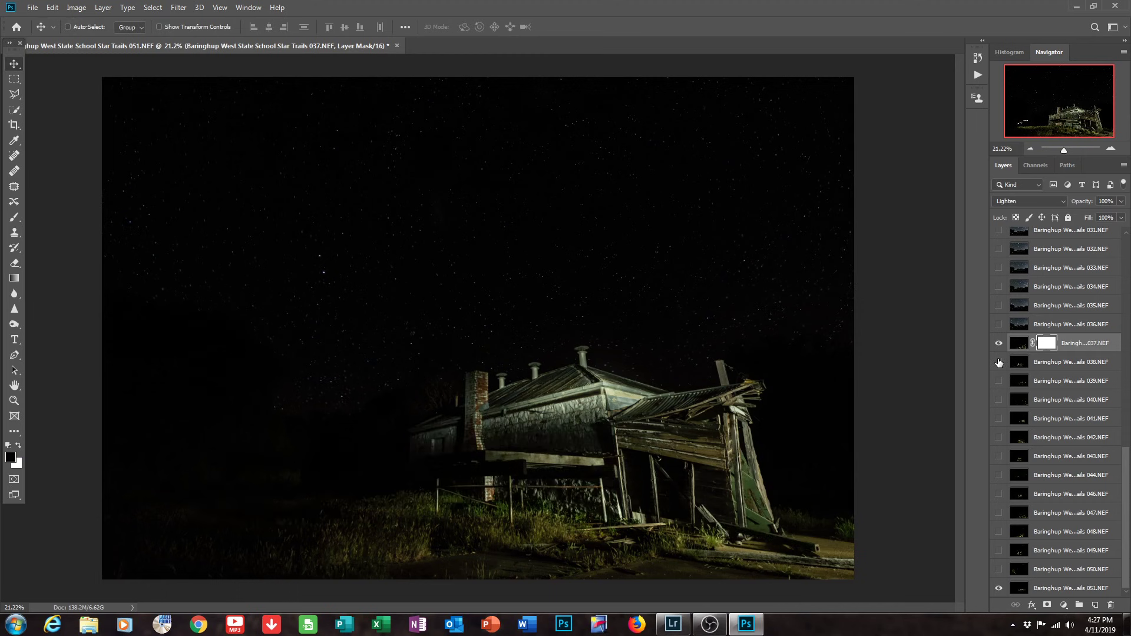
Show layer 038 and set up a Hard Round brush at 2165 px with 100% opacity.
alt+click(1000, 362)
click(1000, 362)
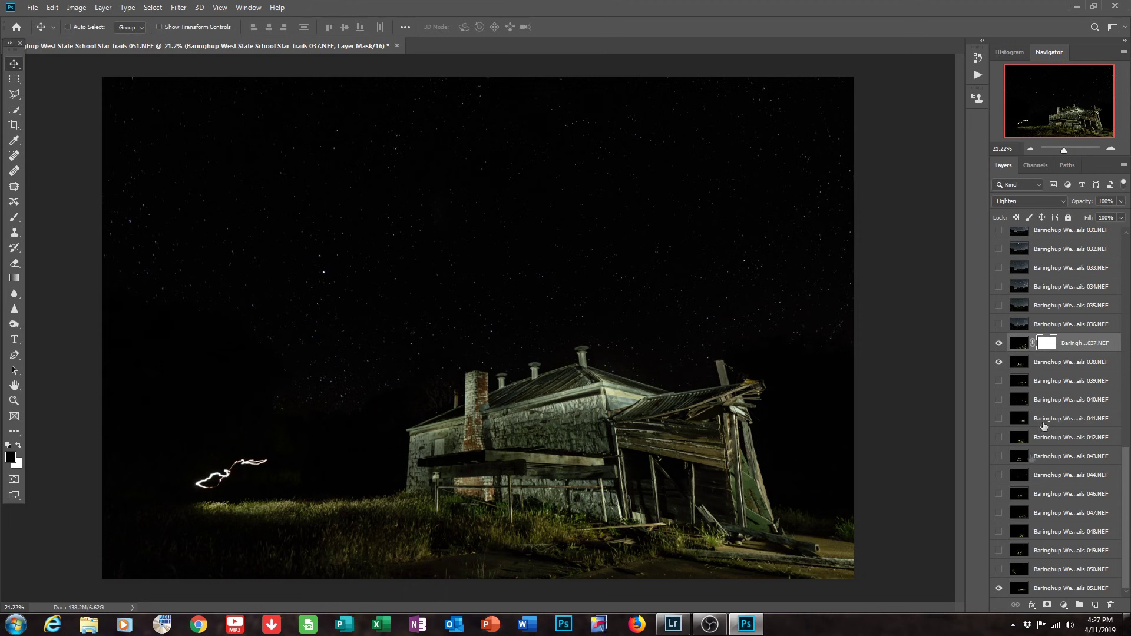
click(17, 218)
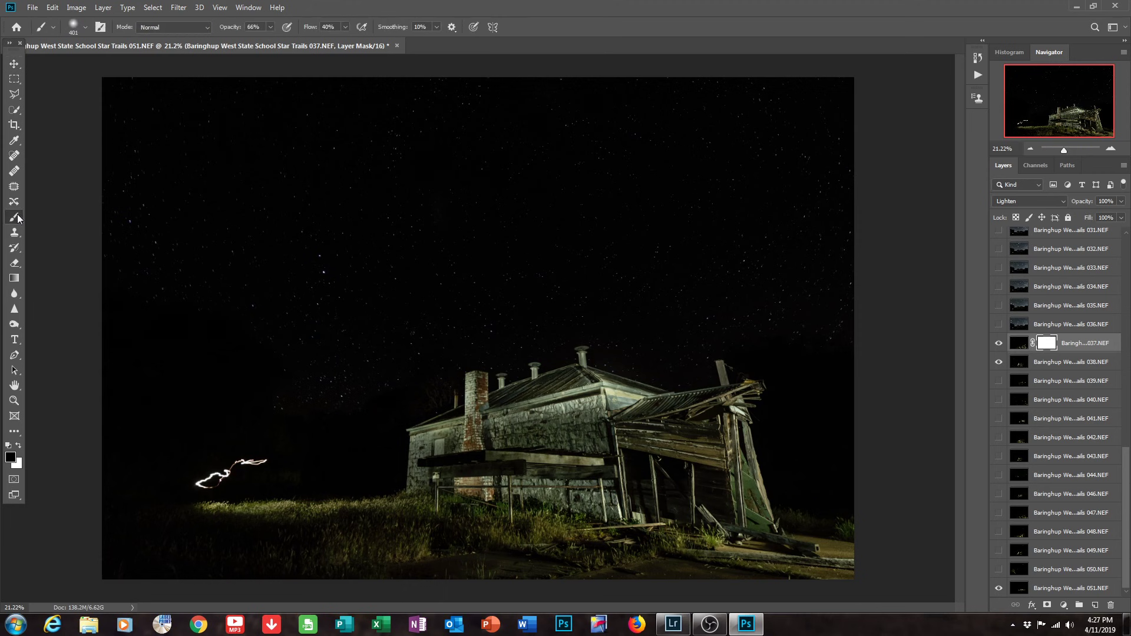
click(271, 27)
drag(269, 48, 307, 35)
click(86, 28)
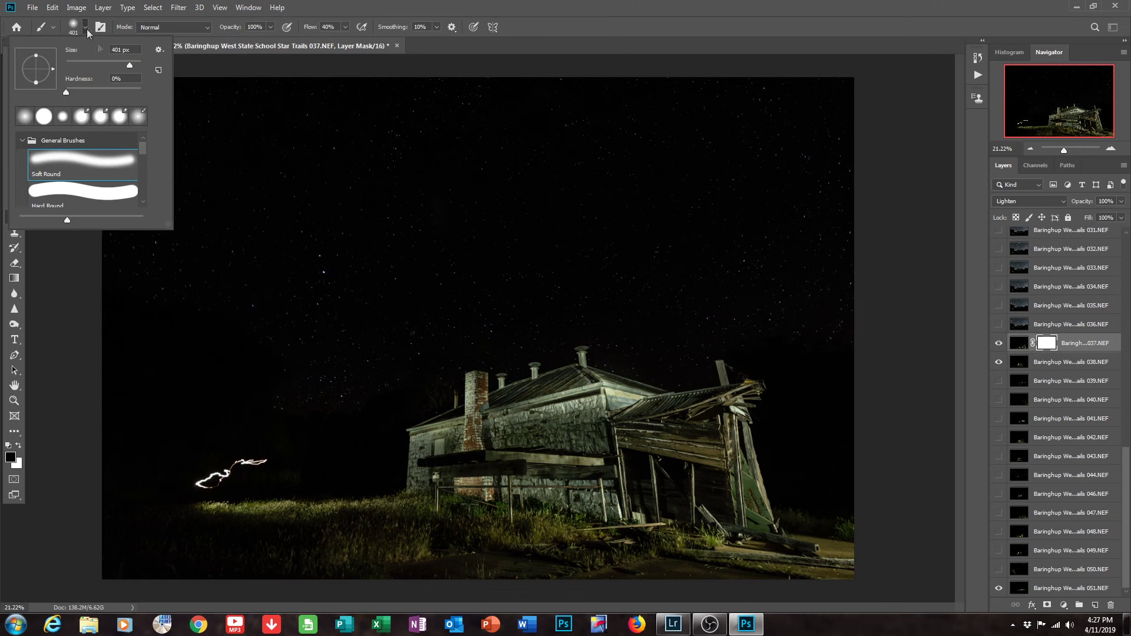
drag(135, 67, 137, 66)
click(96, 193)
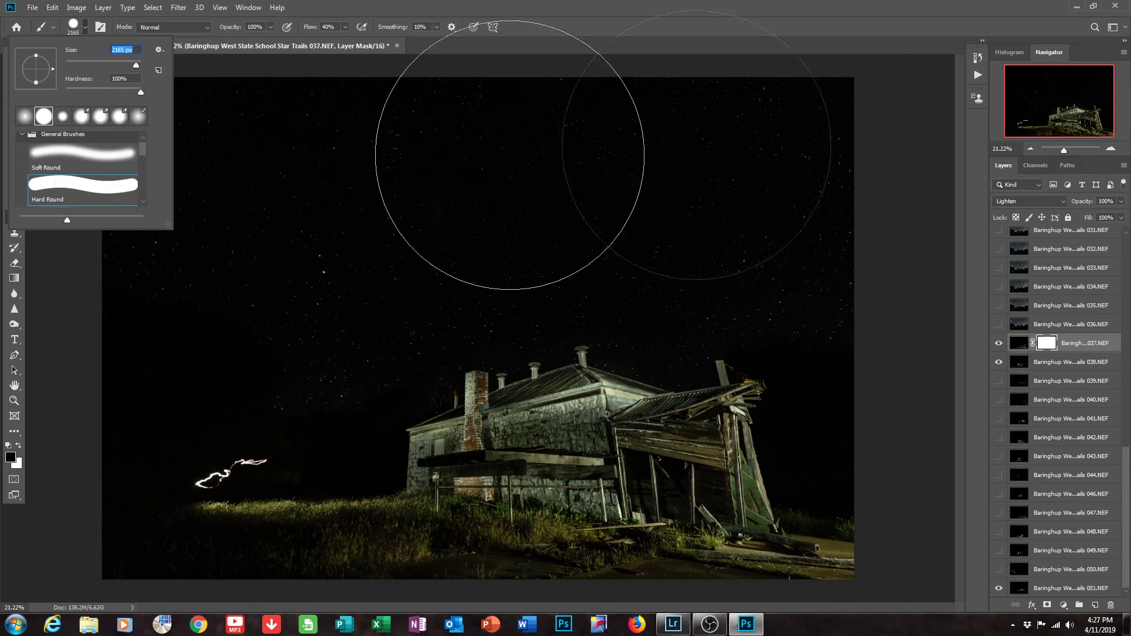
Paint the upper sky black on layer 037's mask, with layers 038 and 051 hidden.
click(795, 165)
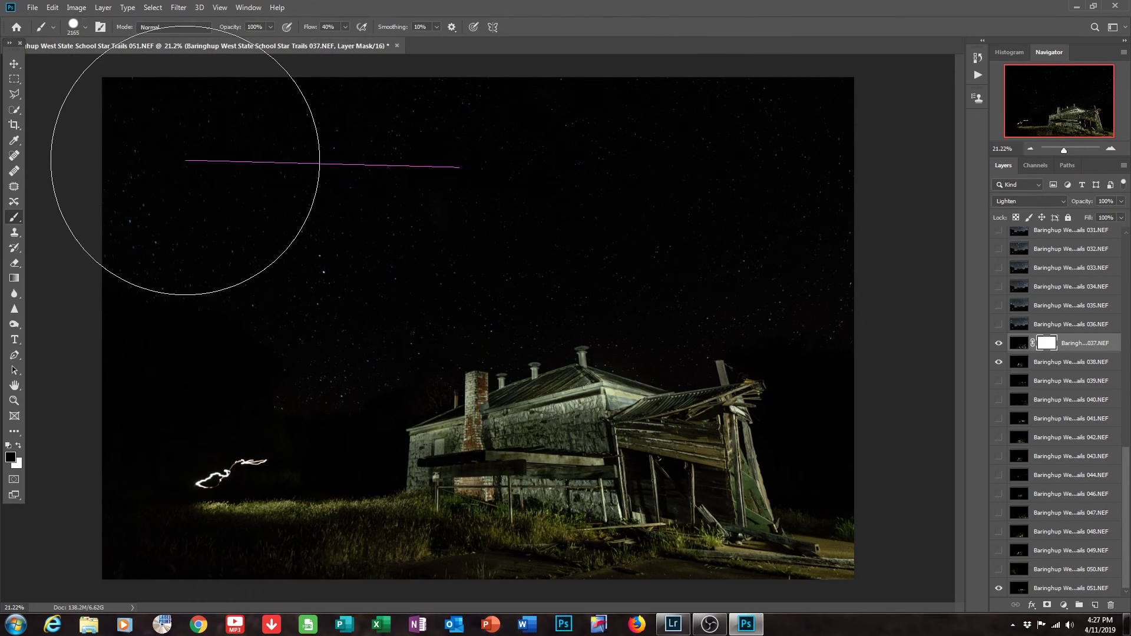
shift+click(961, 368)
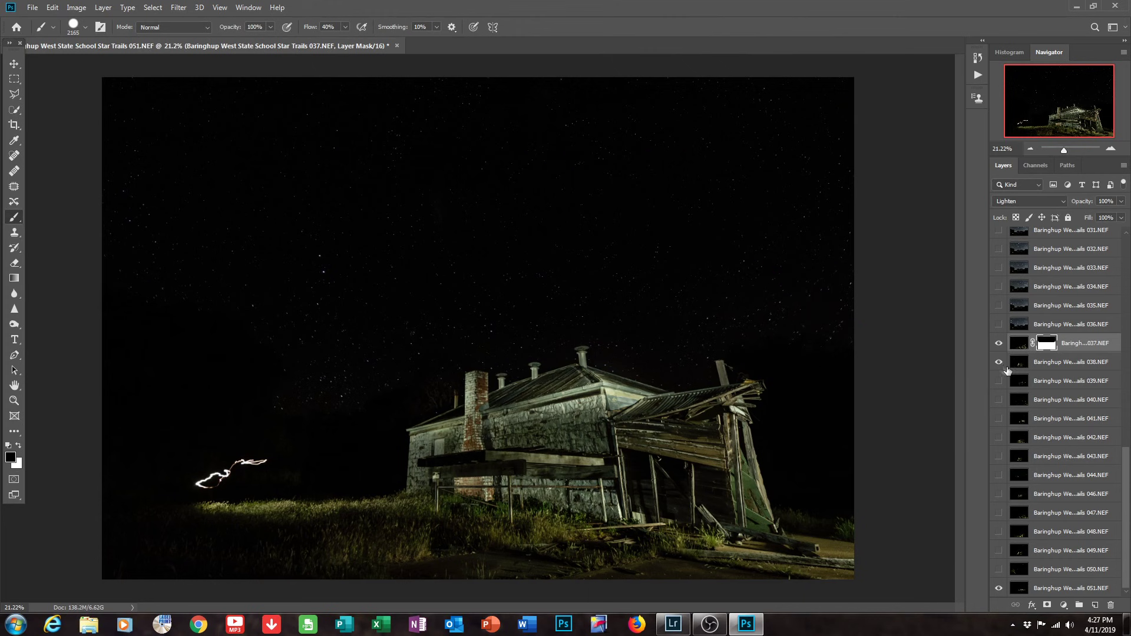
click(999, 362)
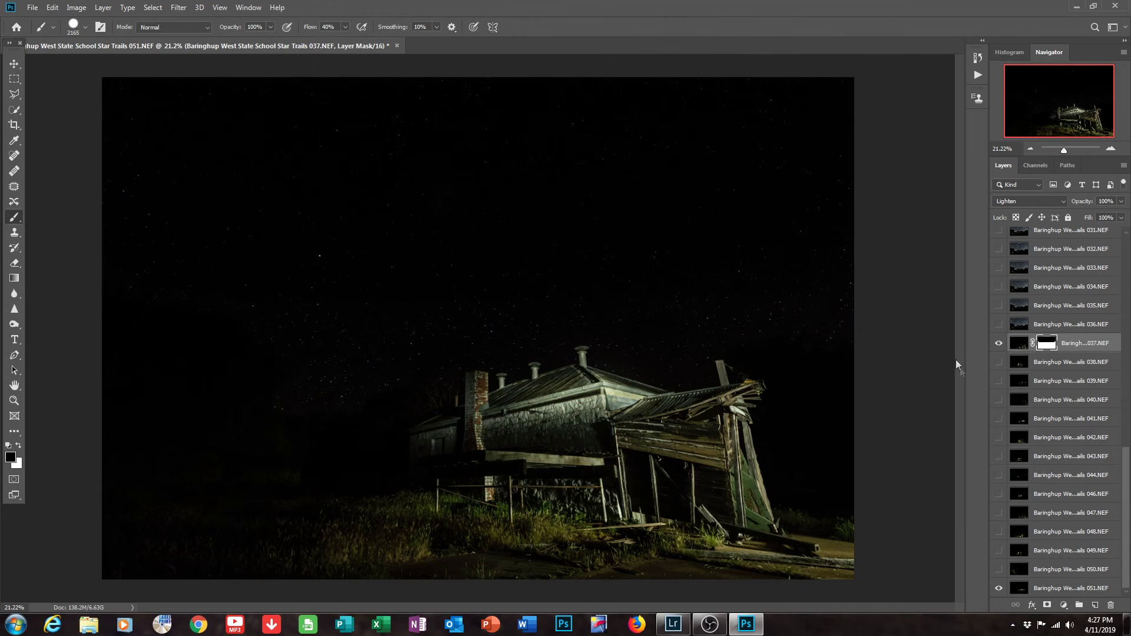
click(998, 588)
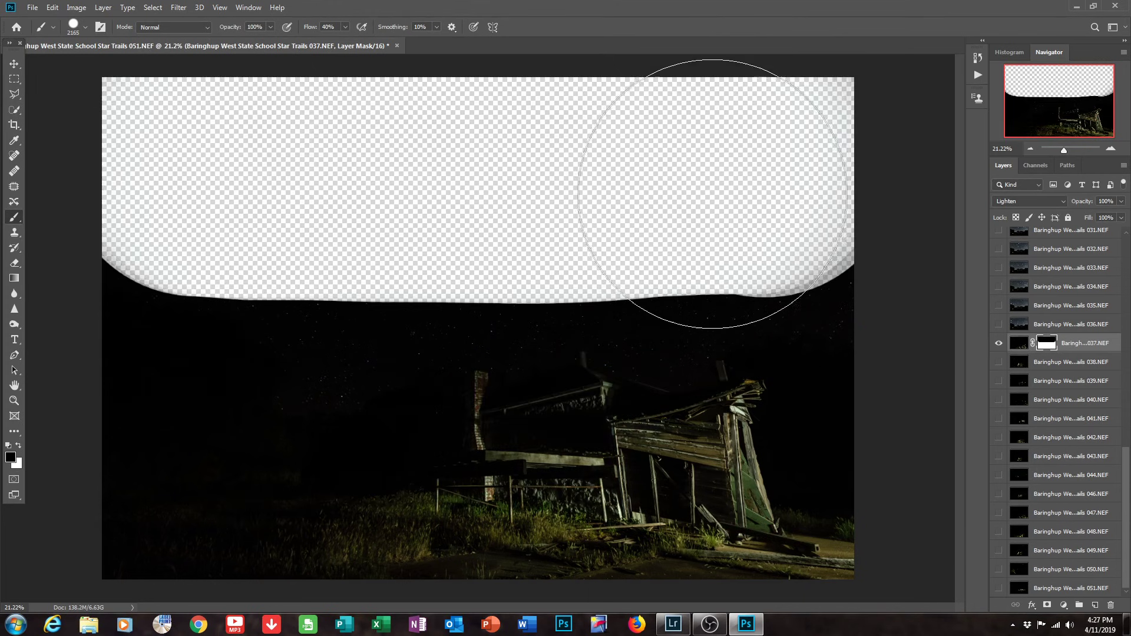
mouse_move(174, 218)
mouse_down()
mouse_move(510, 151)
mouse_move(763, 177)
mouse_move(823, 208)
mouse_move(621, 147)
mouse_move(412, 176)
mouse_move(144, 33)
mouse_up()
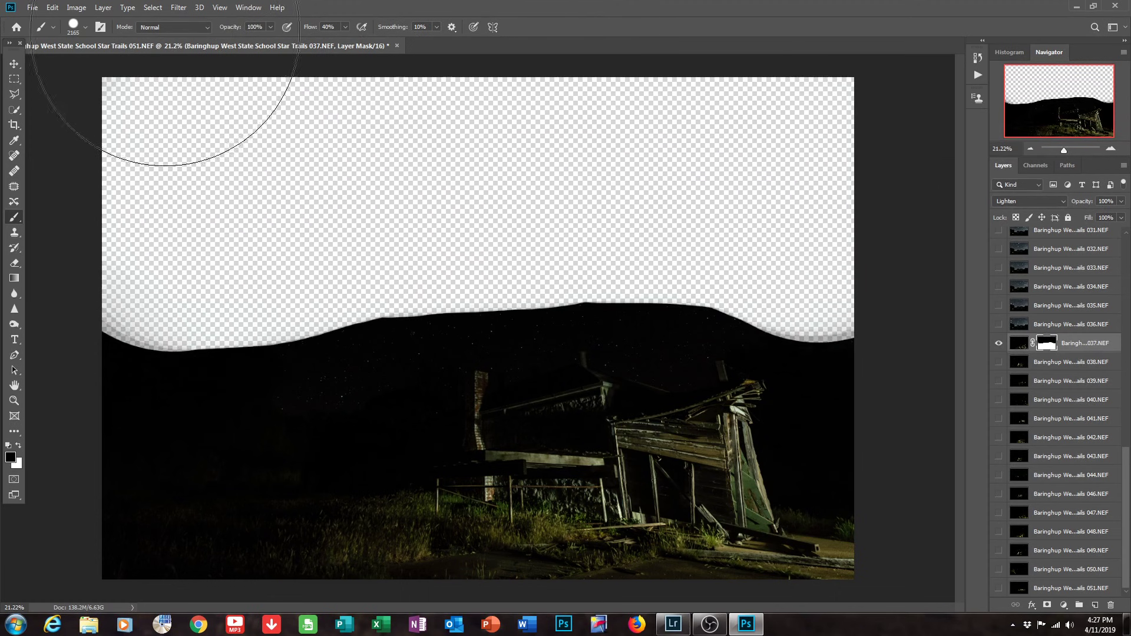
Reduce the brush to 338 px and mask out layer 037's sky down to the horizon and closer to the roof.
click(85, 28)
drag(131, 66, 127, 66)
mouse_move(859, 339)
mouse_down()
mouse_move(541, 296)
mouse_move(336, 375)
mouse_move(227, 379)
mouse_move(88, 353)
mouse_move(289, 366)
mouse_move(59, 318)
mouse_move(157, 322)
mouse_move(336, 293)
mouse_up()
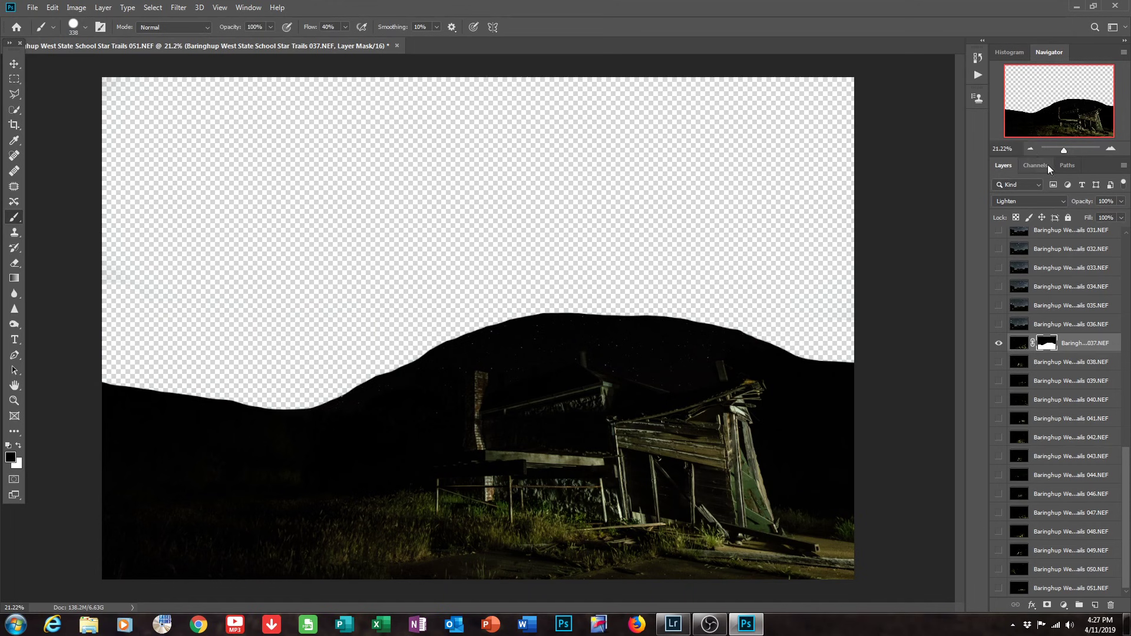
drag(1065, 153, 1070, 152)
drag(1062, 105, 1069, 112)
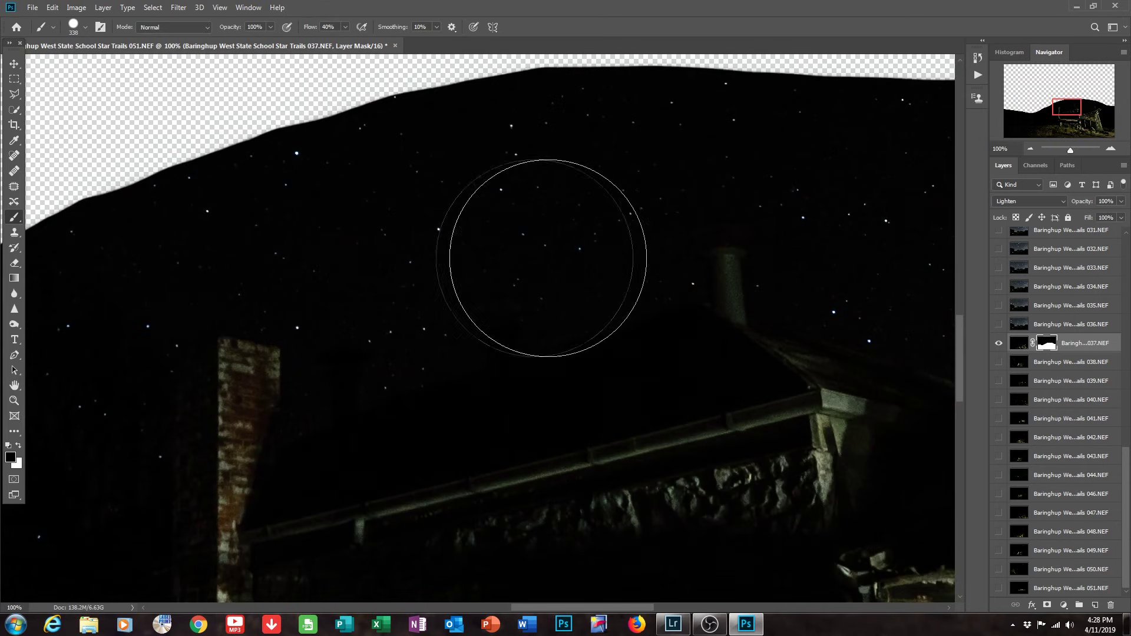
mouse_move(612, 123)
mouse_down()
mouse_move(139, 169)
mouse_move(502, 88)
mouse_move(825, 139)
mouse_move(884, 190)
mouse_move(586, 96)
mouse_move(467, 164)
mouse_move(414, 282)
mouse_move(189, 189)
mouse_move(76, 291)
mouse_move(119, 182)
mouse_move(177, 167)
mouse_move(108, 57)
mouse_move(116, 71)
mouse_up()
Mask out the remaining sky beside the brick chimney and the roof vent on layer 037, using the brush at 146 px and 84 px.
click(86, 28)
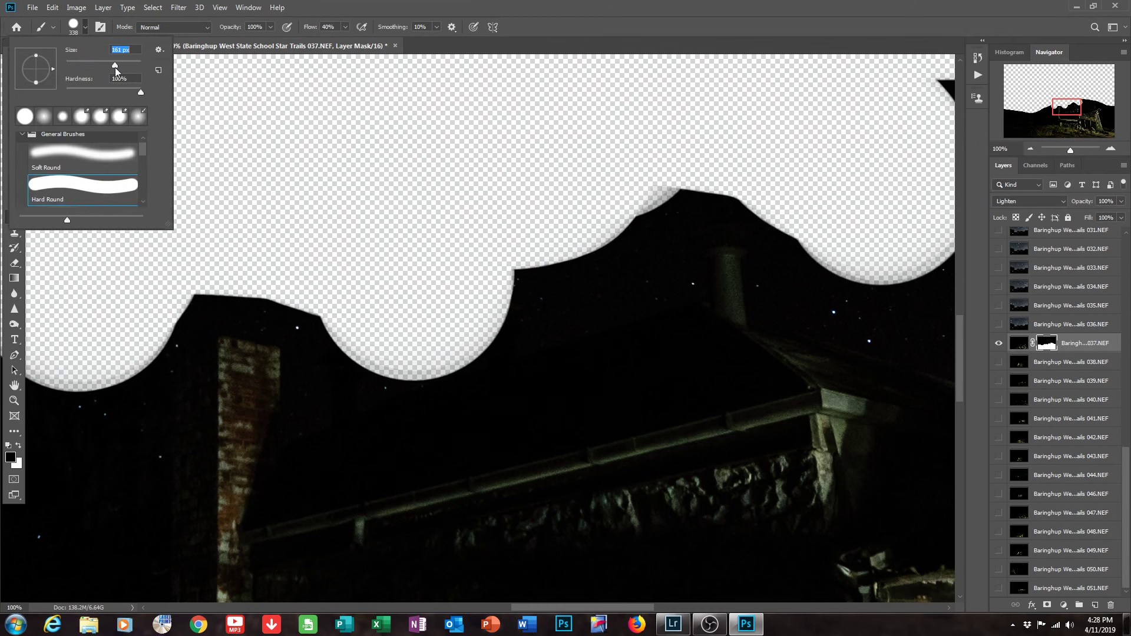
click(318, 302)
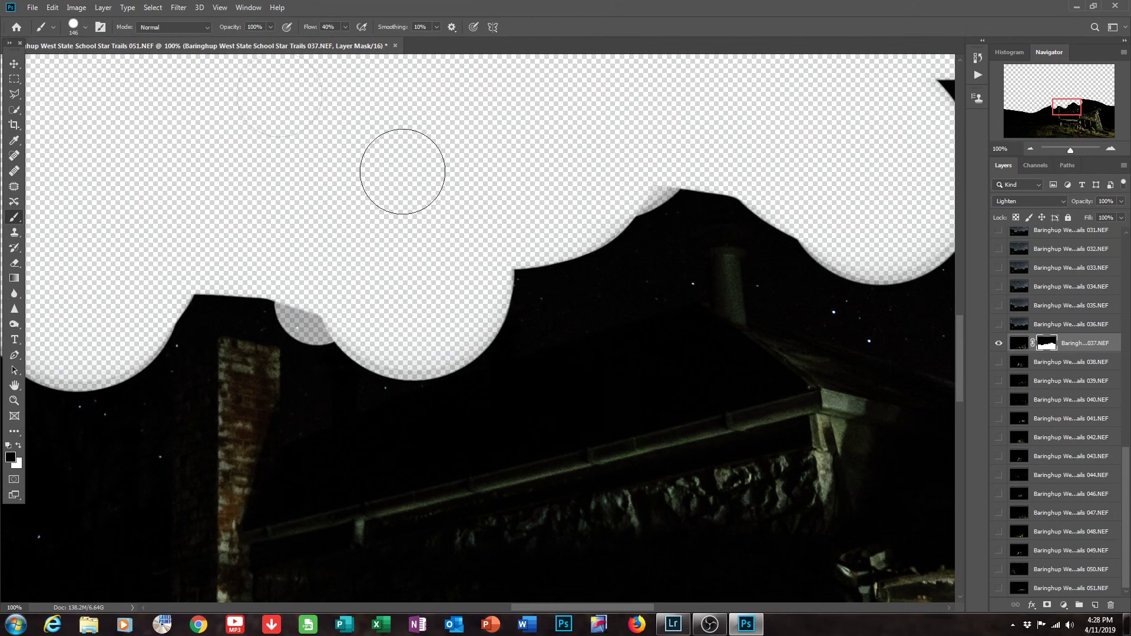
click(86, 28)
drag(113, 65, 97, 70)
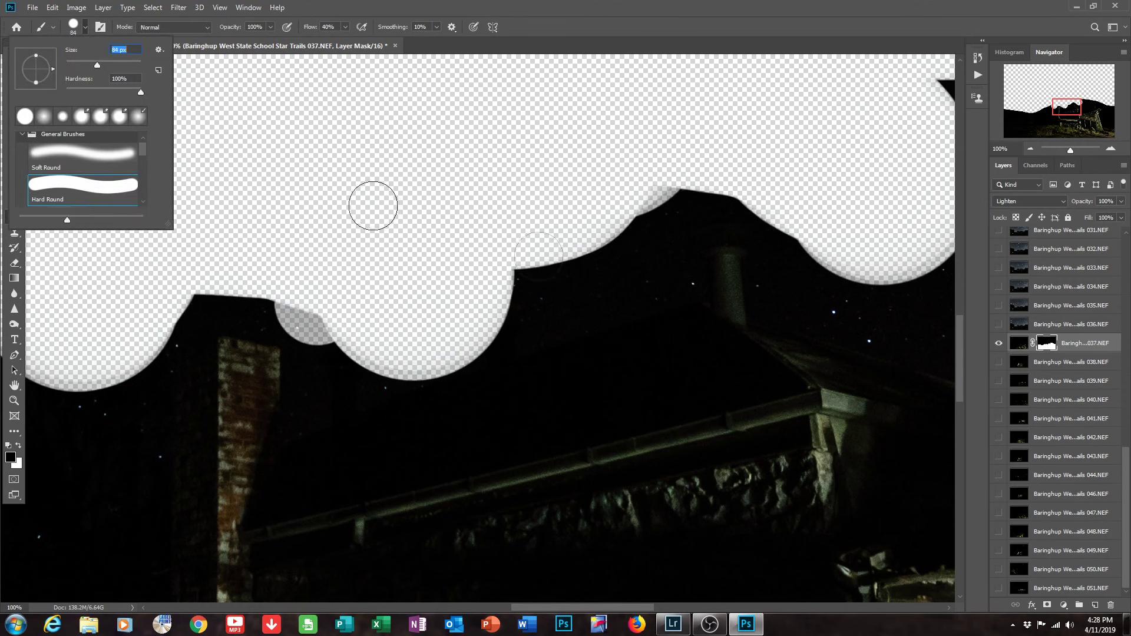
click(676, 273)
mouse_move(838, 292)
mouse_down()
mouse_move(872, 328)
mouse_move(836, 292)
mouse_up()
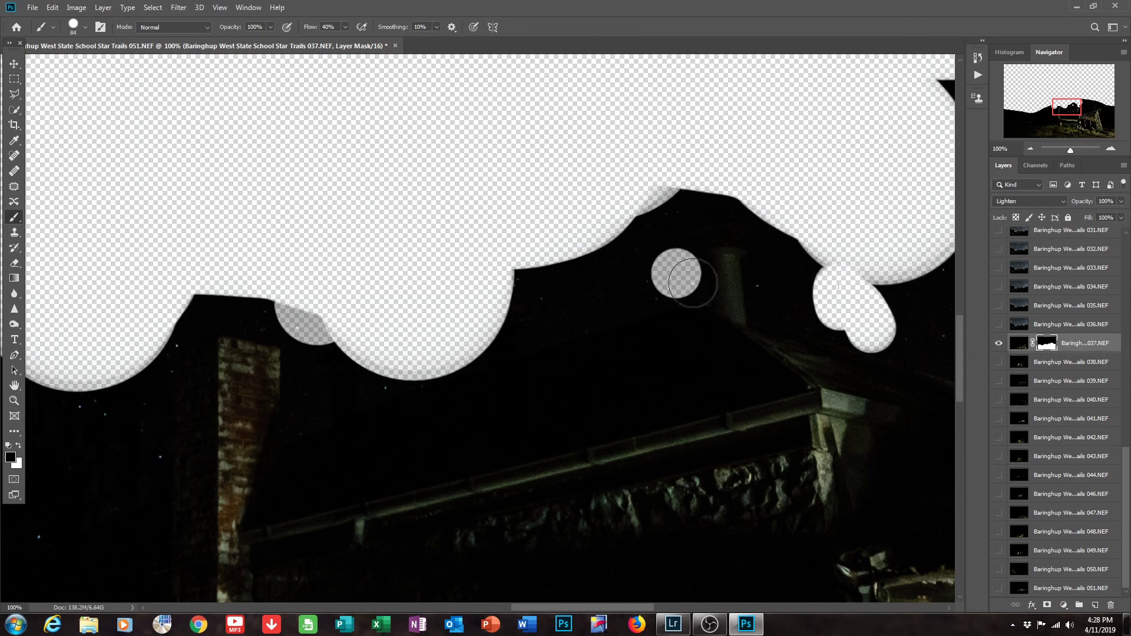
mouse_move(916, 271)
mouse_down()
mouse_move(937, 318)
mouse_move(902, 319)
mouse_move(878, 280)
mouse_up()
click(377, 371)
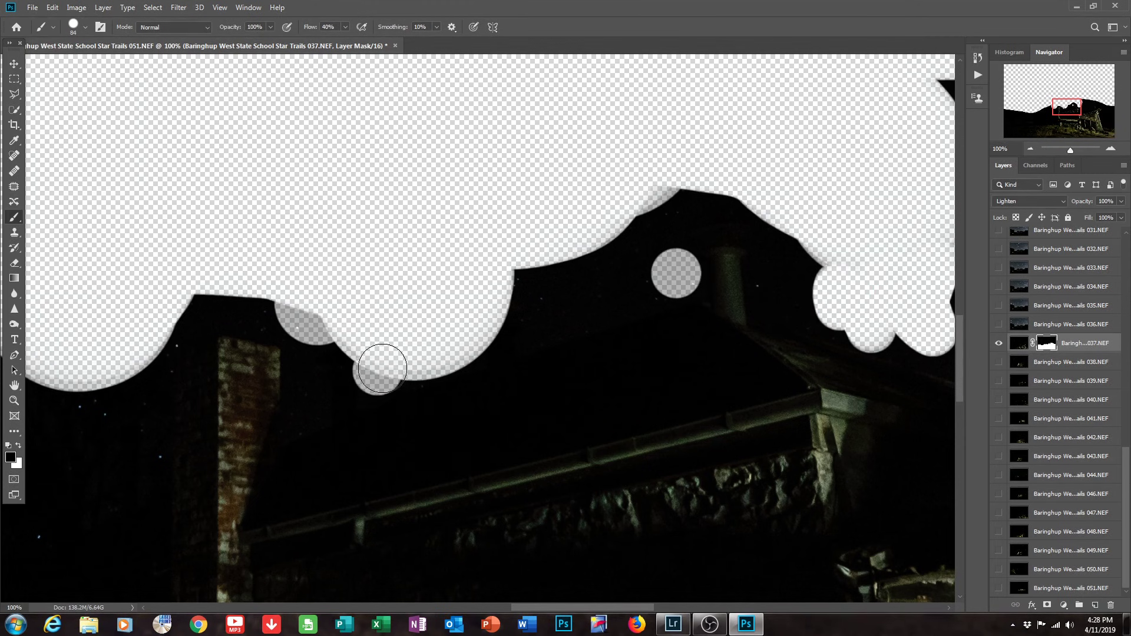
drag(154, 451, 70, 386)
mouse_move(133, 342)
mouse_down()
mouse_move(164, 321)
mouse_move(144, 366)
mouse_move(106, 353)
mouse_up()
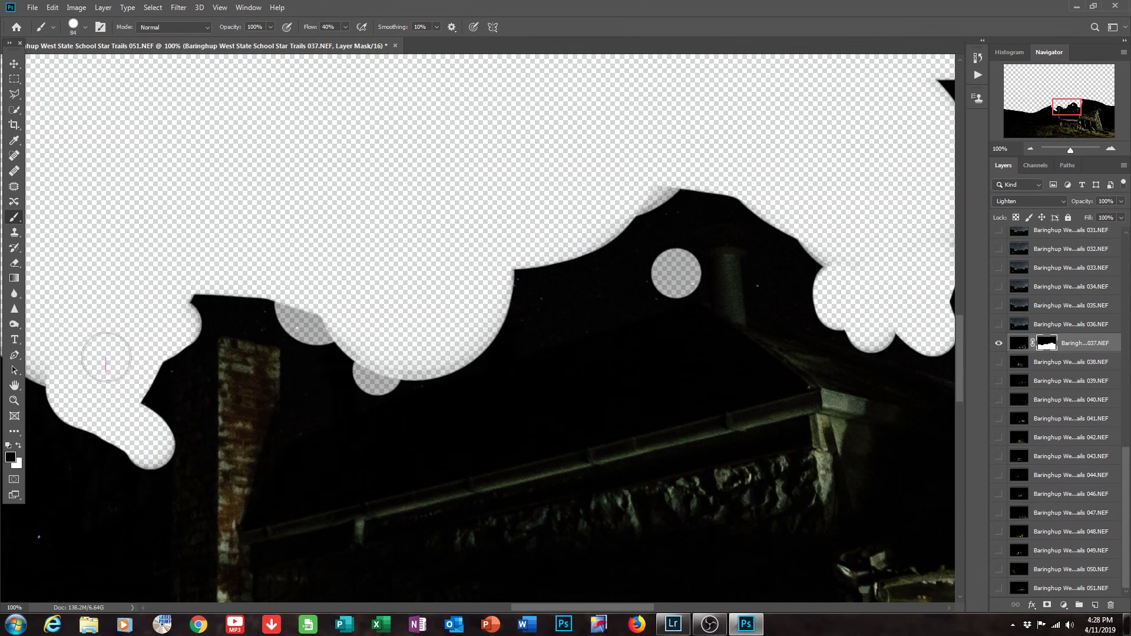
click(828, 313)
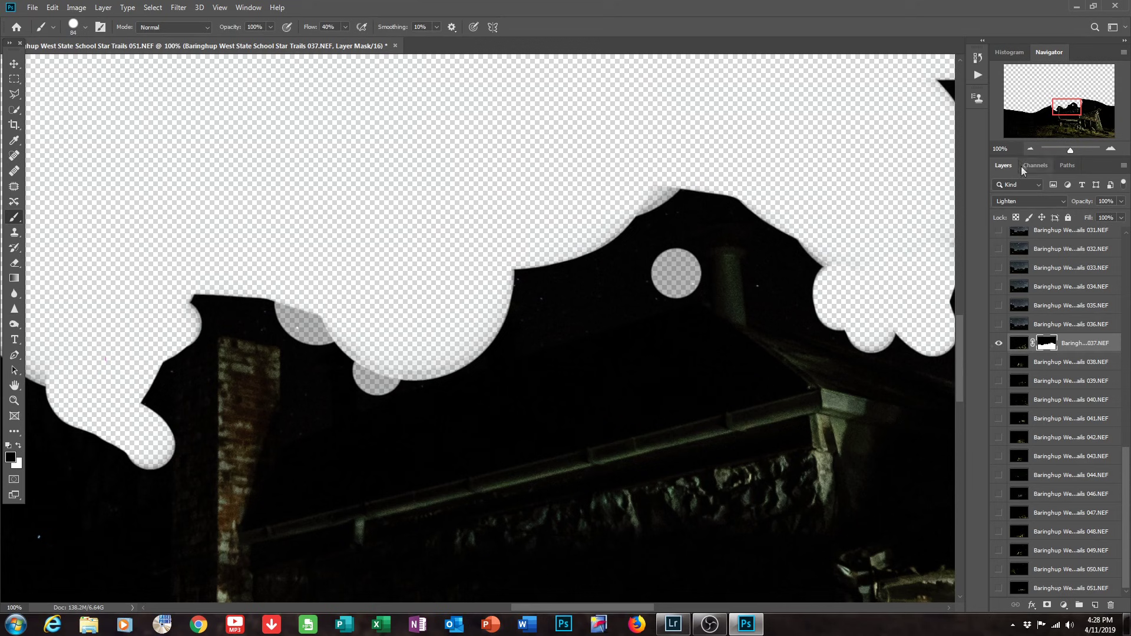
Mask out the starry sky on layer 037 along the sloping roof edge and around the leaning post with the 84 px brush.
drag(1070, 111, 1086, 111)
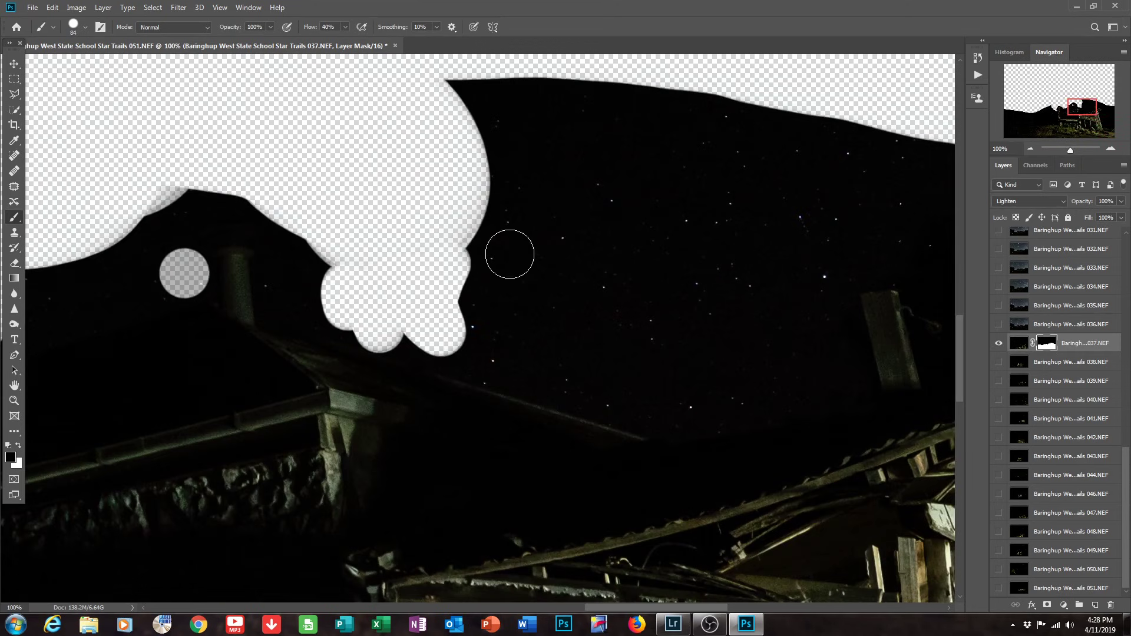
drag(745, 407, 446, 327)
drag(625, 389, 498, 346)
mouse_move(449, 271)
mouse_down()
mouse_move(715, 361)
mouse_move(791, 313)
mouse_move(842, 145)
mouse_move(595, 140)
mouse_up()
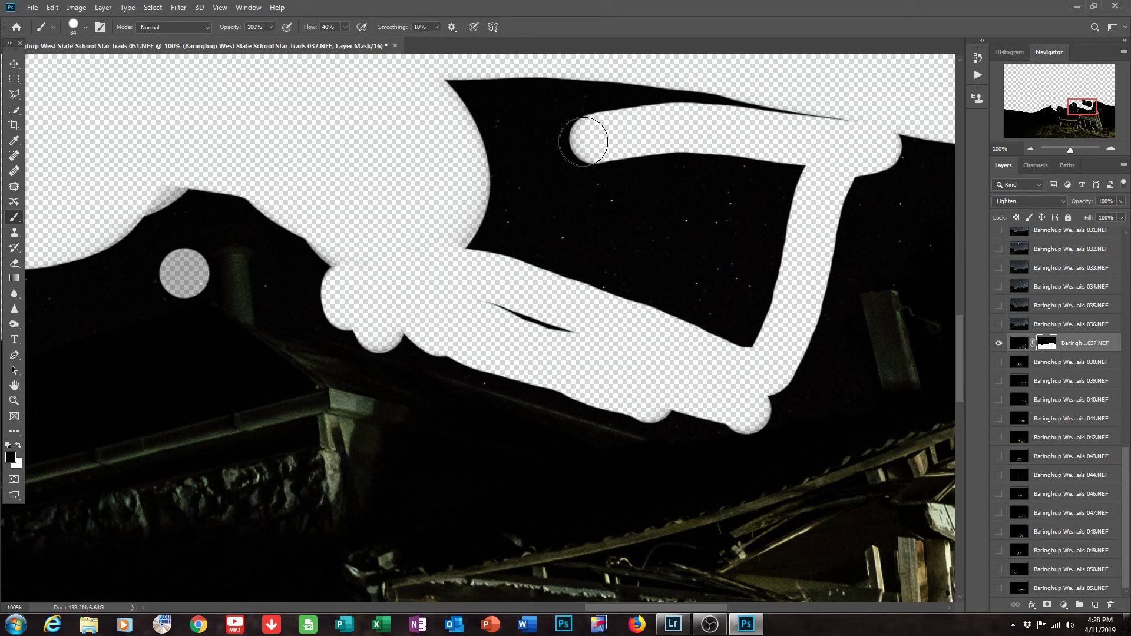
mouse_move(458, 242)
mouse_down()
mouse_move(538, 230)
mouse_move(586, 278)
mouse_move(484, 292)
mouse_move(591, 326)
mouse_move(613, 270)
mouse_move(745, 330)
mouse_move(767, 221)
mouse_up()
shift+click(779, 119)
click(716, 253)
shift+click(727, 152)
shift+click(655, 278)
mouse_move(677, 184)
mouse_down()
mouse_move(631, 118)
mouse_move(538, 139)
mouse_move(905, 141)
mouse_up()
scroll(905, 141, left, 10)
drag(577, 154, 584, 206)
scroll(583, 207, left, 10)
mouse_move(729, 183)
mouse_down()
mouse_move(644, 240)
mouse_move(515, 197)
mouse_move(412, 253)
mouse_up()
Set the brush to 48 px and dab out the leftover sky spots around the roof vent on layer 037's mask.
mouse_move(1080, 117)
mouse_down()
mouse_move(1026, 118)
mouse_move(1076, 114)
mouse_up()
click(85, 26)
text(48)
click(809, 317)
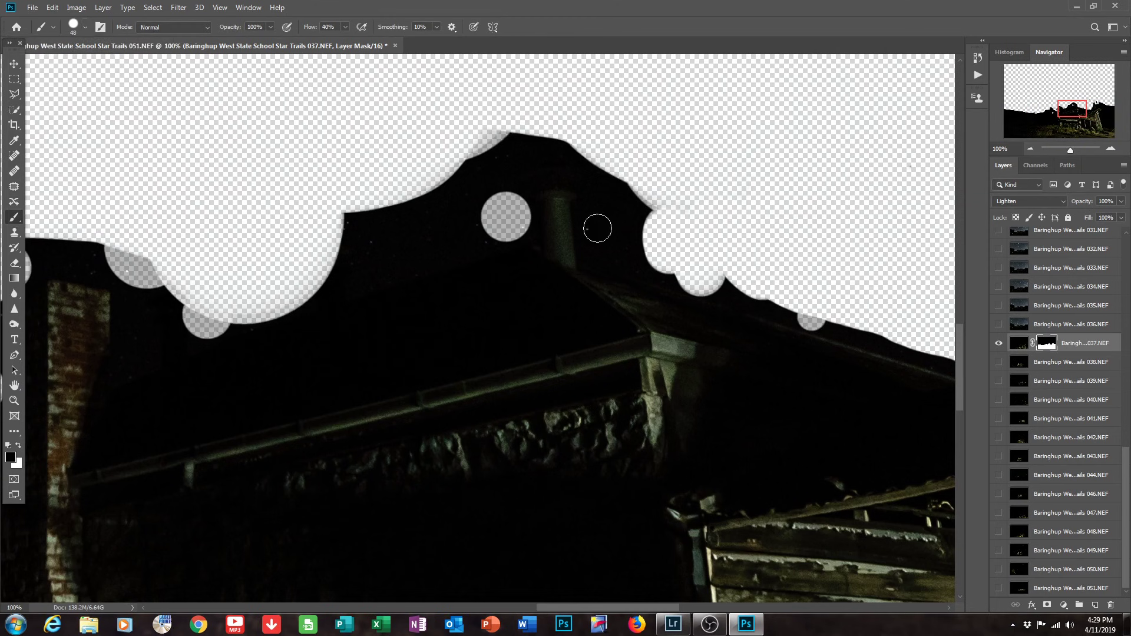
click(597, 228)
click(359, 227)
drag(1072, 151, 1067, 155)
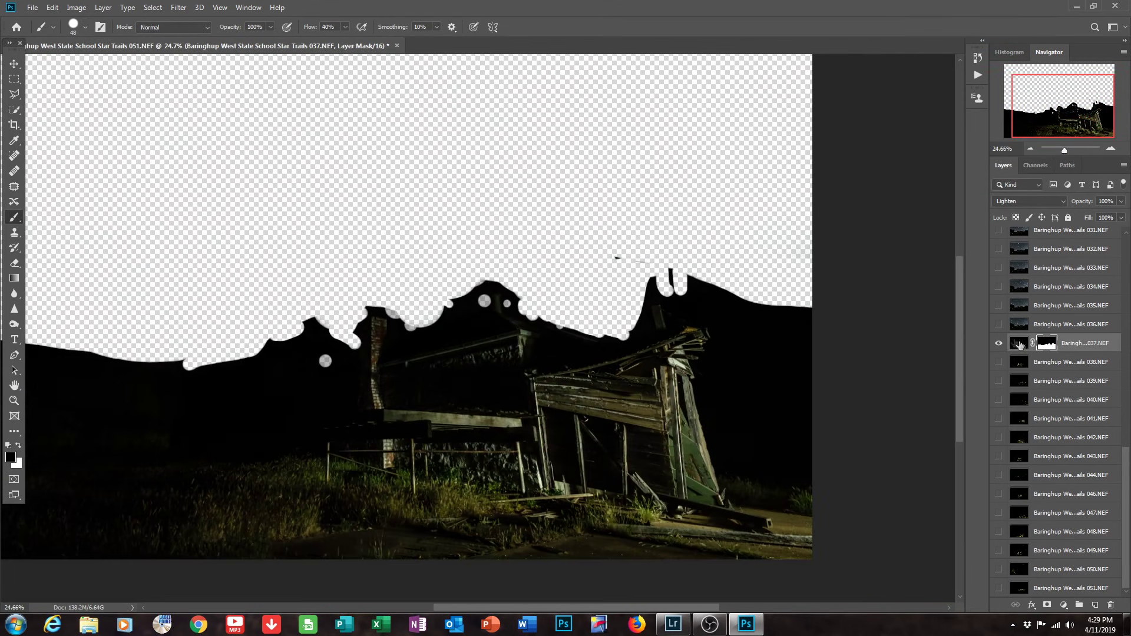
Toggle the visibility of star layer 036 to check how the masked layer 037 blends with it, leaving 036 hidden.
click(998, 326)
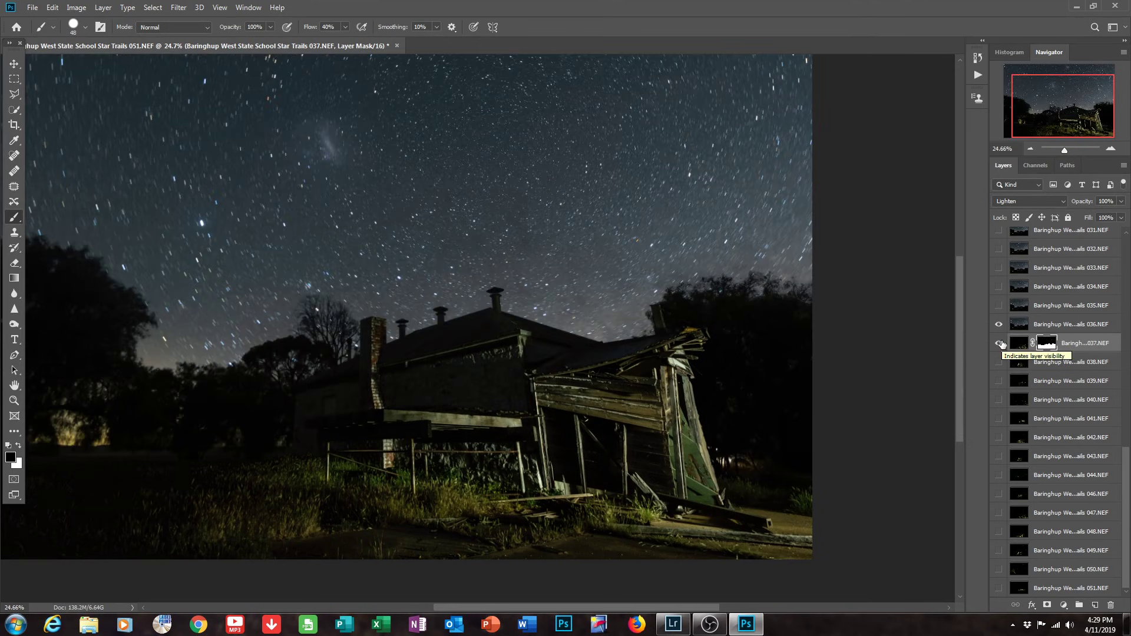
click(999, 325)
click(999, 326)
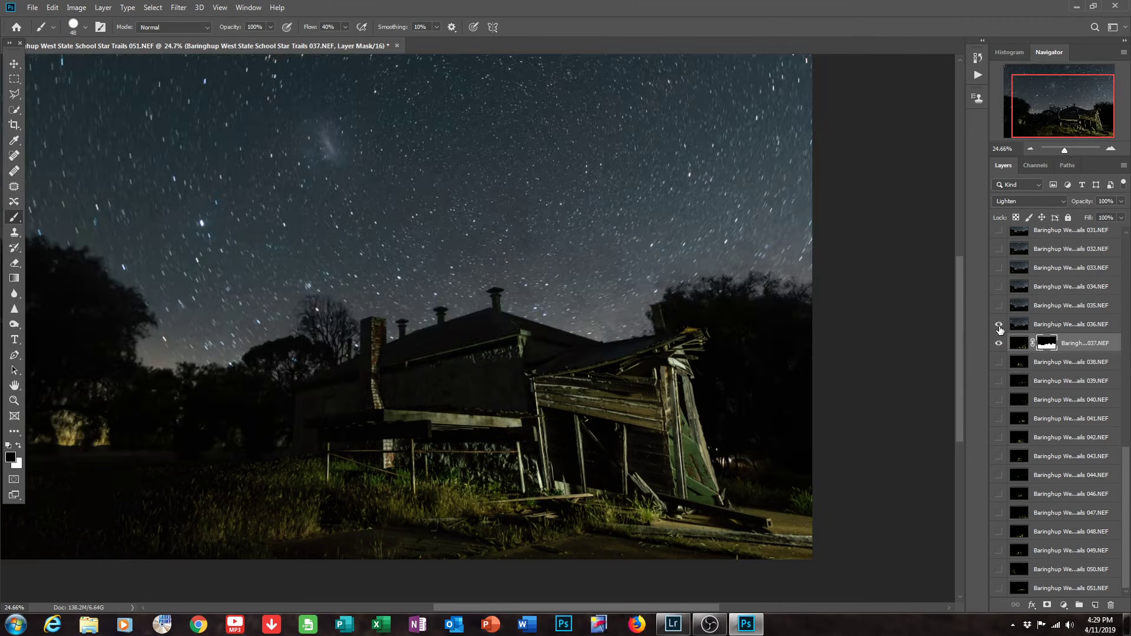
click(999, 326)
click(999, 325)
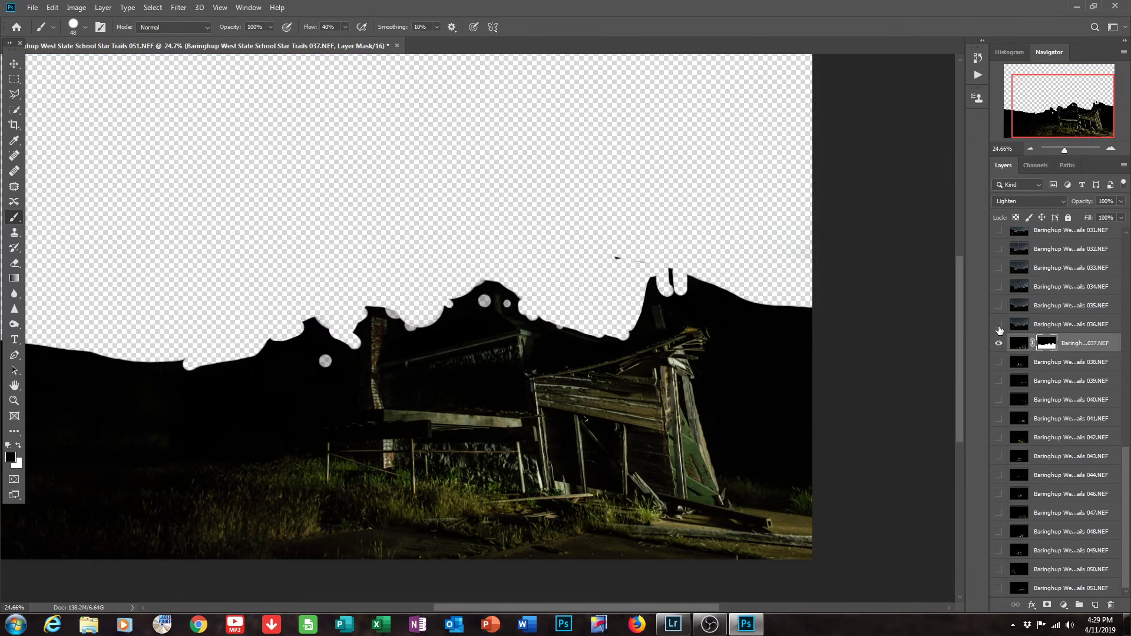
click(999, 328)
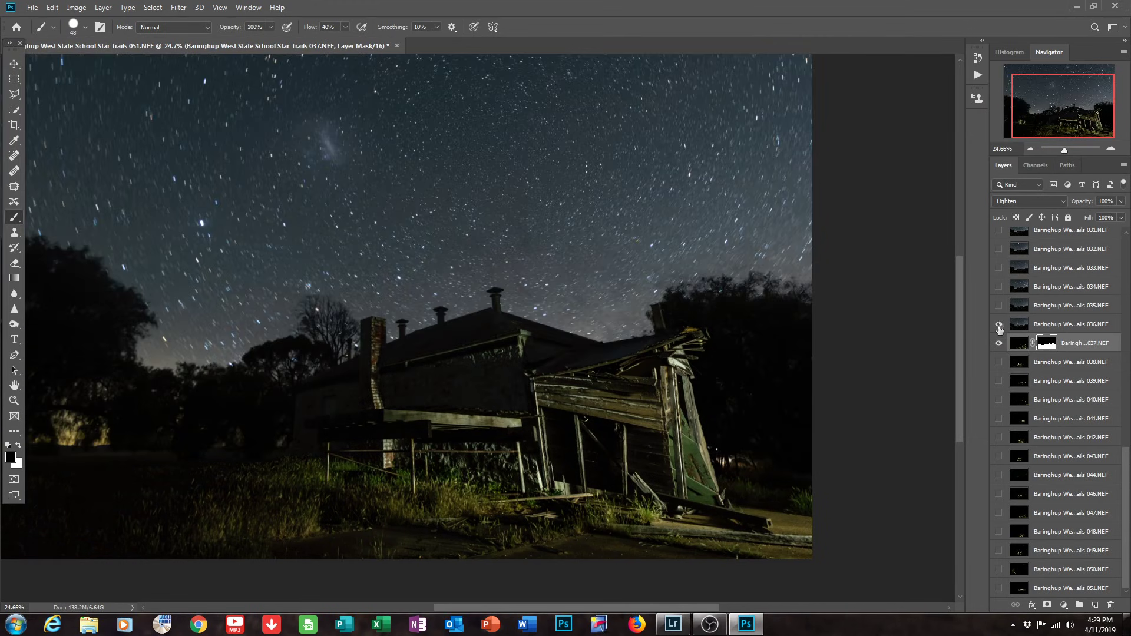
click(999, 326)
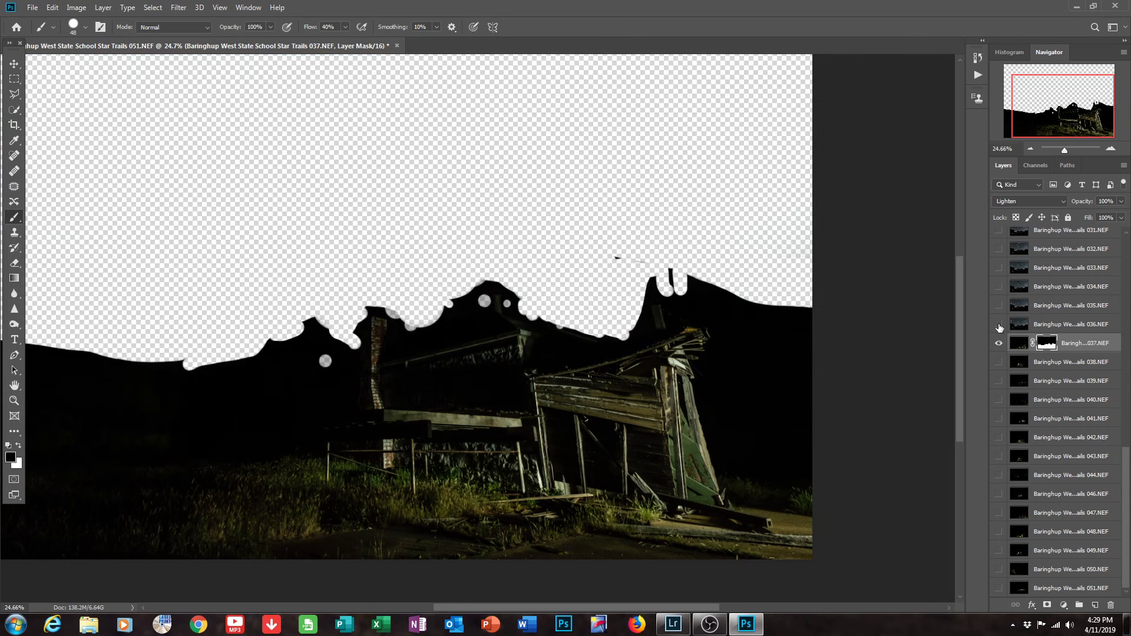
Show the light-painted layers 038 through 051 and copy layer 037's mask onto each of them.
click(999, 362)
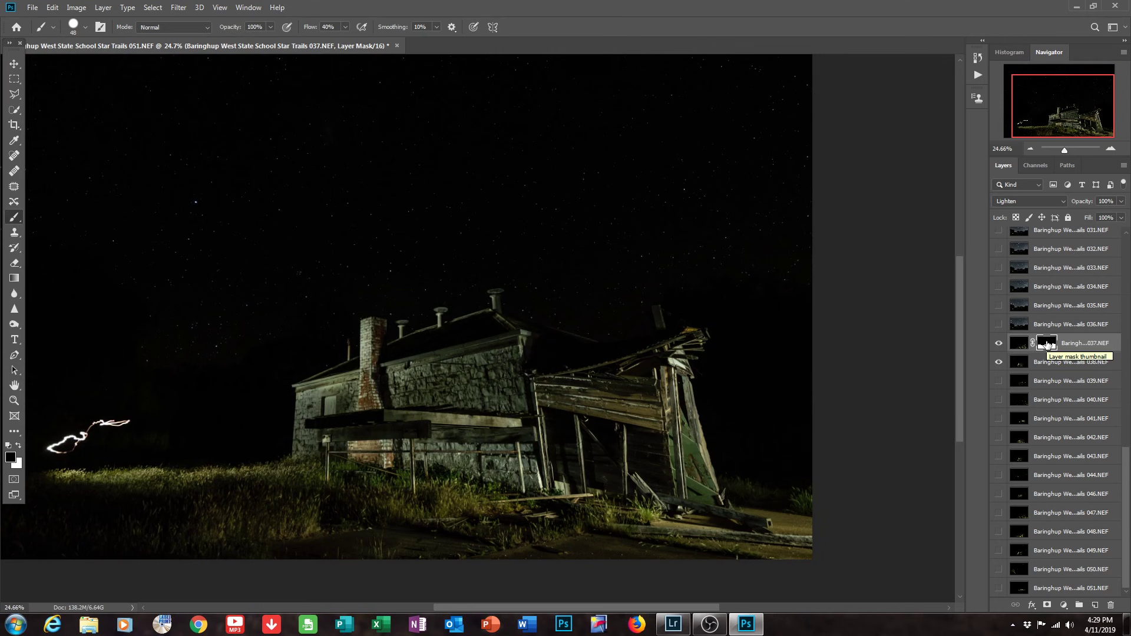
drag(1048, 345, 999, 420)
drag(1048, 383, 999, 496)
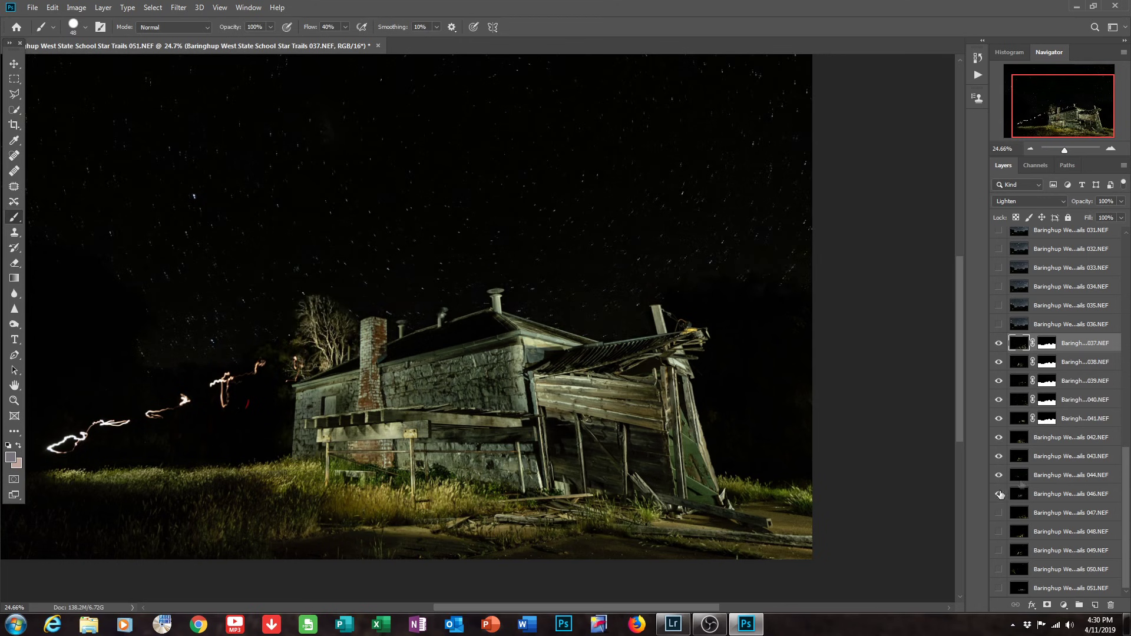
mouse_move(1047, 421)
mouse_down()
mouse_move(1048, 495)
mouse_move(1000, 532)
mouse_move(997, 596)
mouse_up()
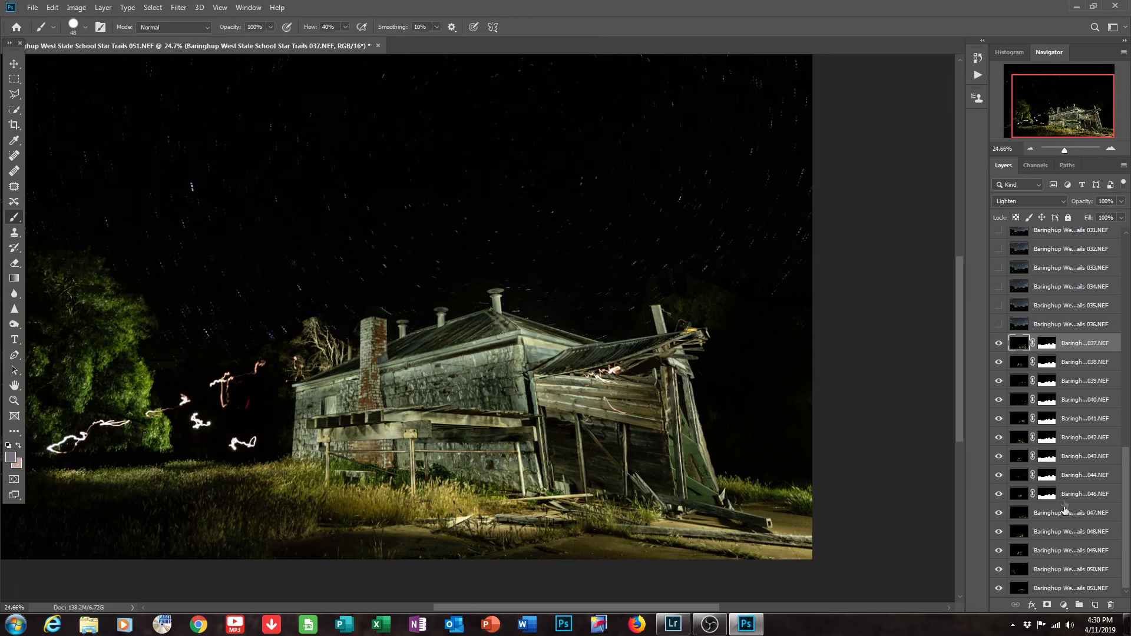
drag(1048, 495, 1049, 588)
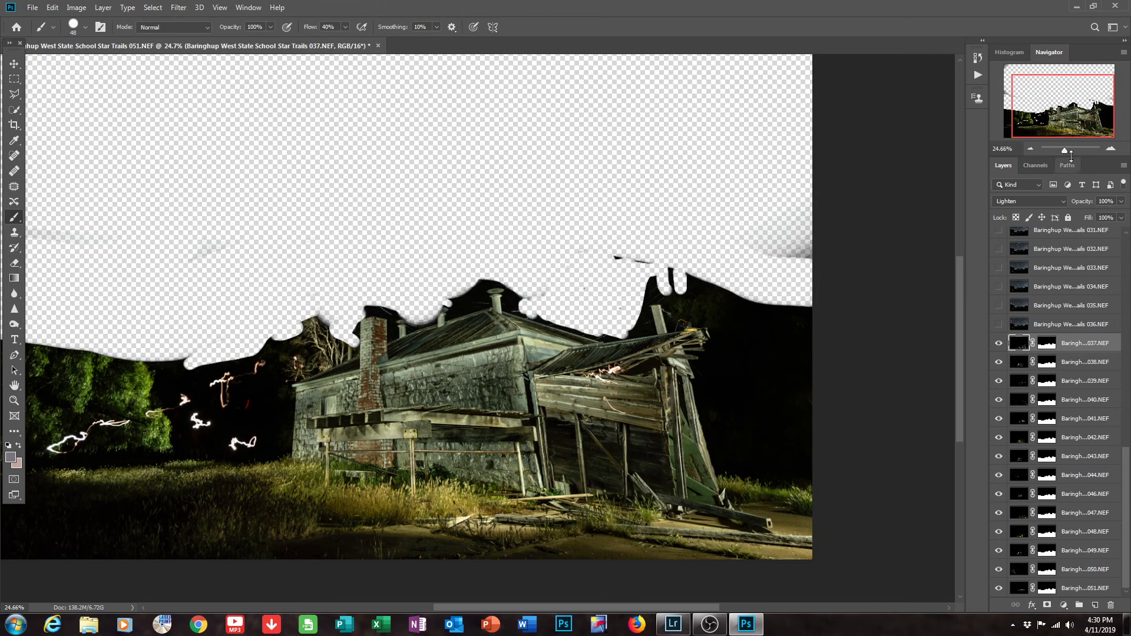
Preview star-trail layers 032 through 036 together with the masked light-painted layers, and hide them again.
drag(1067, 155, 1065, 153)
click(999, 324)
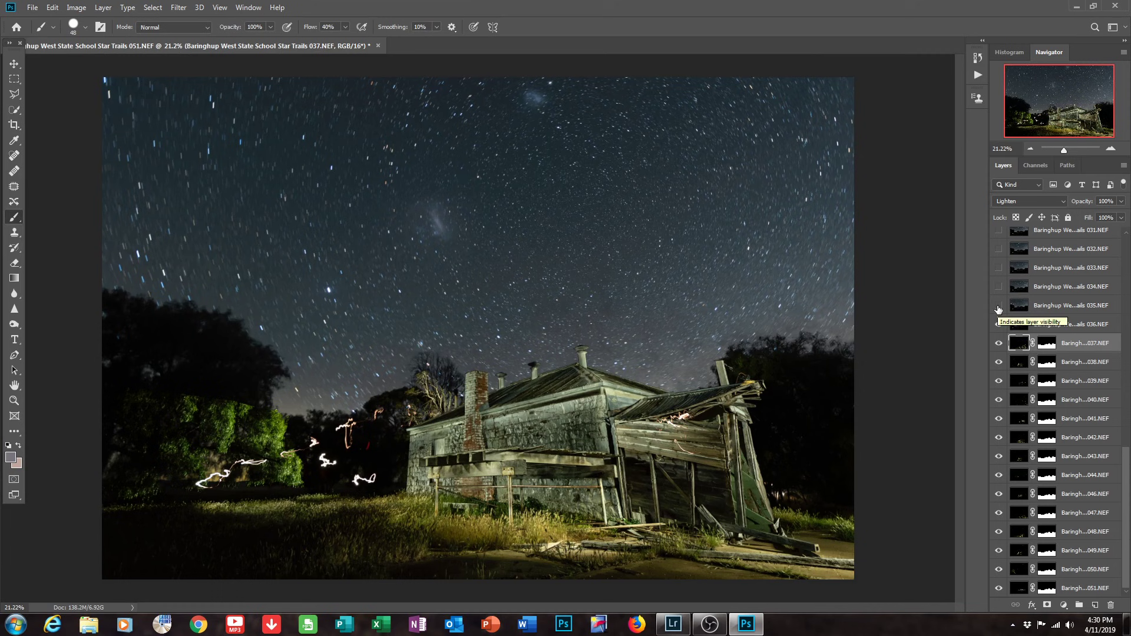
click(998, 307)
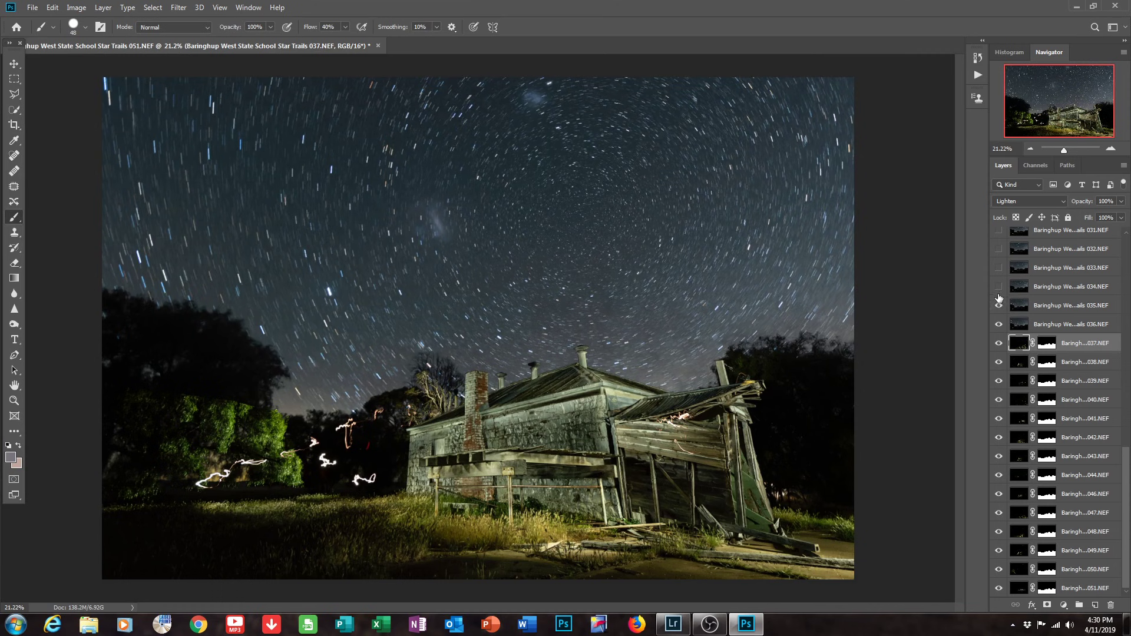
drag(999, 288, 999, 249)
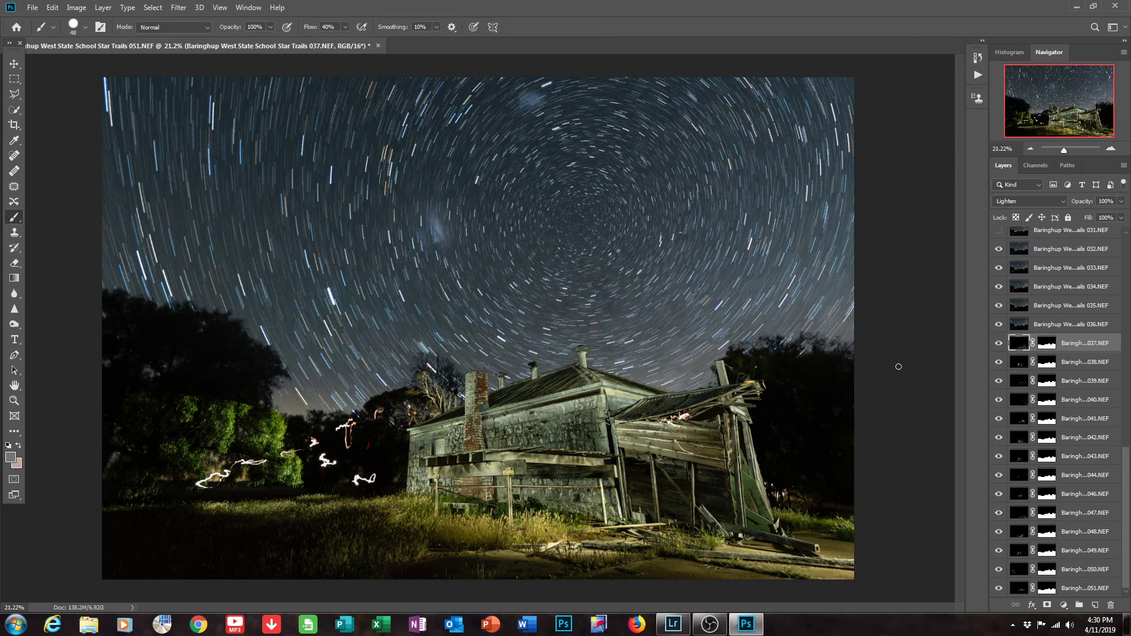
drag(999, 251, 999, 312)
click(999, 324)
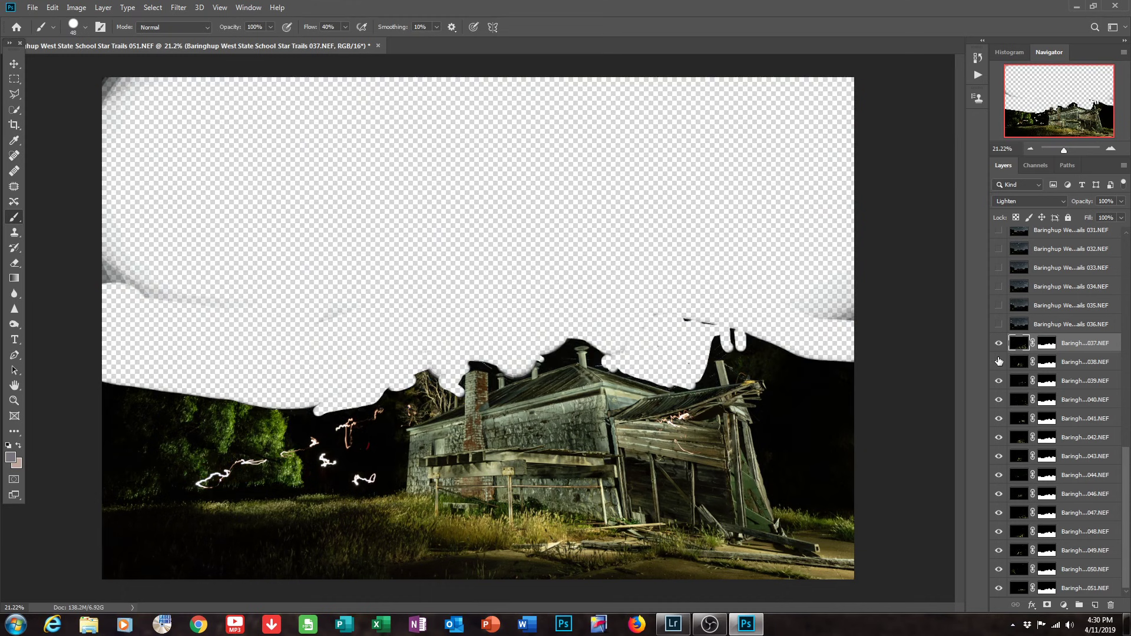
Hide layers 037 and 039 through 051 so only light-painted layer 038 shows, and select layer 038's mask.
drag(999, 361, 995, 598)
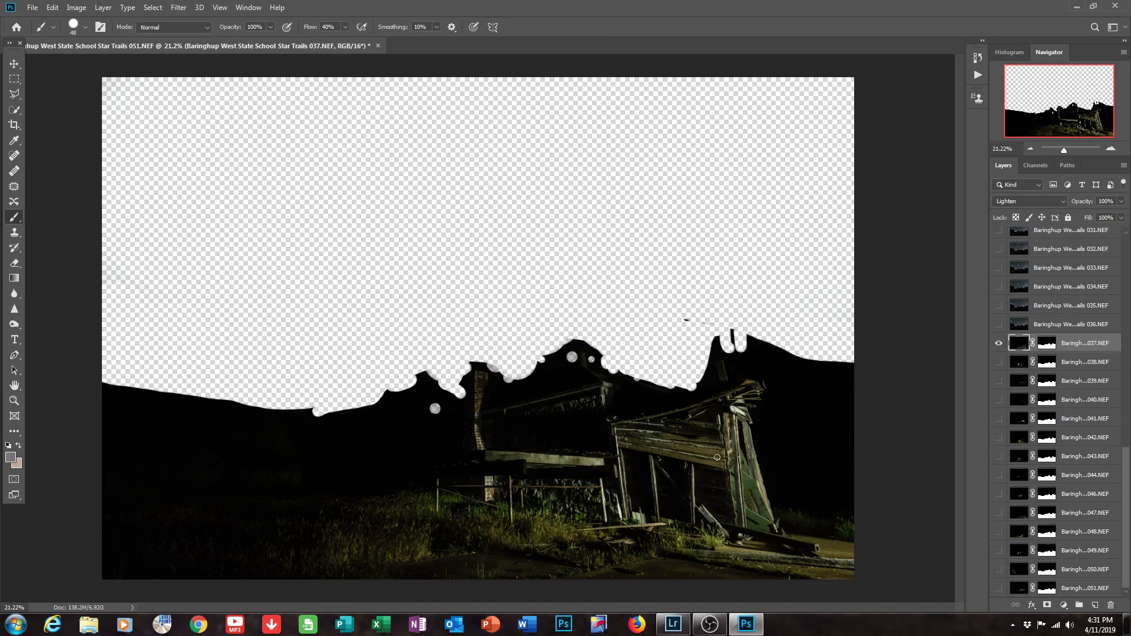
click(999, 362)
click(999, 343)
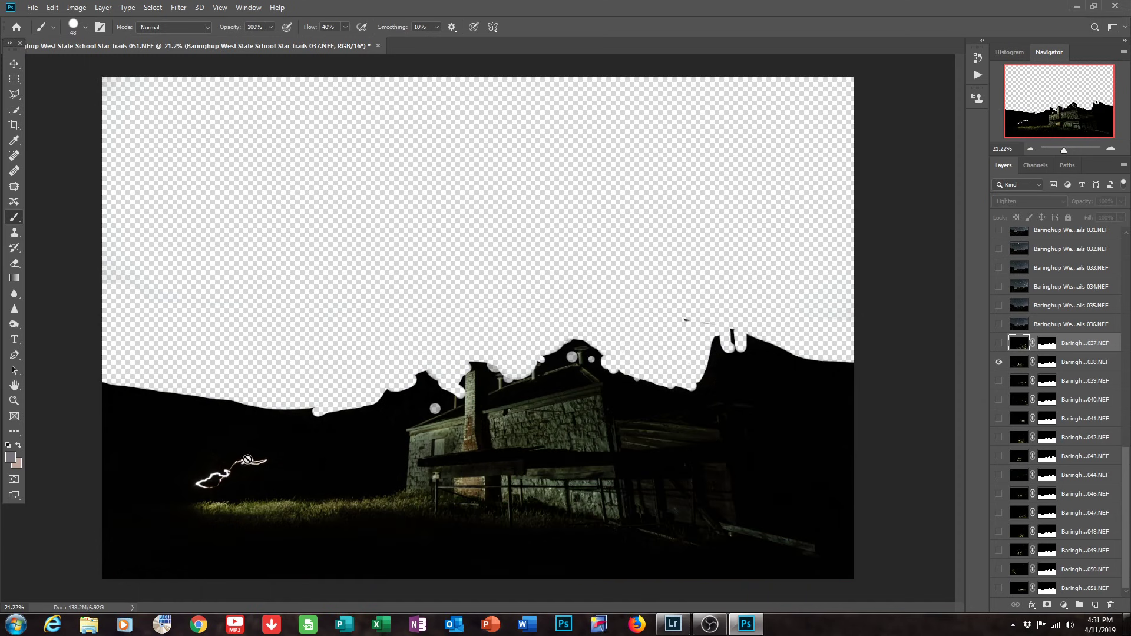
click(1049, 363)
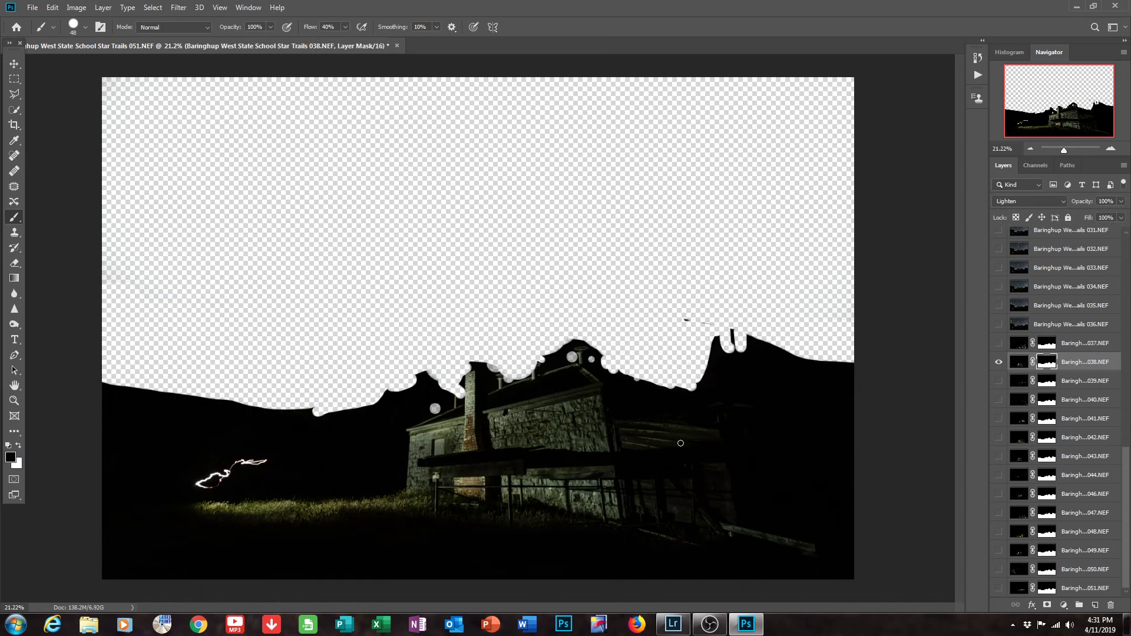
Set a Soft Round brush to 187 px and paint out the light trail over the grass on layer 038's mask.
click(81, 26)
click(75, 154)
click(86, 66)
drag(114, 62, 114, 62)
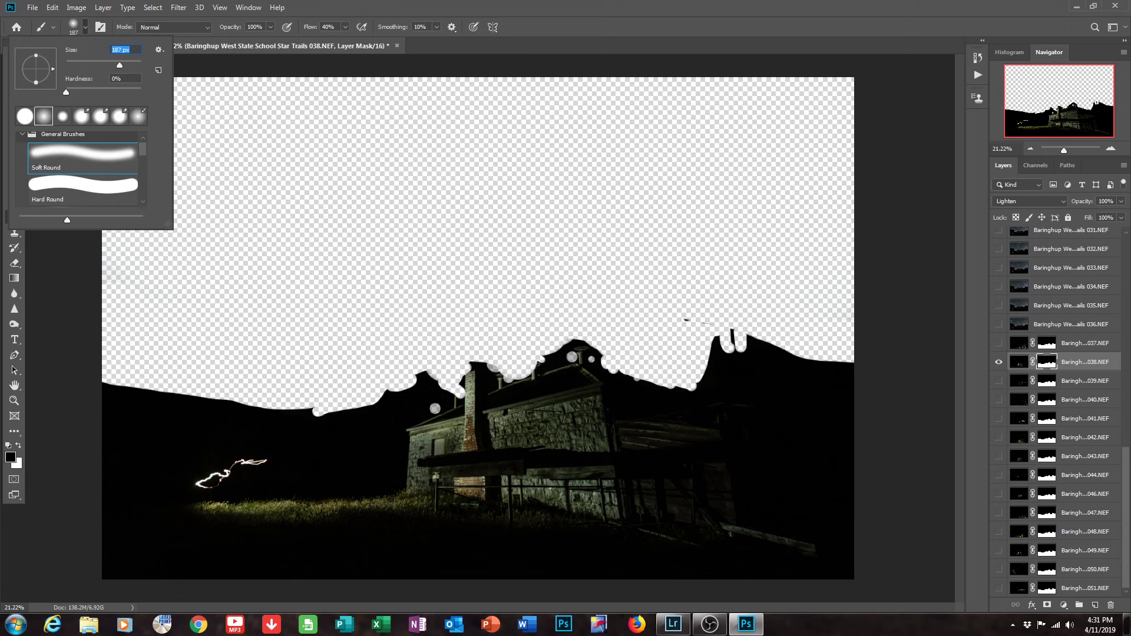
mouse_move(266, 454)
mouse_down()
mouse_move(209, 496)
mouse_move(183, 498)
mouse_move(263, 434)
mouse_move(204, 474)
mouse_move(184, 472)
mouse_move(266, 465)
mouse_move(215, 448)
mouse_up()
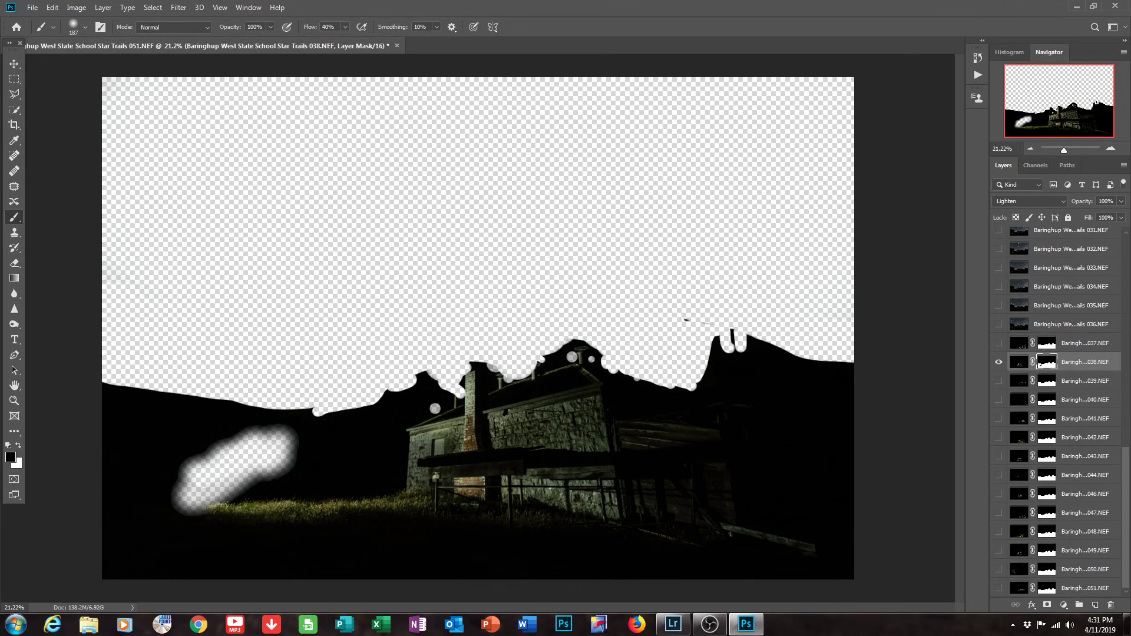
Toggle layers 037 and 036 to check how they fill the painted-out area of layer 038, leaving both hidden.
click(998, 345)
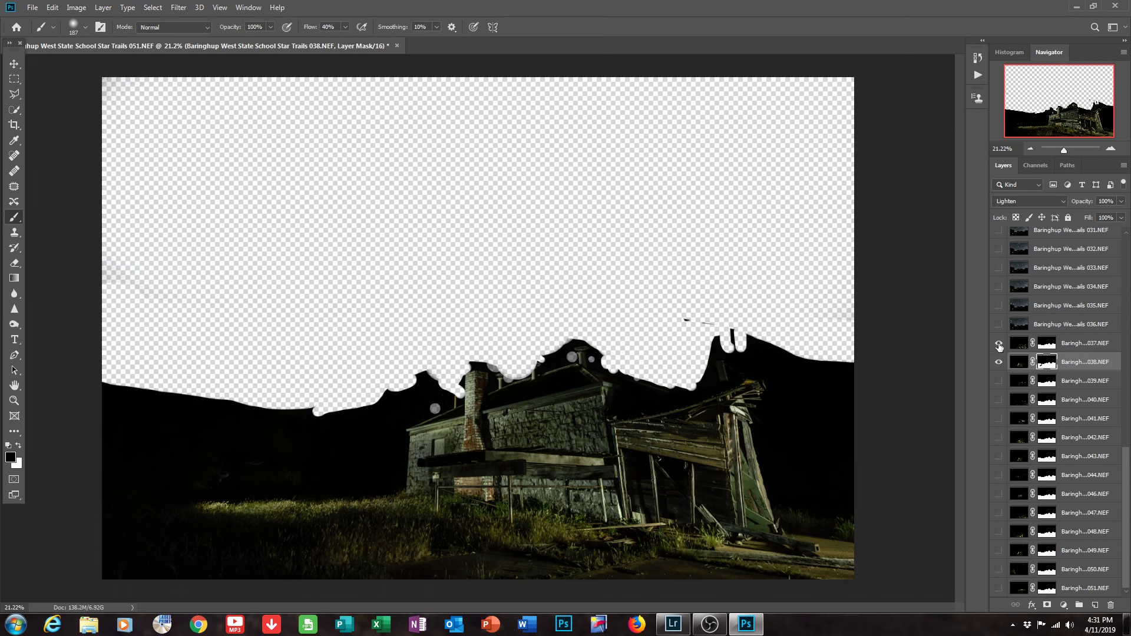
click(999, 344)
click(999, 324)
click(998, 362)
click(999, 324)
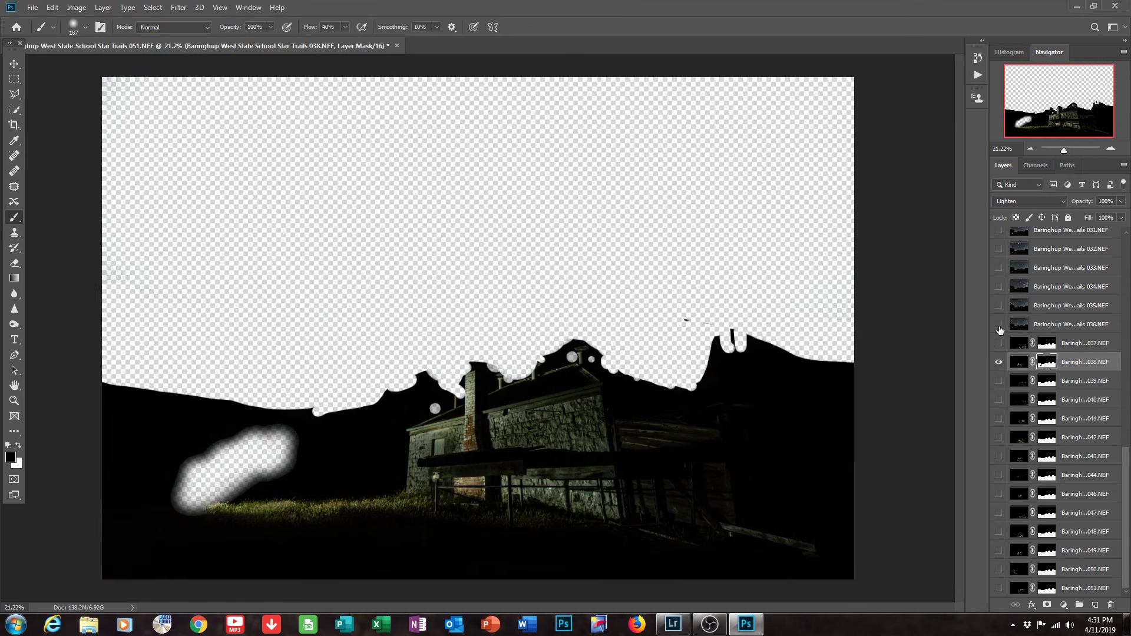
Show layers 039, 040 and 041, and paint out the light streak at the building's left end on layer 041's mask.
click(999, 381)
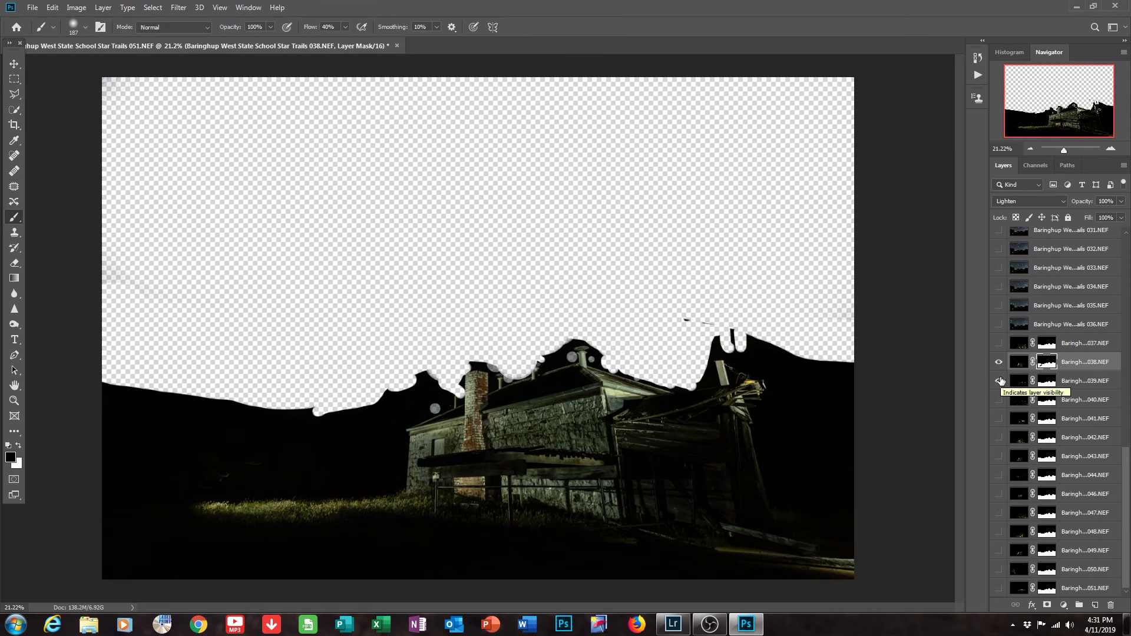
click(999, 400)
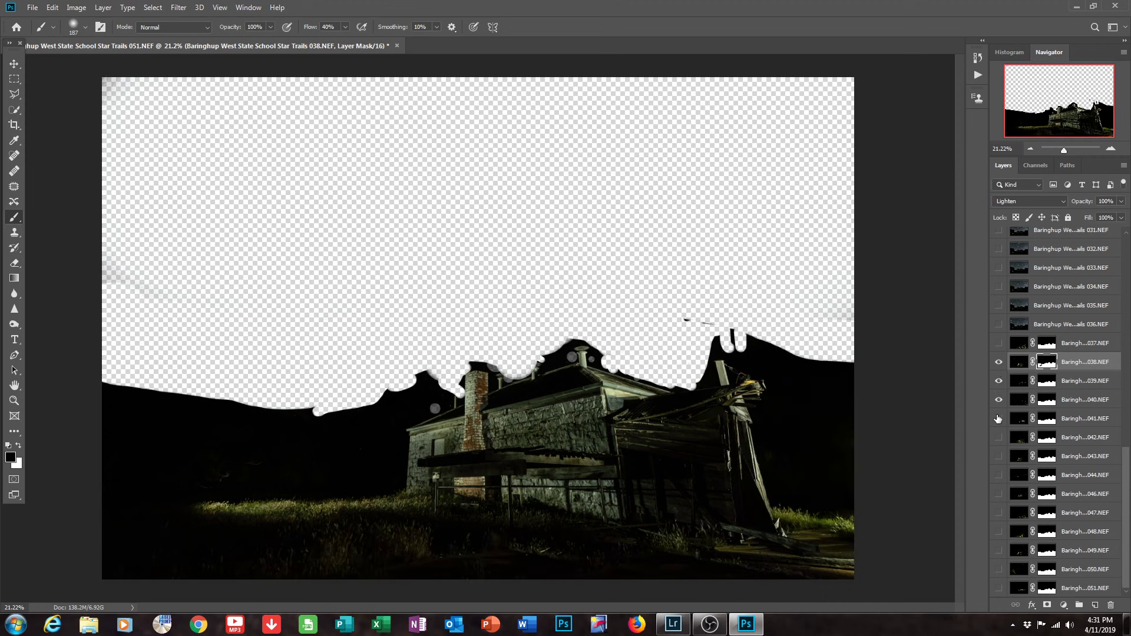
click(998, 418)
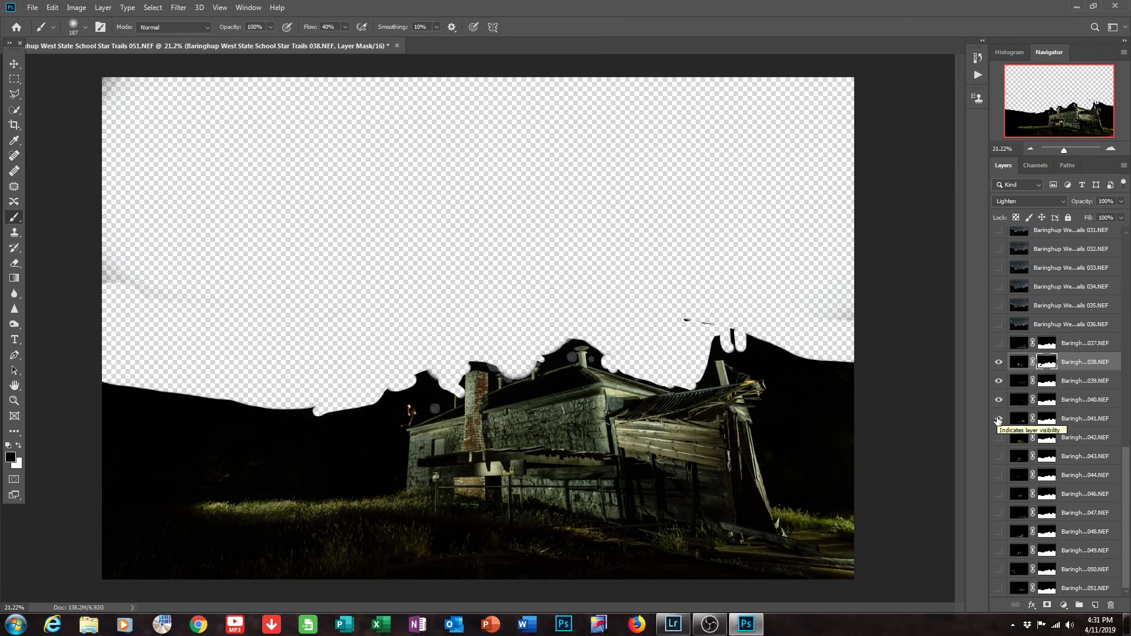
click(1047, 418)
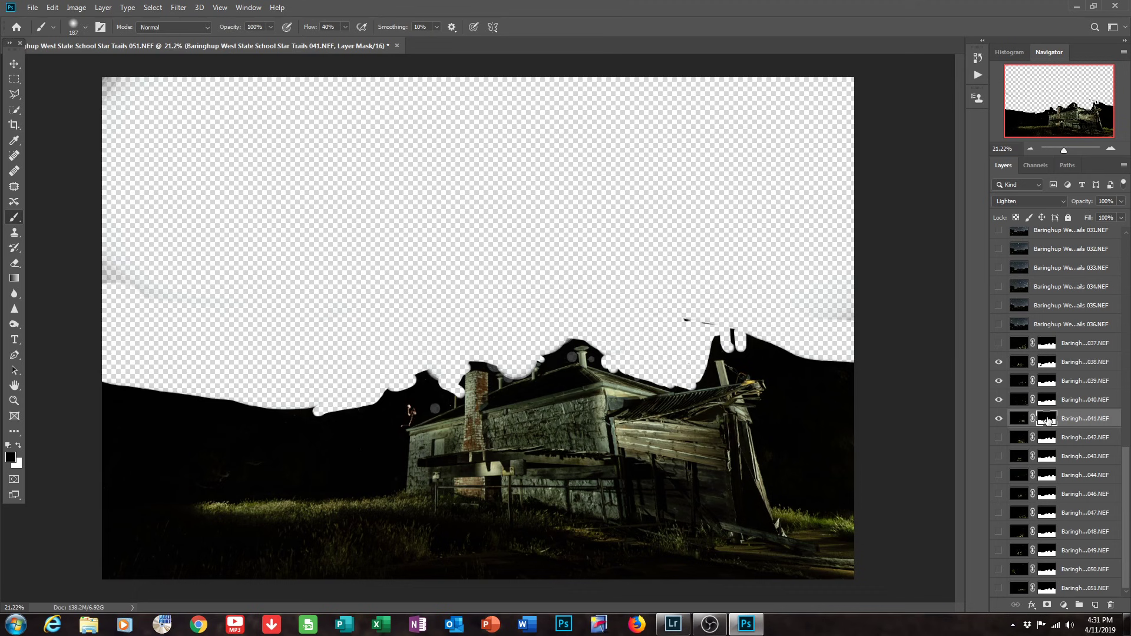
mouse_move(411, 424)
mouse_down()
mouse_move(414, 392)
mouse_move(416, 407)
mouse_up()
Show layers 042 and 043 and paint out the light trails left of the building on each layer's mask.
click(999, 438)
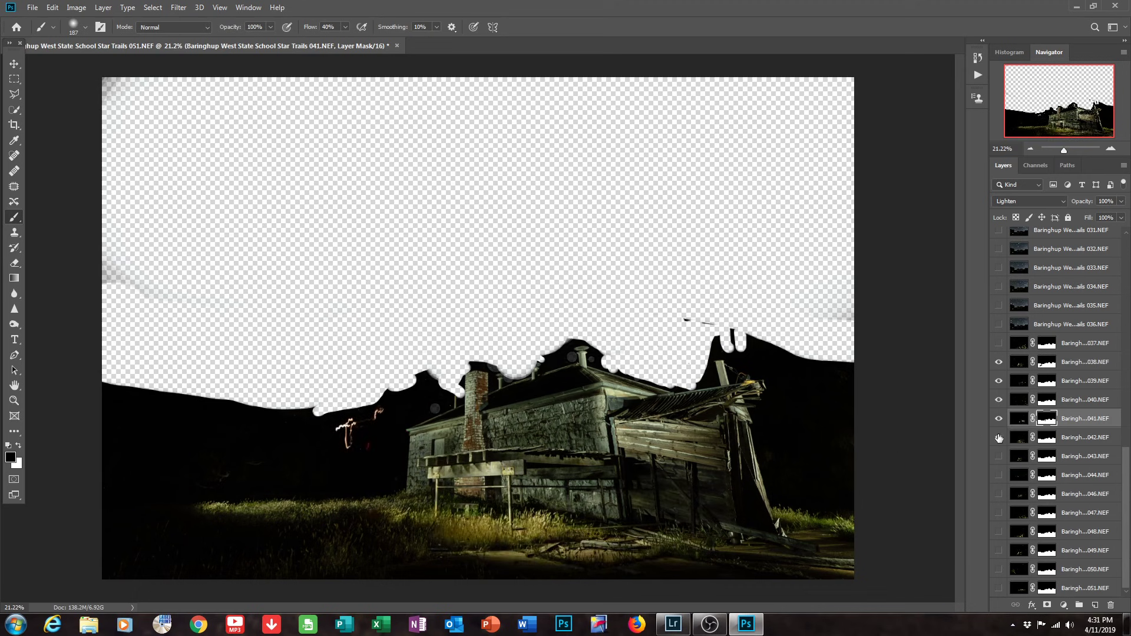
click(1047, 443)
mouse_move(395, 402)
mouse_down()
mouse_move(369, 416)
mouse_move(336, 460)
mouse_move(368, 454)
mouse_move(357, 430)
mouse_move(364, 441)
mouse_up()
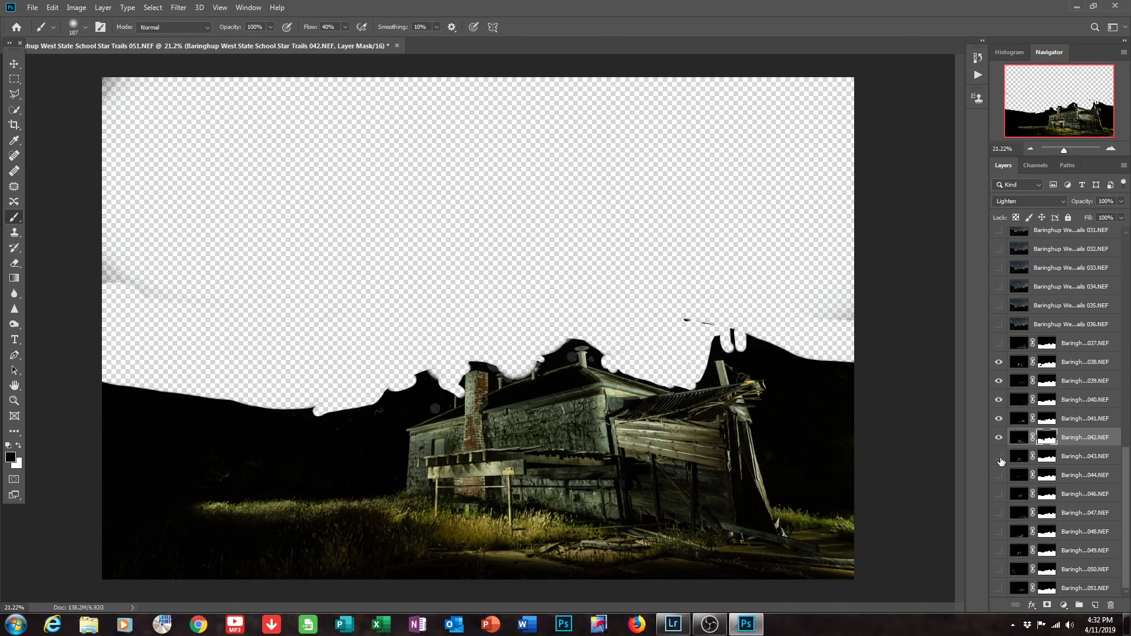
click(1000, 457)
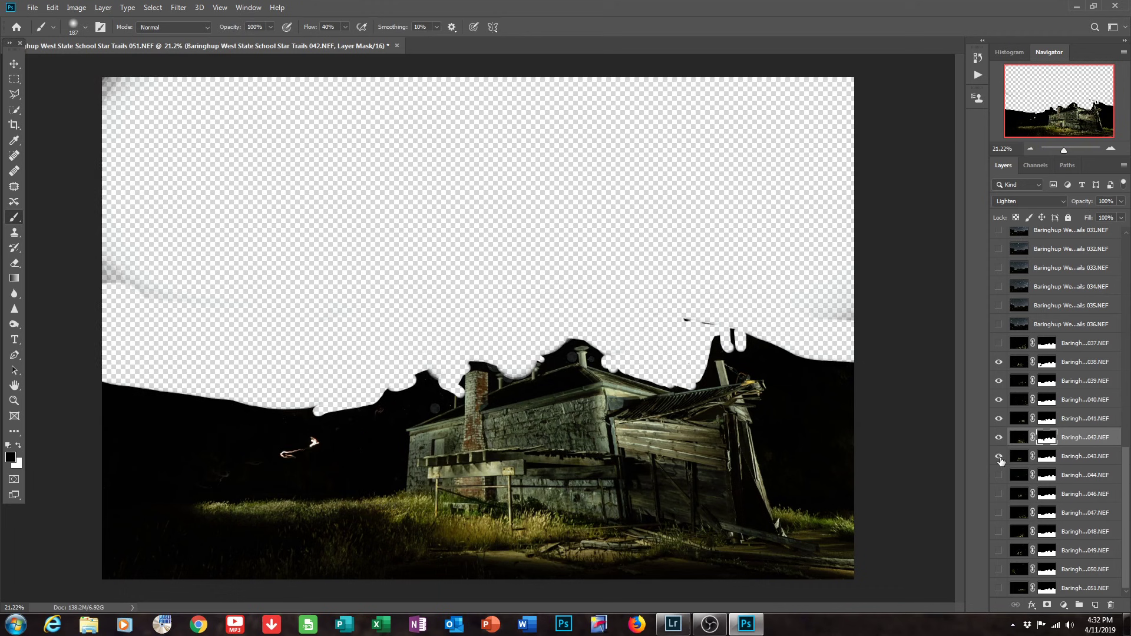
click(1053, 459)
mouse_move(318, 444)
mouse_down()
mouse_move(280, 455)
mouse_move(298, 432)
mouse_up()
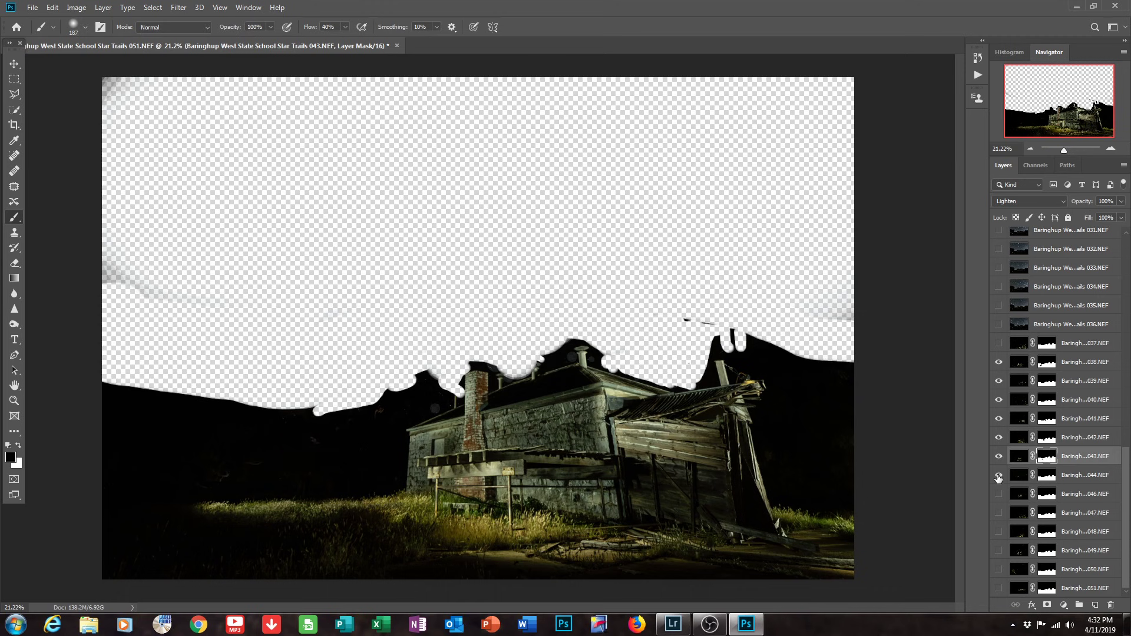
Show layer 044 and paint white on its mask to bring back the bare tree beside the chimney.
click(999, 476)
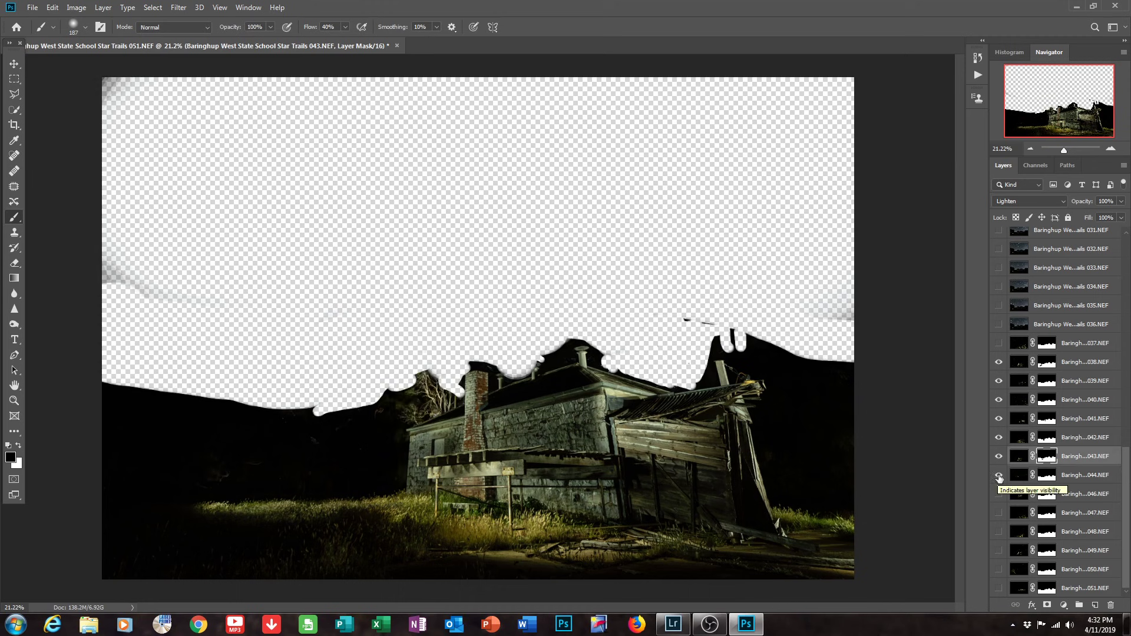
click(1047, 475)
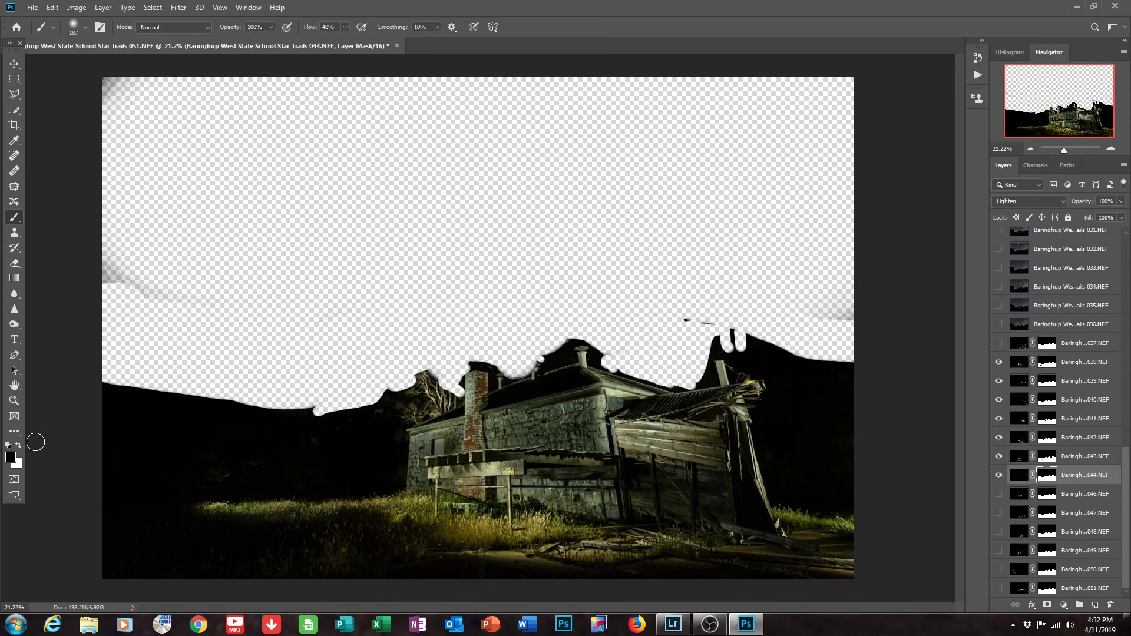
click(17, 447)
mouse_move(482, 362)
mouse_down()
mouse_move(445, 398)
mouse_move(442, 376)
mouse_move(444, 412)
mouse_move(447, 349)
mouse_move(419, 377)
mouse_move(431, 353)
mouse_move(416, 372)
mouse_move(413, 354)
mouse_move(448, 393)
mouse_move(436, 351)
mouse_move(448, 401)
mouse_move(416, 360)
mouse_move(438, 384)
mouse_move(386, 394)
mouse_up()
Show layers 046, 047 and 048, toggling layer 048 to compare its light streaks.
click(999, 495)
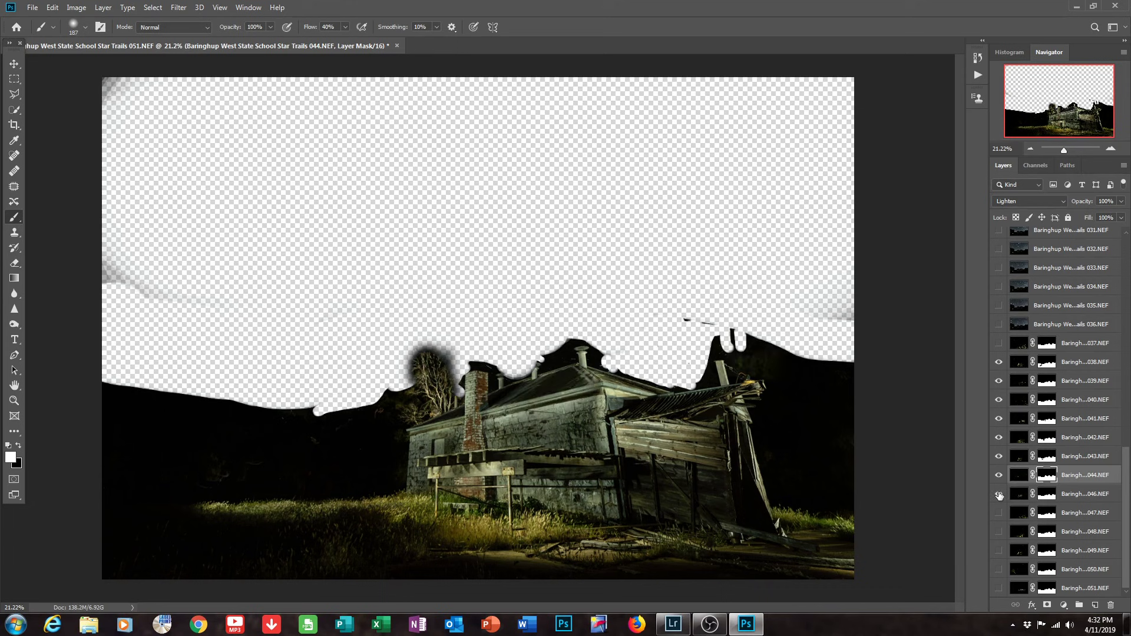
click(999, 514)
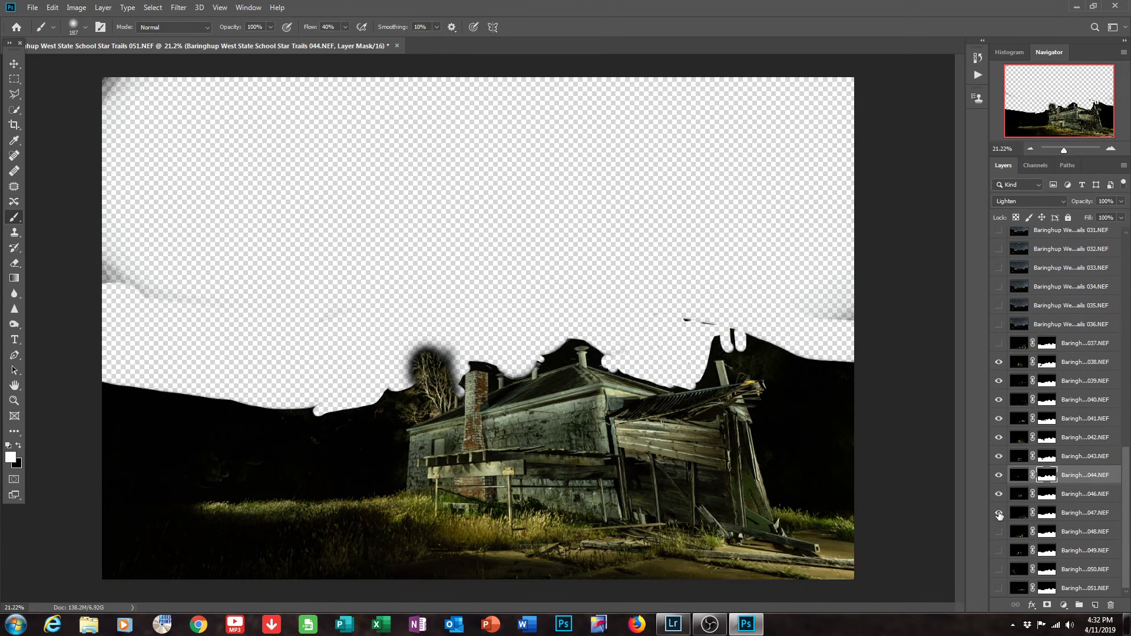
click(999, 533)
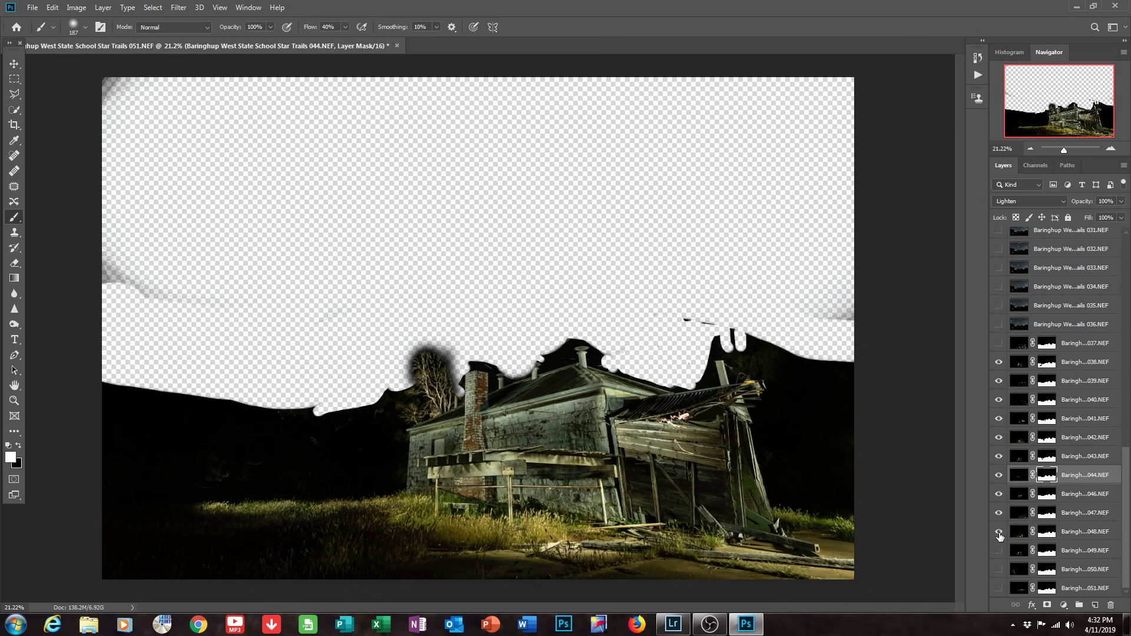
click(999, 532)
click(999, 533)
Paint black on layer 048's mask over the light streaks on the wooden lean-to's roof edge and boards.
drag(1066, 155, 1068, 154)
drag(1064, 113, 1079, 125)
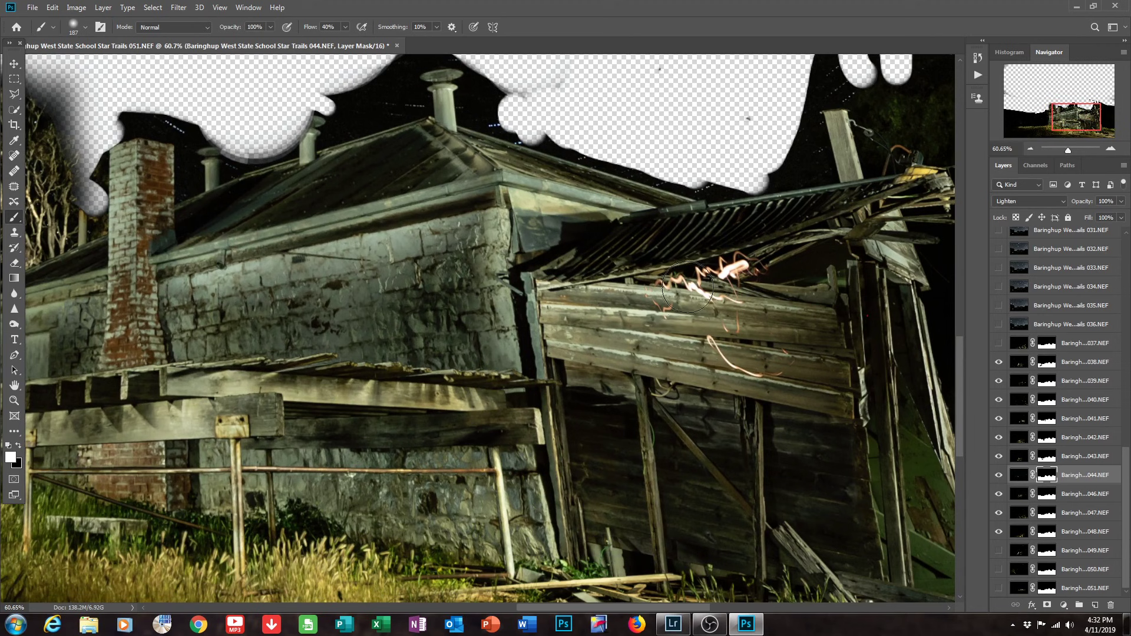
click(1047, 534)
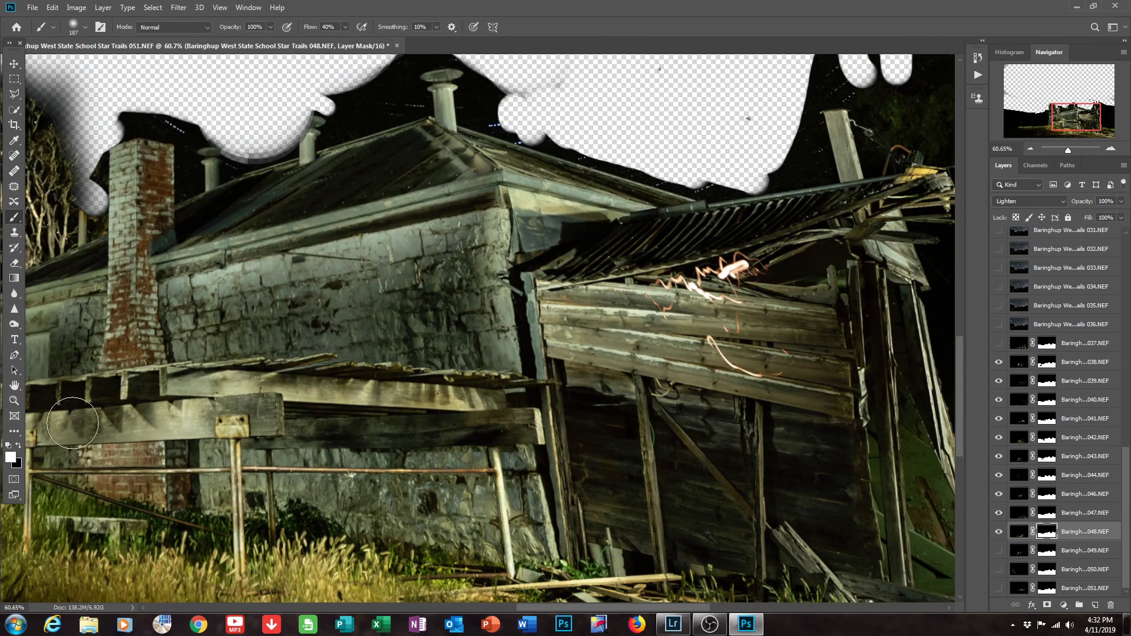
click(19, 447)
mouse_move(748, 269)
mouse_down()
mouse_move(722, 281)
mouse_move(704, 316)
mouse_move(666, 289)
mouse_move(678, 283)
mouse_move(692, 302)
mouse_up()
drag(743, 370, 781, 380)
mouse_move(645, 303)
mouse_down()
mouse_move(666, 321)
mouse_move(675, 314)
mouse_up()
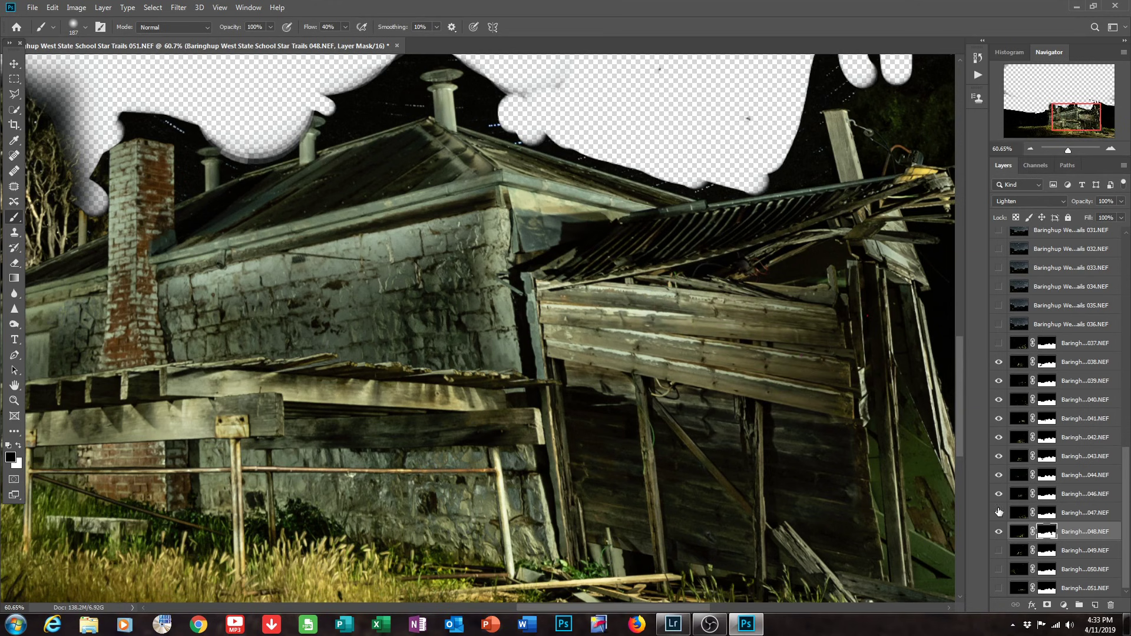
drag(1068, 152, 1066, 158)
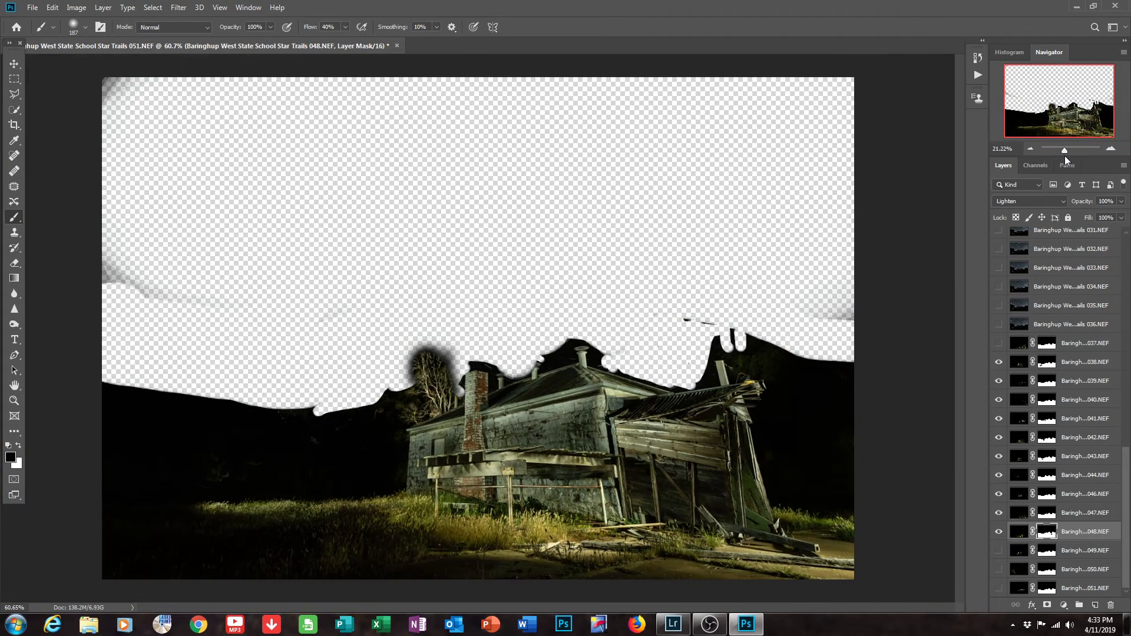
Show layers 049 and 050 and paint out the light squiggles left of the building on each layer's mask.
click(998, 552)
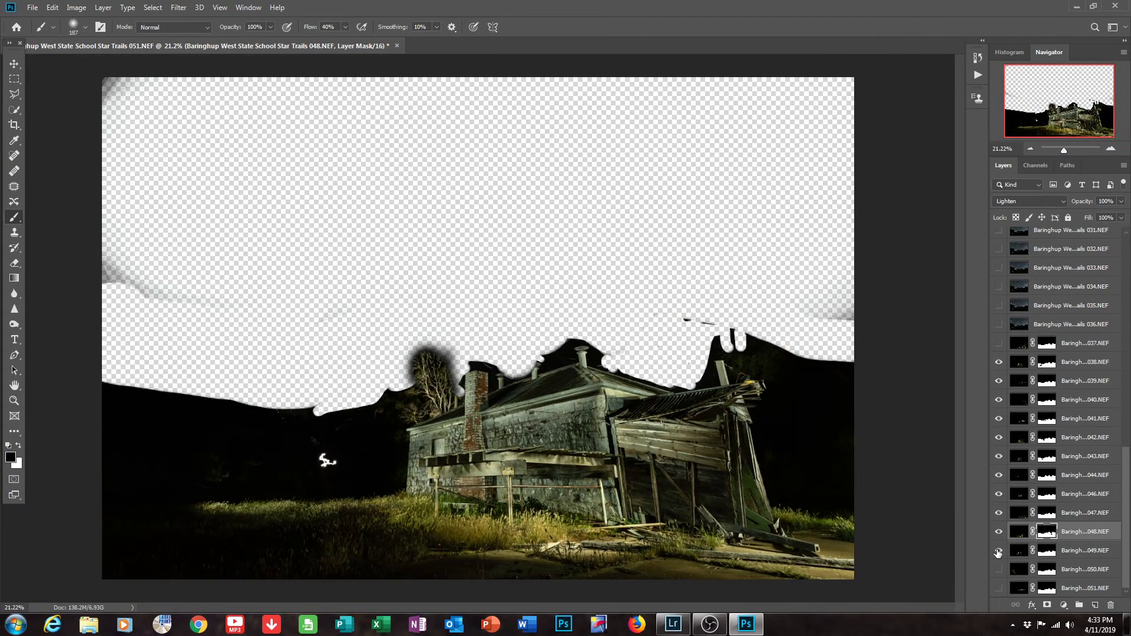
click(1049, 551)
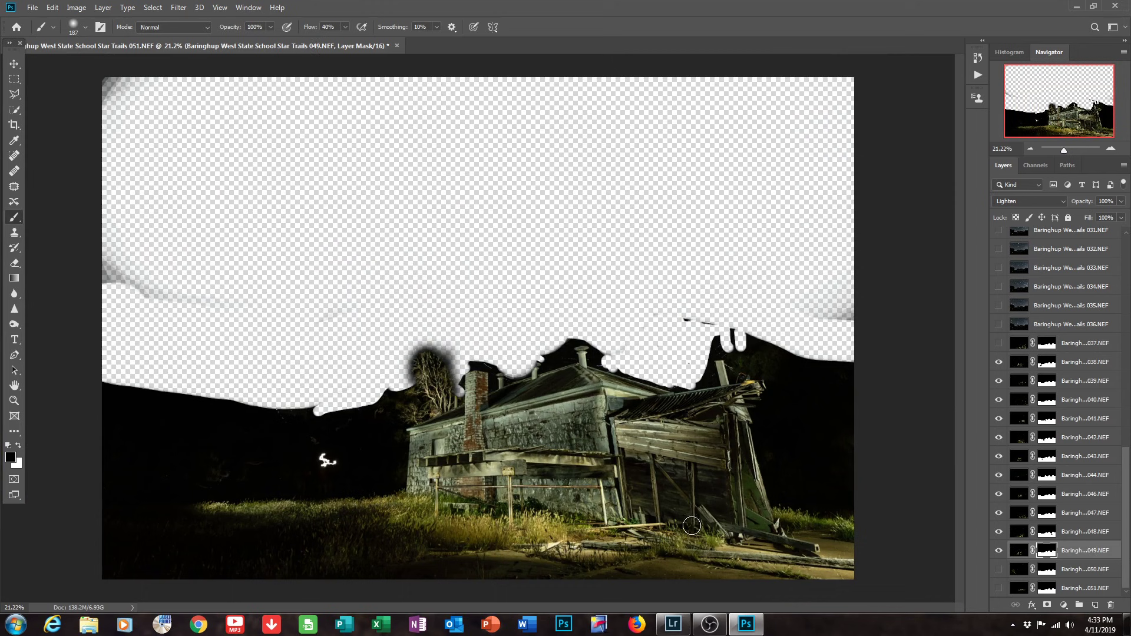
drag(334, 465, 326, 435)
click(998, 569)
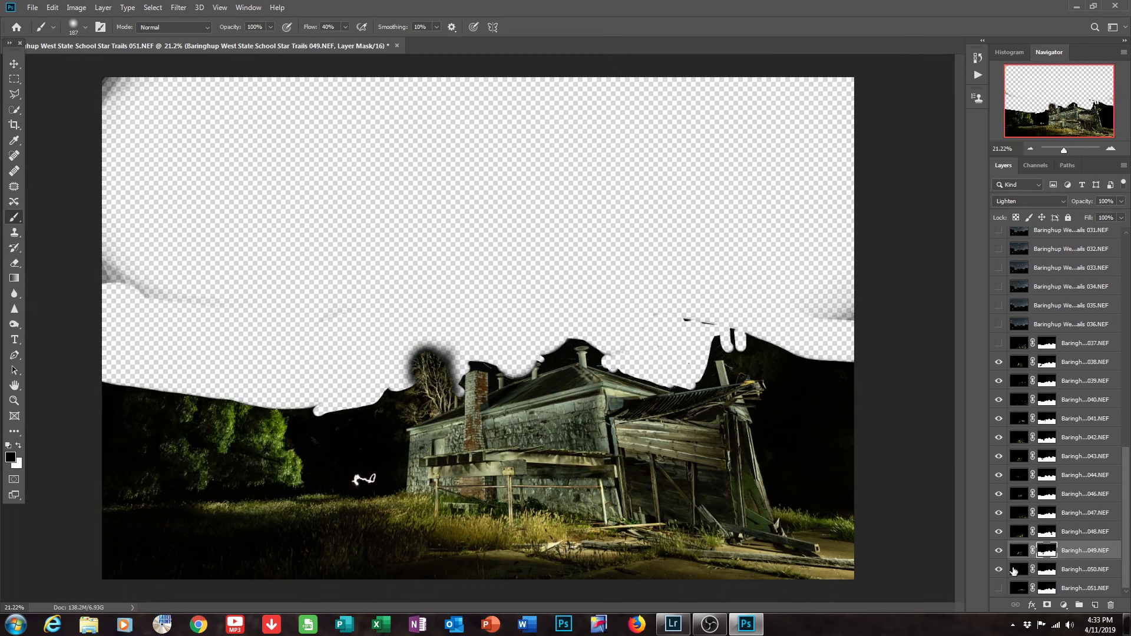
click(1047, 570)
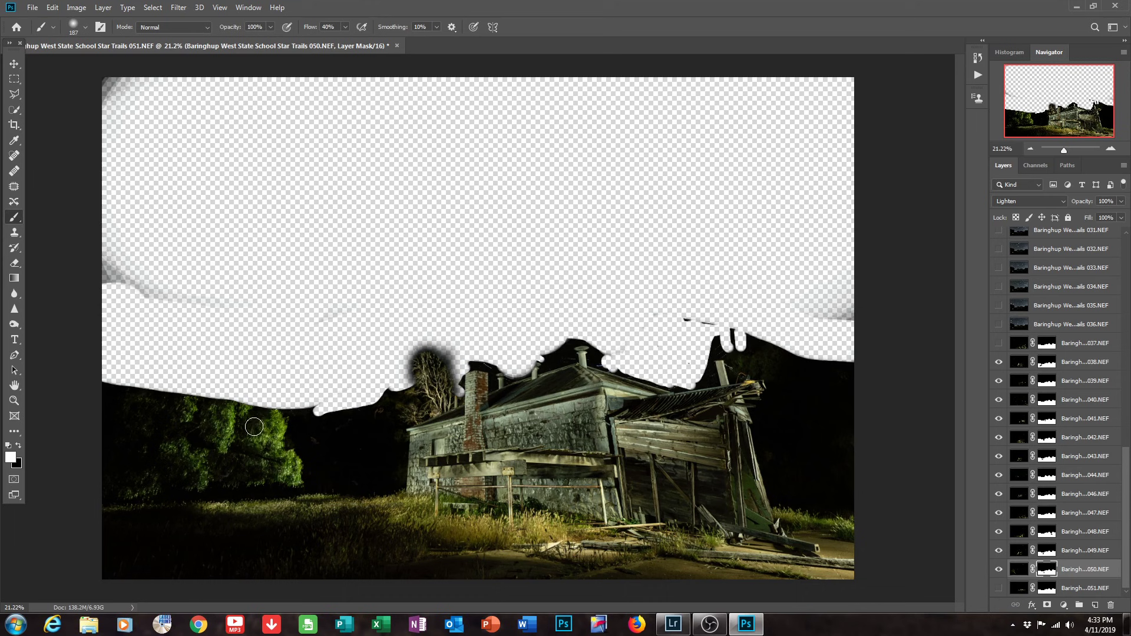
Paint the large left-hand tree's top back in on layer 050's mask, enlarging the brush to 401 px, and check it against star layer 036.
mouse_move(232, 392)
mouse_down()
mouse_move(215, 383)
mouse_move(203, 394)
mouse_move(265, 363)
mouse_move(278, 423)
mouse_move(264, 333)
mouse_move(250, 330)
mouse_move(238, 395)
mouse_up()
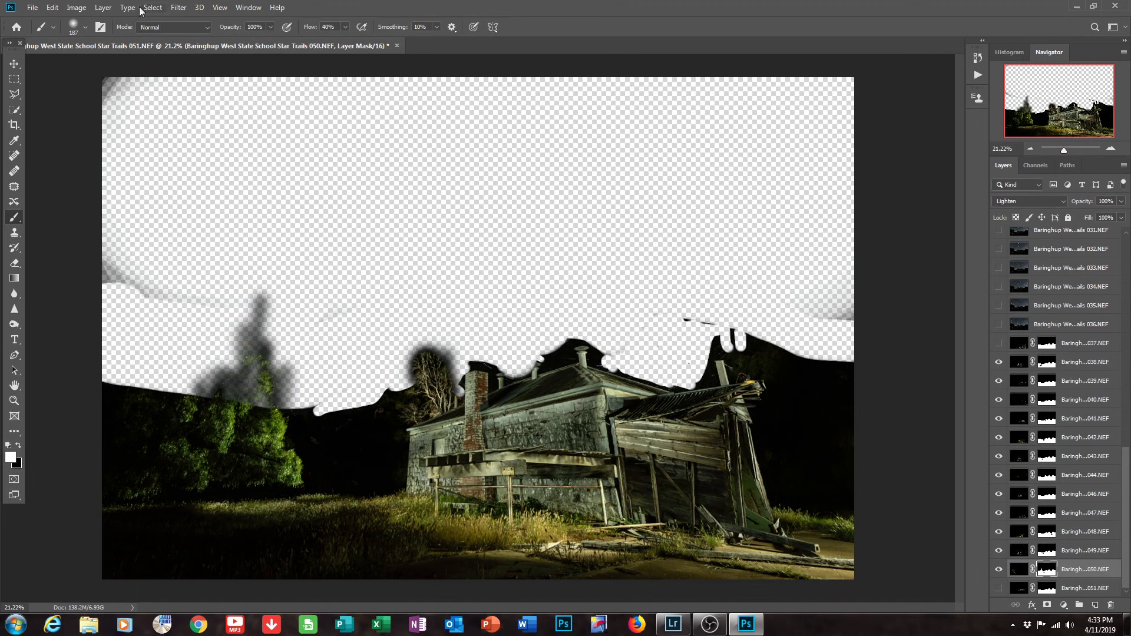
click(86, 27)
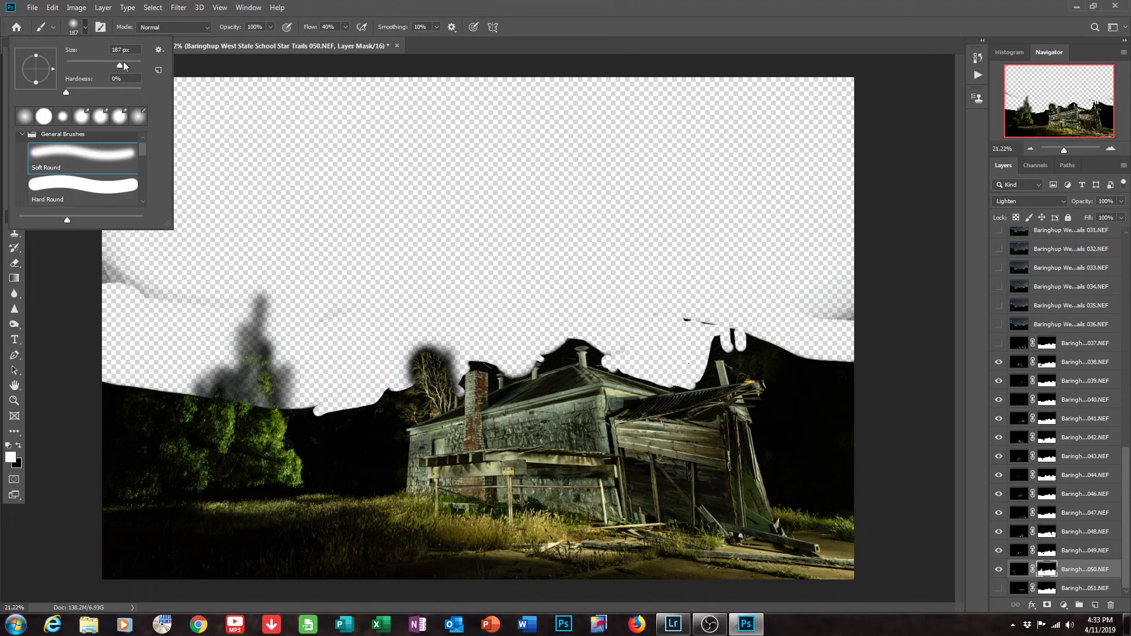
drag(129, 68, 135, 65)
mouse_move(242, 396)
mouse_down()
mouse_move(248, 347)
mouse_move(277, 358)
mouse_move(230, 365)
mouse_move(189, 338)
mouse_move(218, 359)
mouse_move(206, 344)
mouse_move(184, 361)
mouse_move(200, 336)
mouse_move(189, 366)
mouse_move(222, 374)
mouse_move(264, 362)
mouse_move(245, 371)
mouse_move(167, 357)
mouse_move(194, 321)
mouse_move(271, 318)
mouse_move(289, 412)
mouse_move(224, 294)
mouse_move(265, 406)
mouse_move(192, 356)
mouse_move(218, 299)
mouse_move(265, 327)
mouse_move(193, 329)
mouse_move(215, 435)
mouse_move(260, 424)
mouse_move(239, 358)
mouse_up()
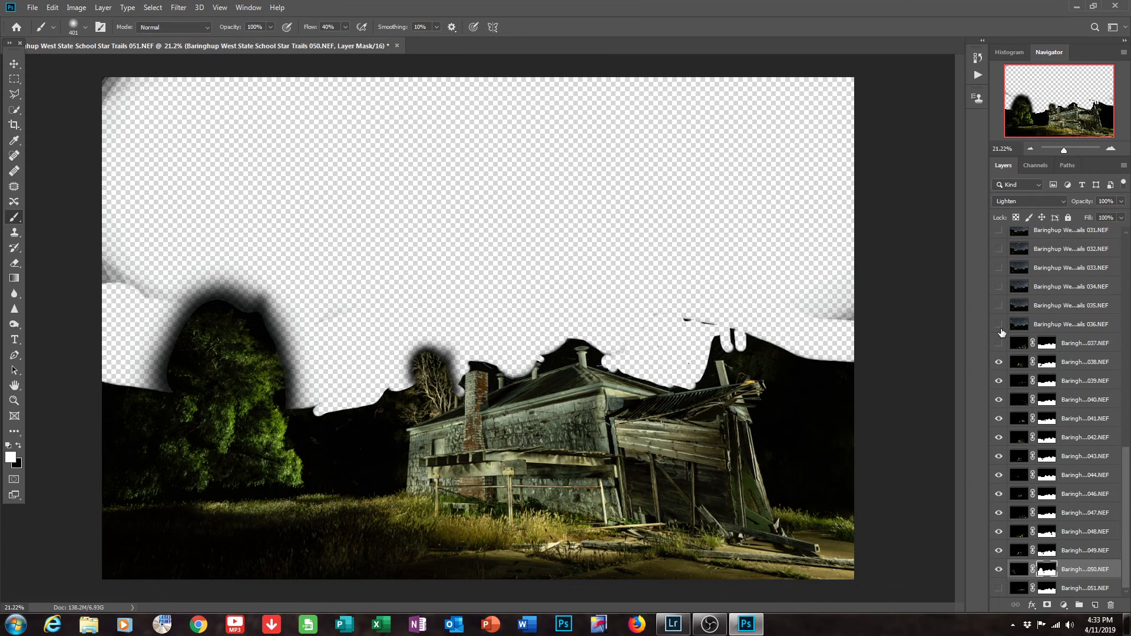
click(999, 324)
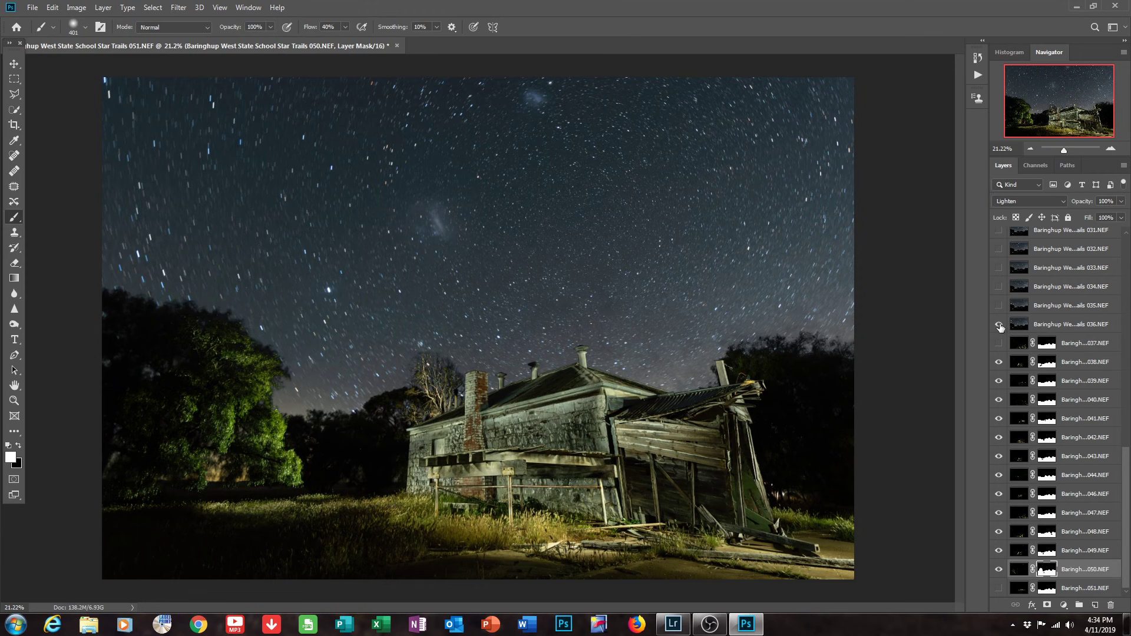
click(999, 325)
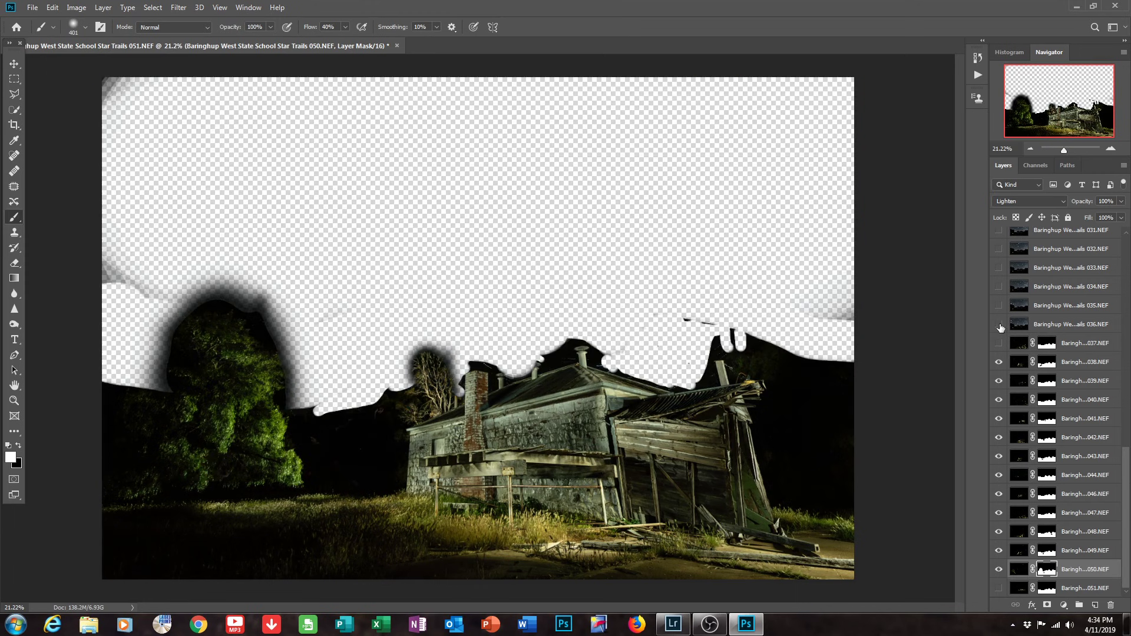
Compare layer 051 on and off, then leave layers 051 and 037 visible.
click(999, 589)
click(999, 589)
click(999, 589)
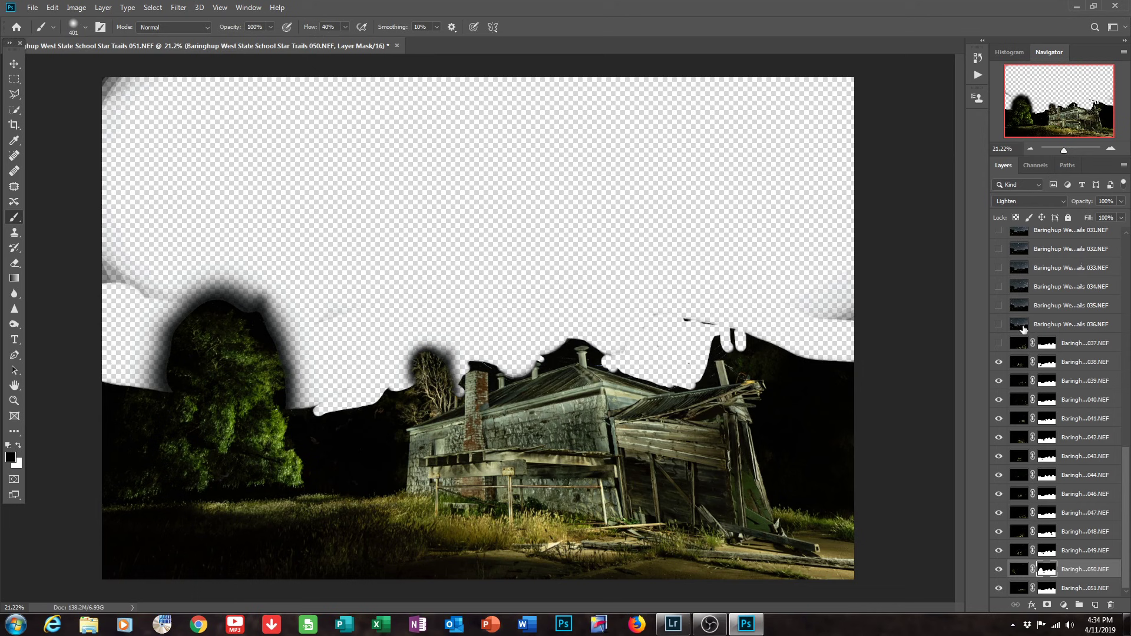
click(999, 344)
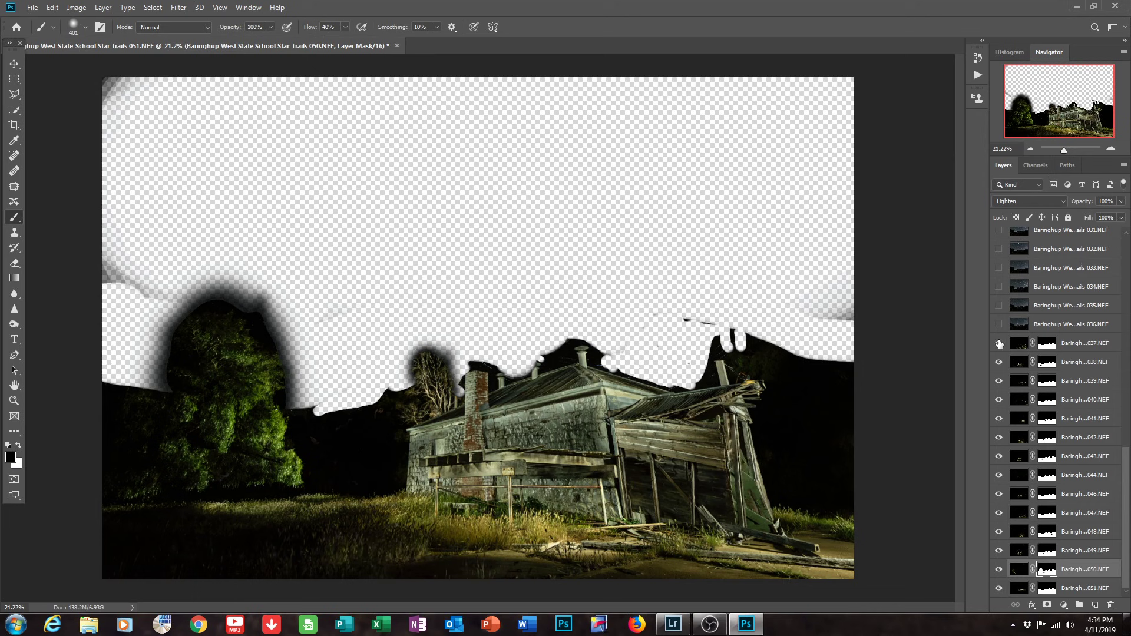
Show all the star-trail layers again, and then hide layers 028 to 035 to isolate the frames containing stray car lights.
mouse_move(1004, 238)
mouse_down()
mouse_move(1003, 228)
mouse_move(999, 238)
mouse_up()
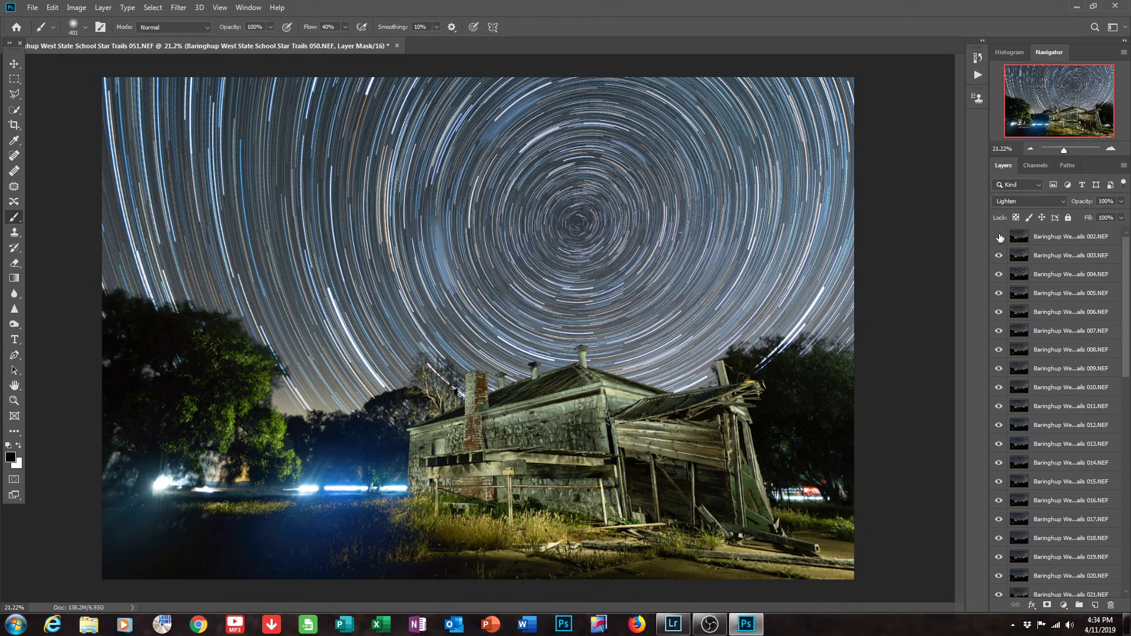
scroll(1000, 283, down, 7)
drag(1000, 465, 1000, 318)
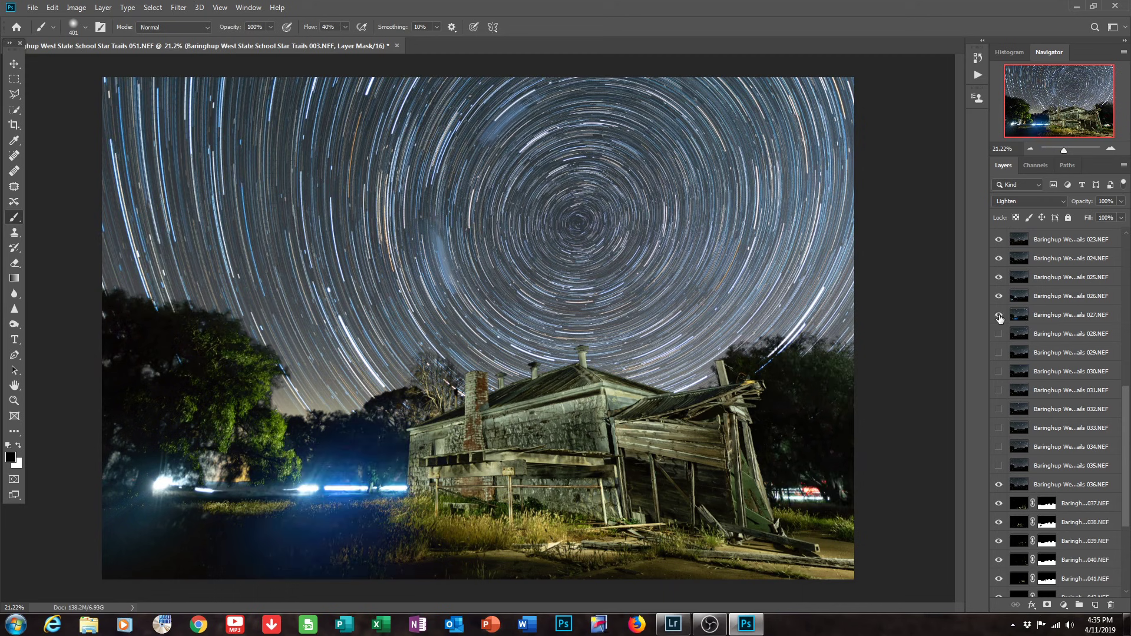
Add a mask to layer 027 and paint out the car lights along the ground on both sides of the building.
click(1000, 317)
click(1000, 317)
click(1019, 317)
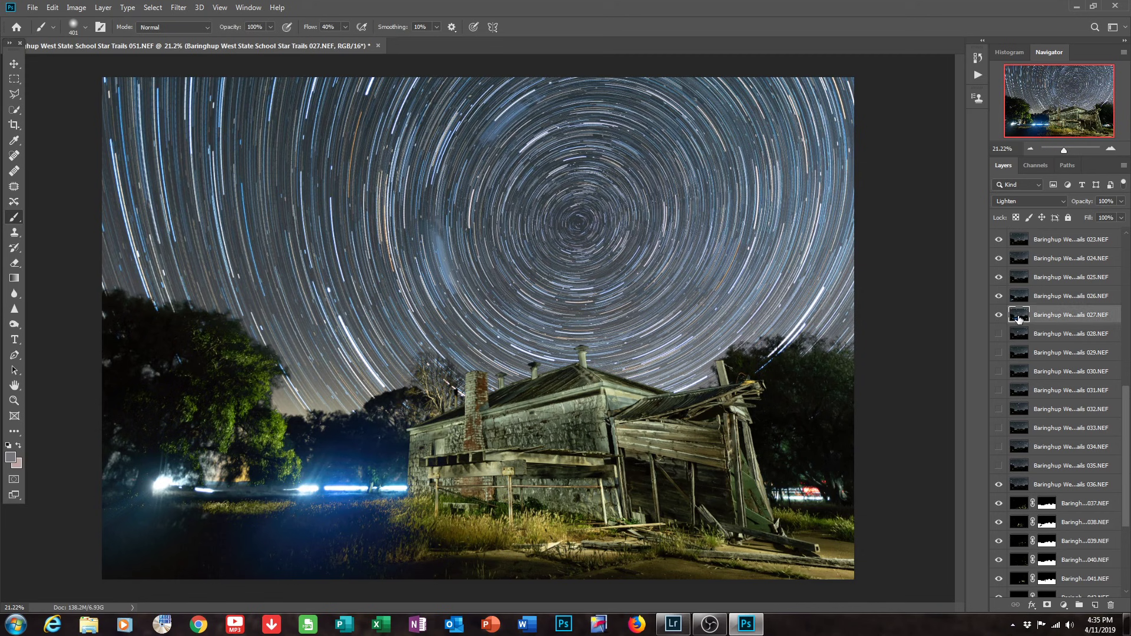
click(1046, 605)
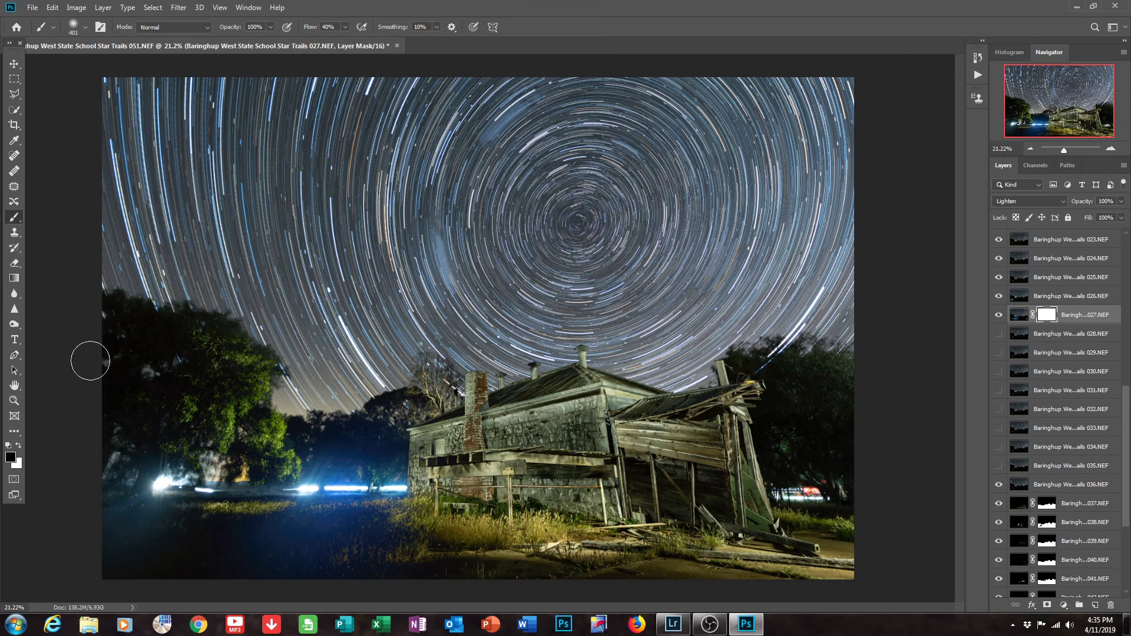
mouse_move(238, 498)
mouse_down()
mouse_move(169, 488)
mouse_move(395, 478)
mouse_move(310, 498)
mouse_move(367, 524)
mouse_move(278, 522)
mouse_move(318, 454)
mouse_move(354, 463)
mouse_move(375, 447)
mouse_move(374, 460)
mouse_move(202, 555)
mouse_move(425, 527)
mouse_move(172, 511)
mouse_move(159, 497)
mouse_move(83, 535)
mouse_move(112, 495)
mouse_move(148, 528)
mouse_move(140, 499)
mouse_move(152, 488)
mouse_move(166, 511)
mouse_move(222, 505)
mouse_move(205, 529)
mouse_up()
mouse_move(847, 494)
mouse_down()
mouse_move(769, 493)
mouse_move(824, 496)
mouse_move(793, 485)
mouse_move(808, 495)
mouse_move(626, 503)
mouse_up()
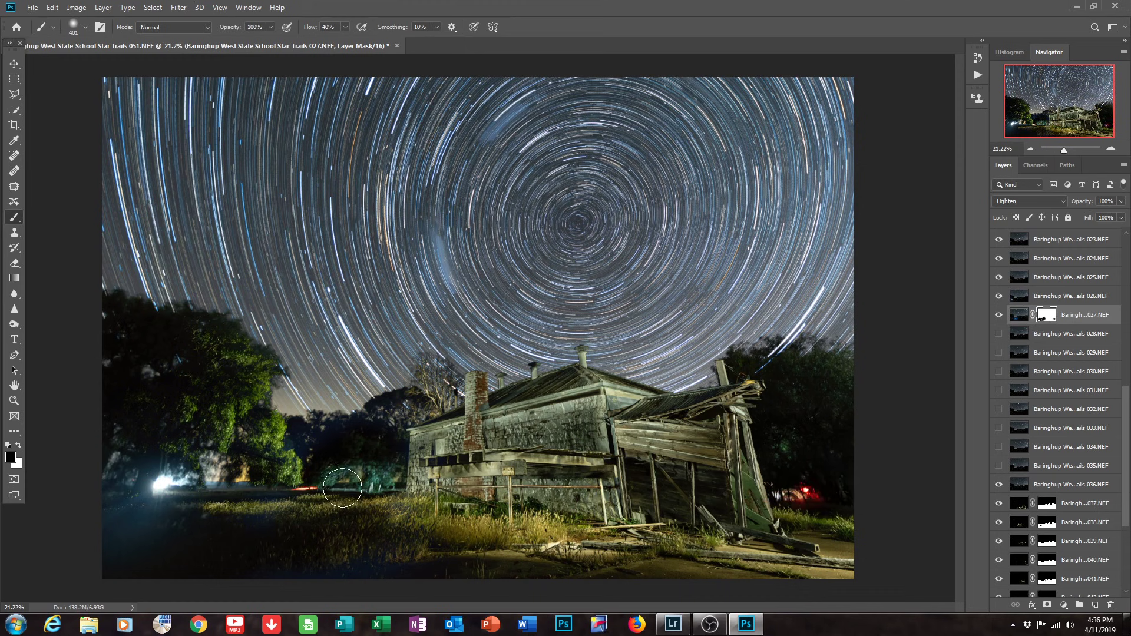
mouse_move(140, 513)
mouse_down()
mouse_move(113, 468)
mouse_move(181, 484)
mouse_move(430, 498)
mouse_move(377, 480)
mouse_move(151, 469)
mouse_move(117, 439)
mouse_move(132, 514)
mouse_move(96, 490)
mouse_move(144, 522)
mouse_move(147, 555)
mouse_move(163, 490)
mouse_move(171, 495)
mouse_up()
click(1000, 318)
click(1000, 318)
Add a mask to layer 026 and paint out the white light beneath the large left-hand tree and the stray light around it.
click(1000, 297)
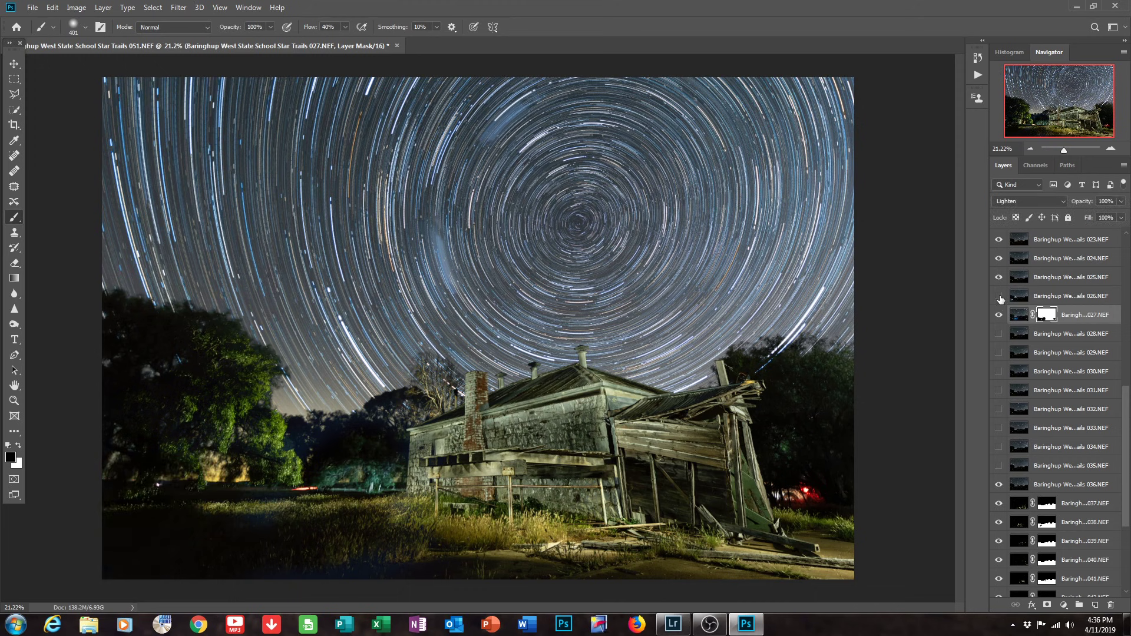
click(1000, 297)
click(1016, 297)
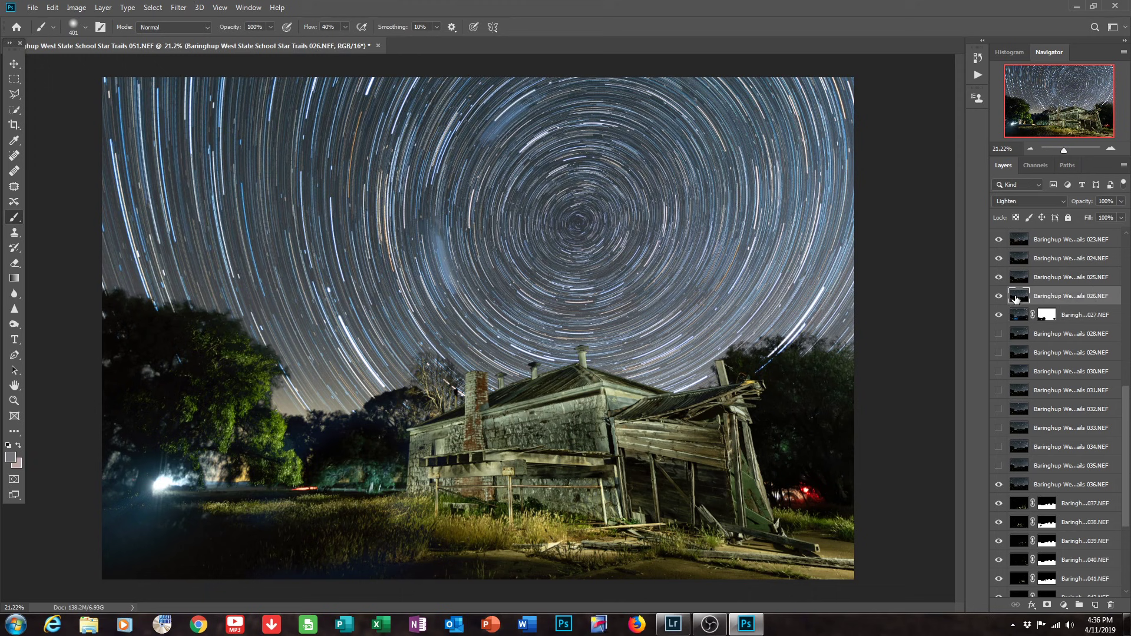
click(1048, 606)
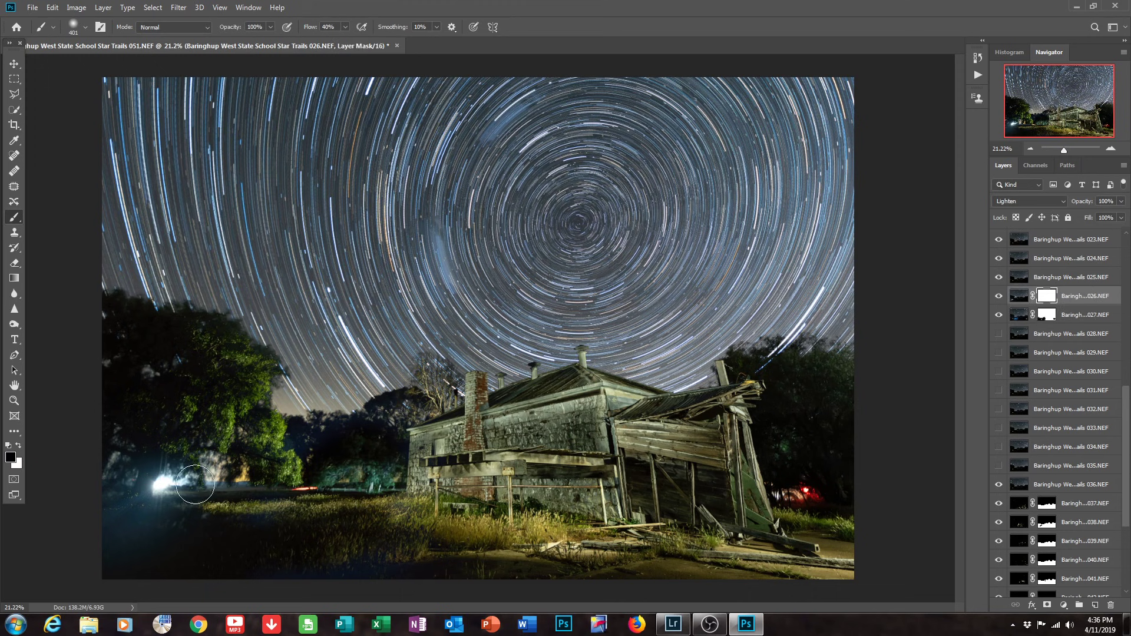
mouse_move(186, 484)
mouse_down()
mouse_move(151, 510)
mouse_move(157, 500)
mouse_move(113, 468)
mouse_move(159, 488)
mouse_move(166, 477)
mouse_move(175, 492)
mouse_move(359, 492)
mouse_move(152, 485)
mouse_move(118, 505)
mouse_move(171, 502)
mouse_move(165, 462)
mouse_move(147, 472)
mouse_up()
mouse_move(829, 501)
mouse_down()
mouse_move(807, 479)
mouse_move(802, 492)
mouse_up()
mouse_move(226, 459)
mouse_down()
mouse_move(227, 471)
mouse_move(127, 484)
mouse_move(146, 356)
mouse_move(171, 399)
mouse_move(142, 354)
mouse_move(192, 399)
mouse_move(137, 351)
mouse_move(189, 422)
mouse_move(141, 493)
mouse_move(335, 526)
mouse_move(355, 495)
mouse_move(341, 518)
mouse_move(429, 561)
mouse_move(235, 555)
mouse_move(152, 518)
mouse_move(161, 462)
mouse_move(422, 475)
mouse_move(349, 481)
mouse_up()
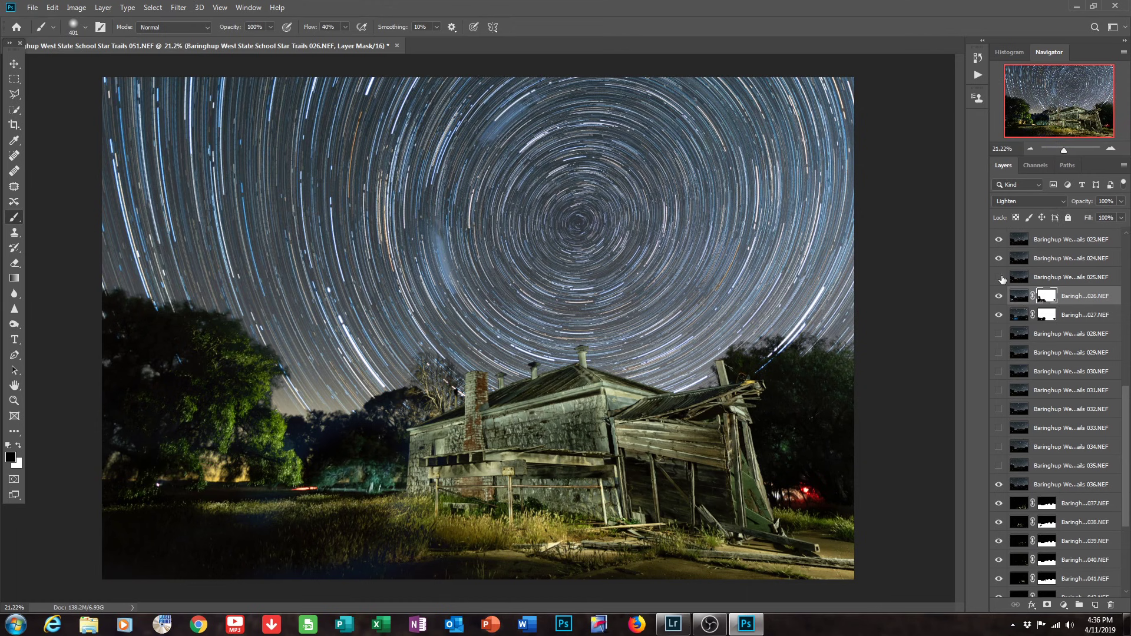
Hide layers 004 to 025 and paint black on layer 003's mask over the orange light streak left of the building.
click(999, 240)
scroll(1000, 251, up, 7)
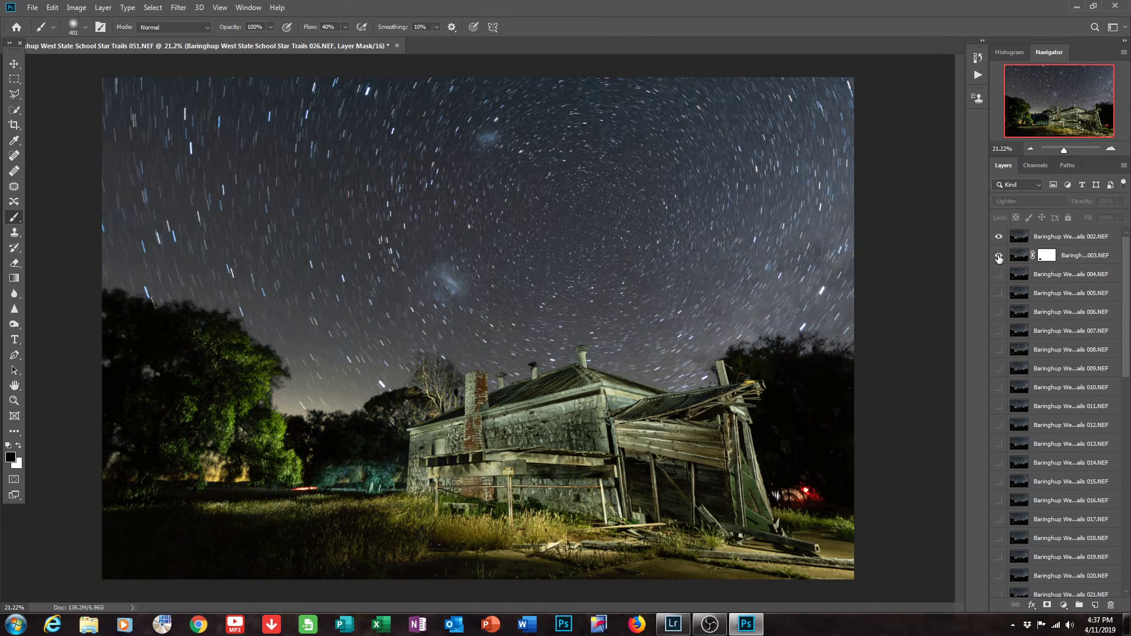
click(999, 258)
click(1046, 256)
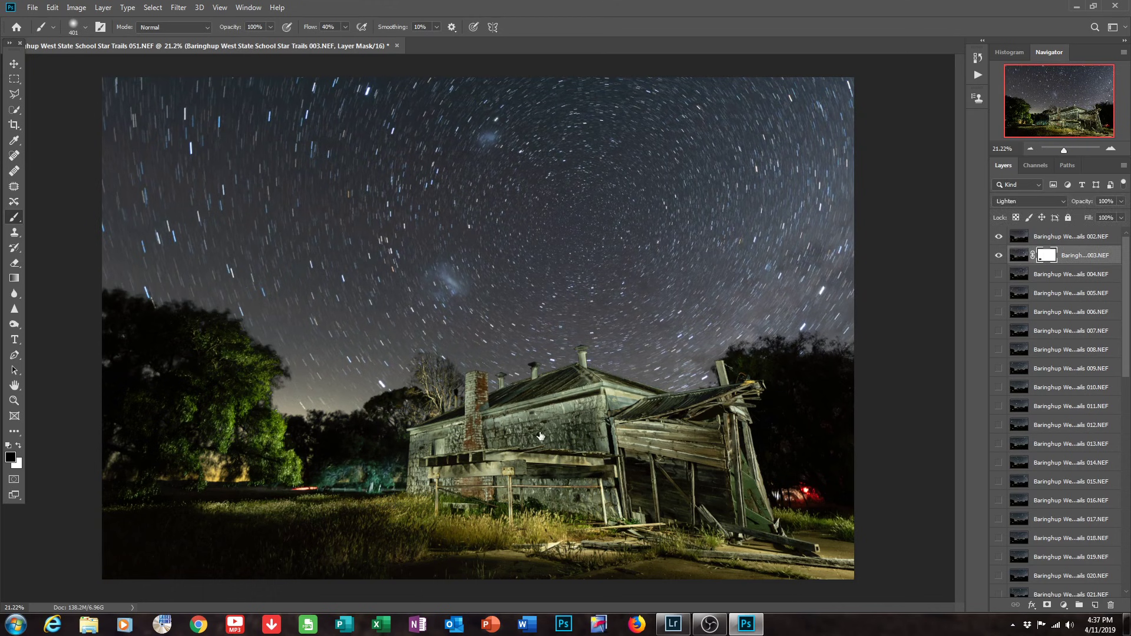
mouse_move(328, 486)
mouse_down()
mouse_move(297, 486)
mouse_move(397, 488)
mouse_move(330, 485)
mouse_move(366, 476)
mouse_move(385, 491)
mouse_move(108, 485)
mouse_move(330, 509)
mouse_up()
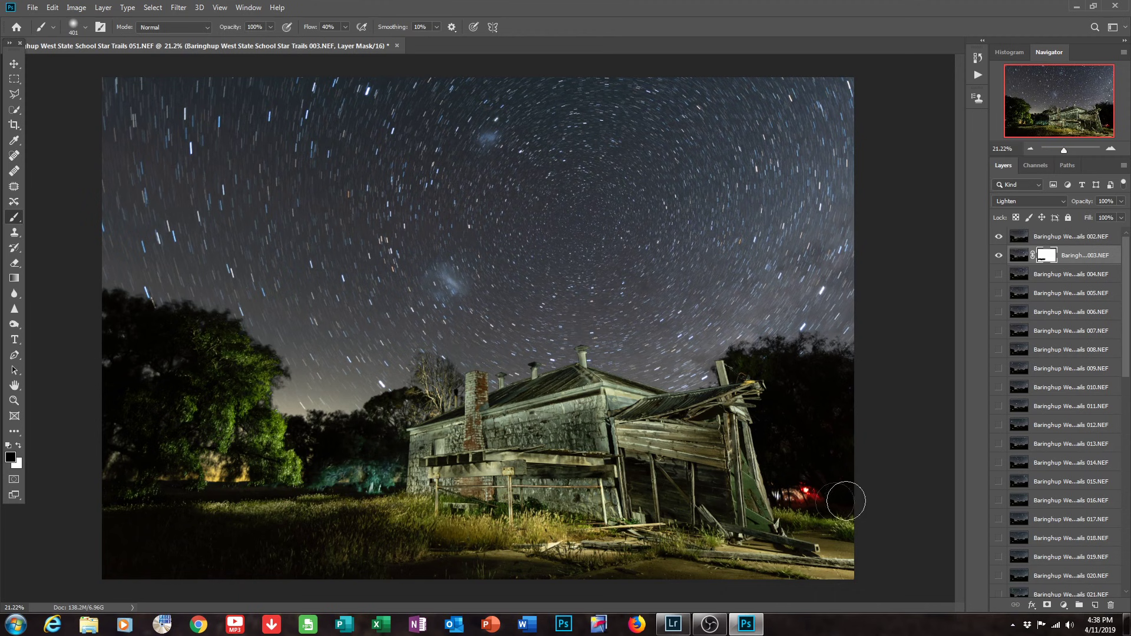
Add a mask to layer 002 and paint out the red light right of the building and the teal glow on its left.
click(1000, 237)
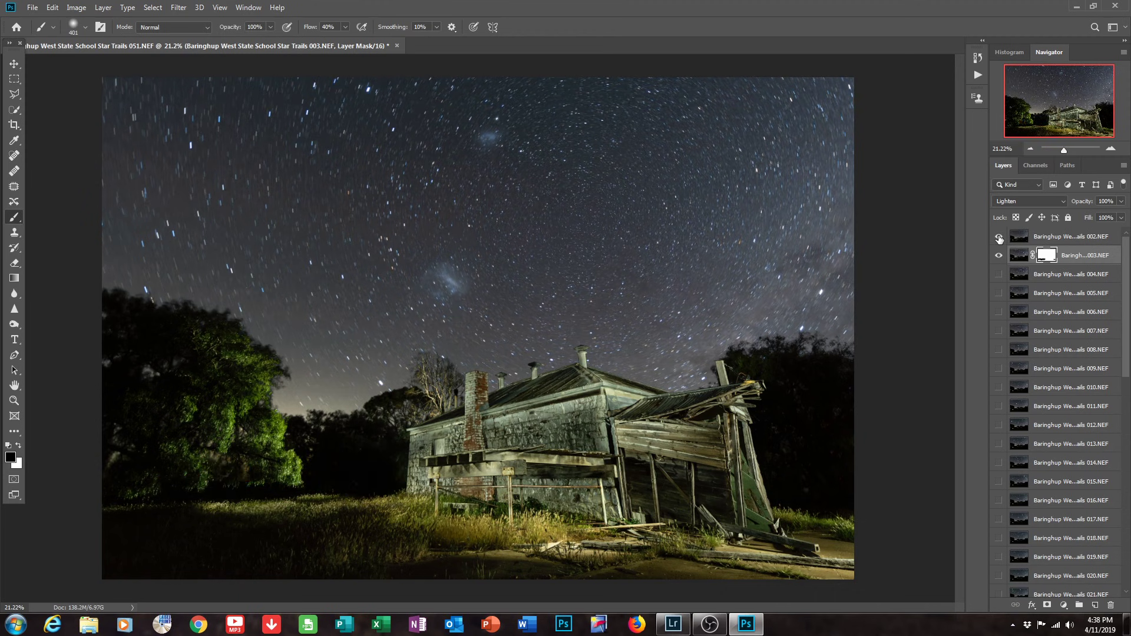
click(1000, 237)
click(1000, 237)
click(1000, 237)
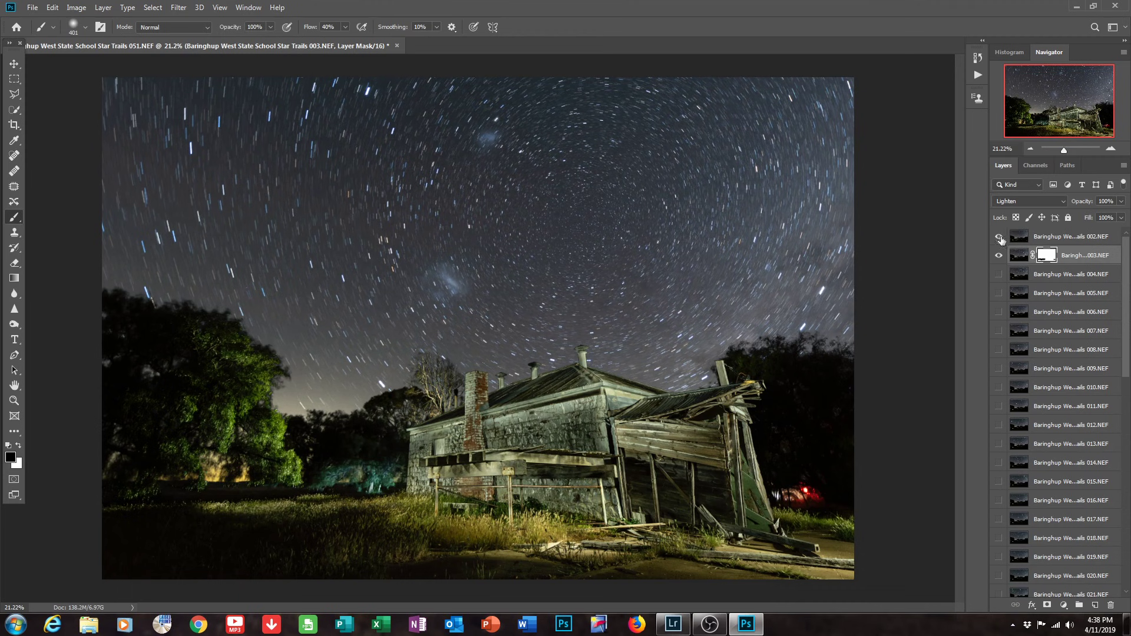
click(1020, 242)
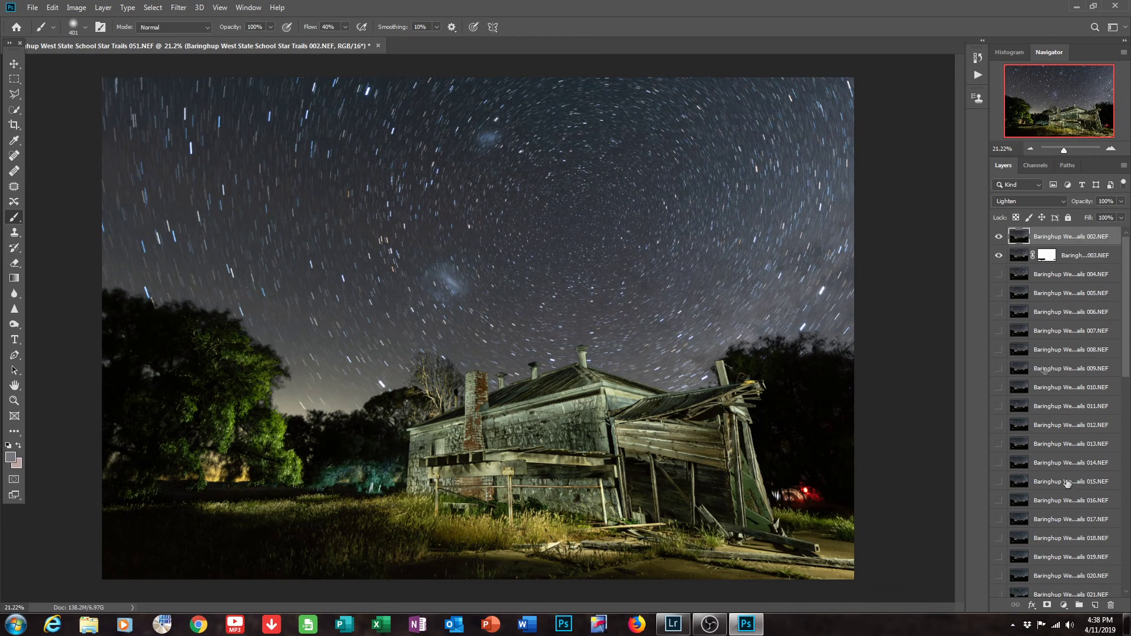
click(1048, 606)
key(d)
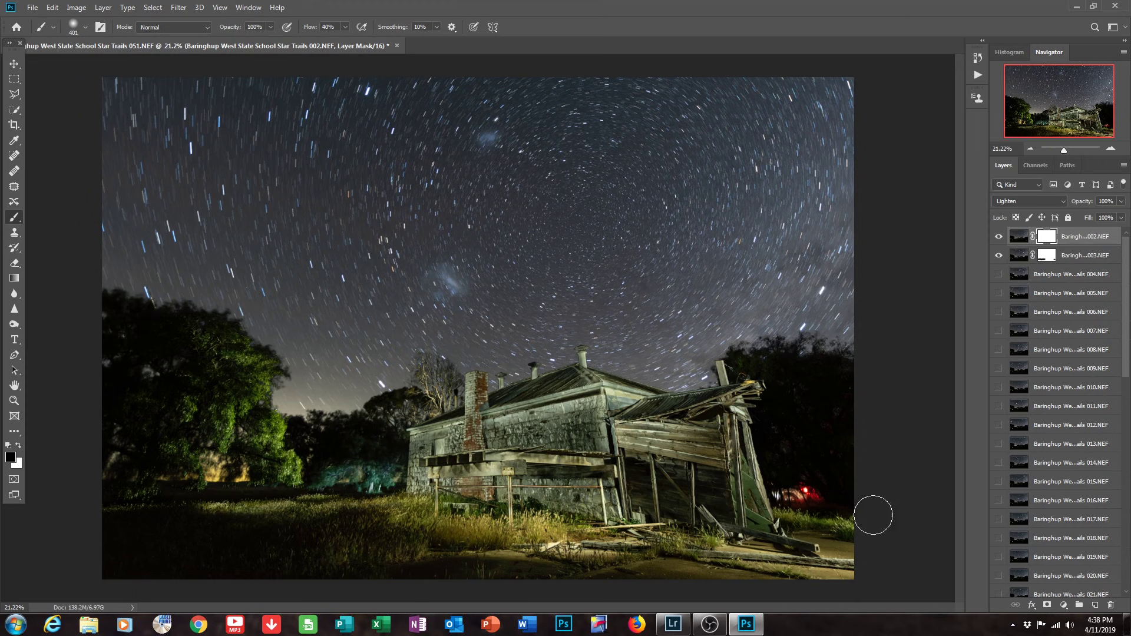
drag(819, 496, 783, 485)
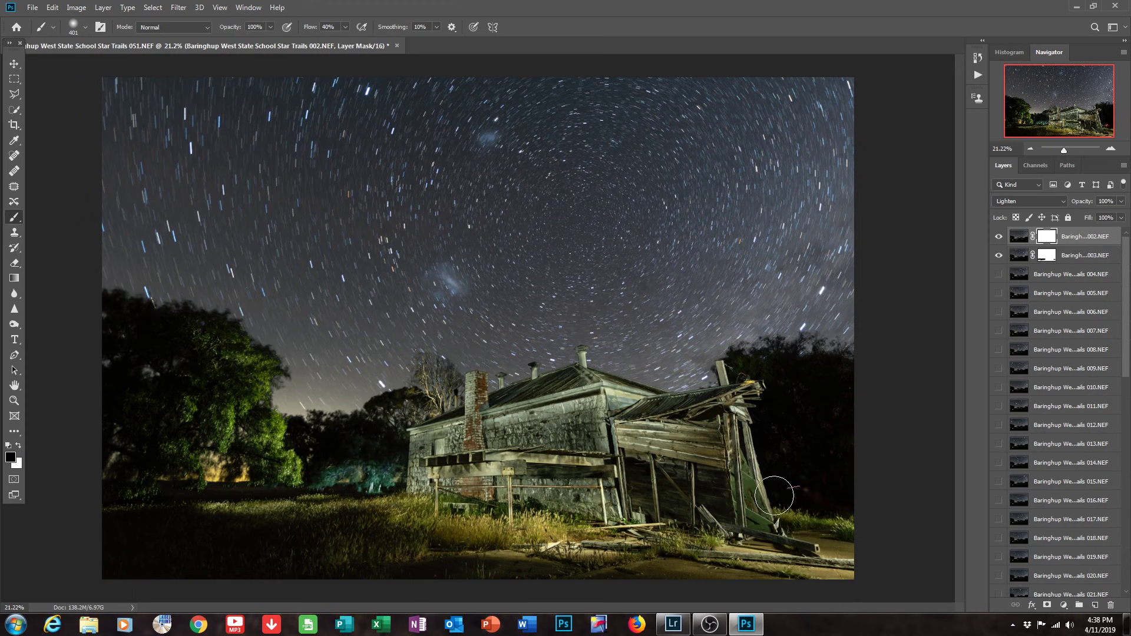
mouse_move(393, 468)
mouse_down()
mouse_move(323, 484)
mouse_move(395, 483)
mouse_move(100, 485)
mouse_move(413, 476)
mouse_move(195, 496)
mouse_move(401, 475)
mouse_move(109, 487)
mouse_move(386, 480)
mouse_move(367, 486)
mouse_up()
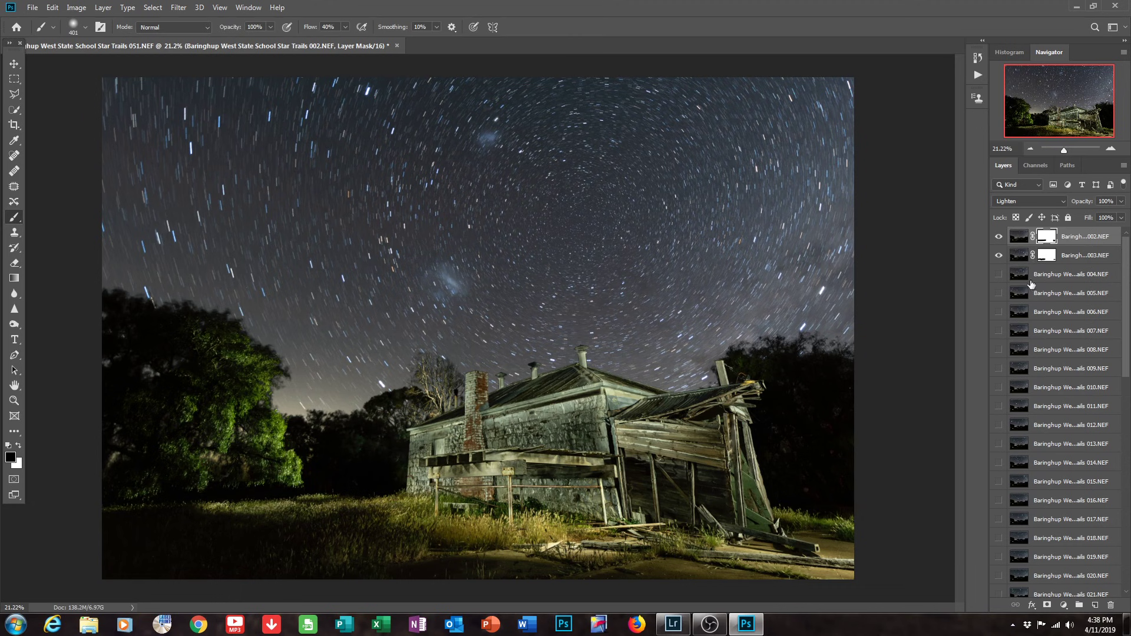
Make star-trail layers 004 to 036 visible again.
drag(999, 275, 998, 587)
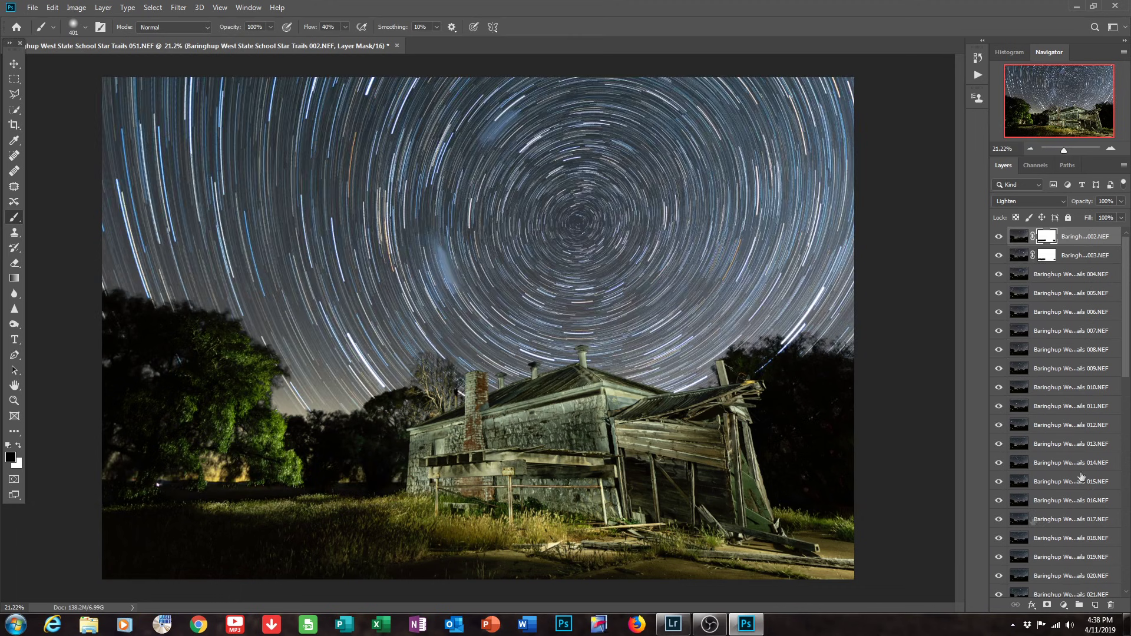
scroll(1120, 360, down, 5)
drag(999, 322, 1000, 584)
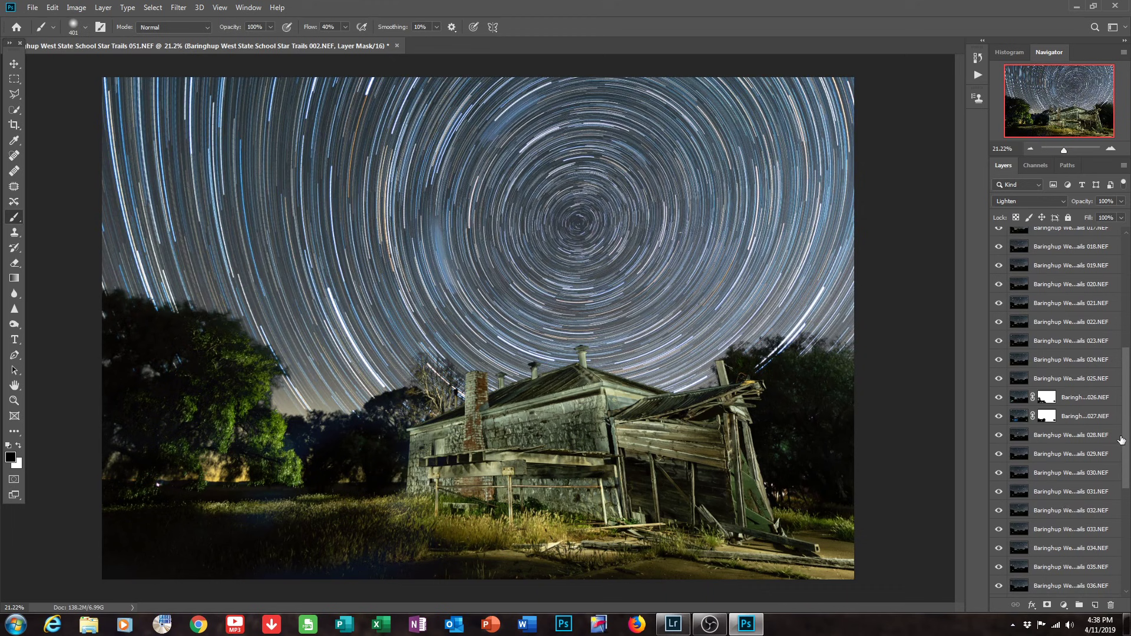
Compare light-painted layers 037, 038, 039 and 040 on and off to judge what each adds to the foreground.
drag(1126, 441, 1126, 502)
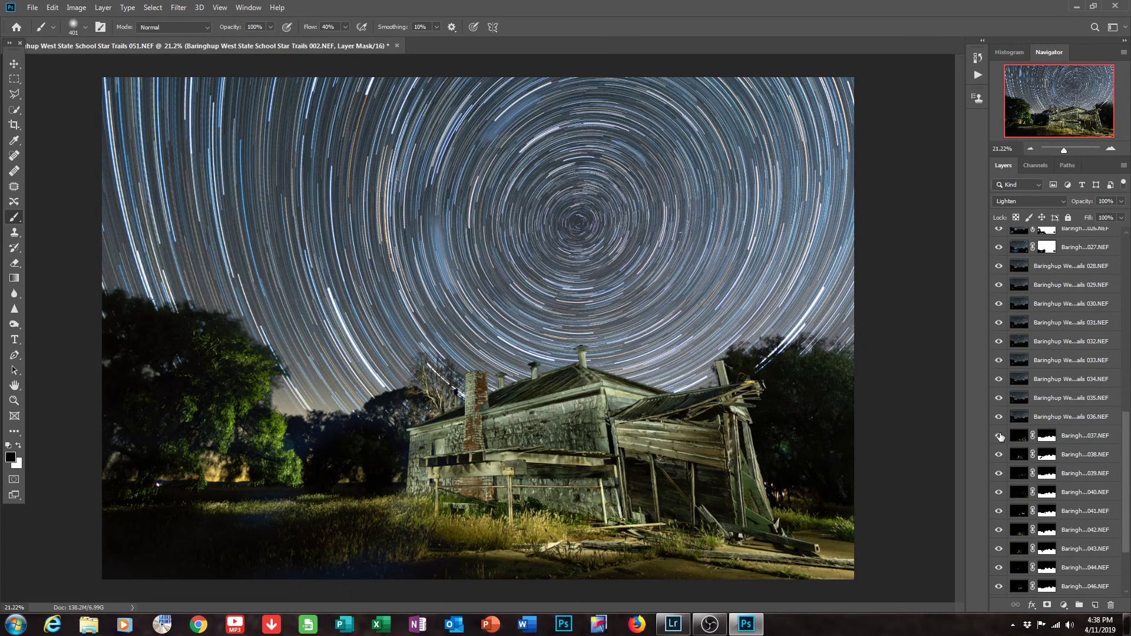
click(1000, 436)
click(1000, 436)
click(1000, 455)
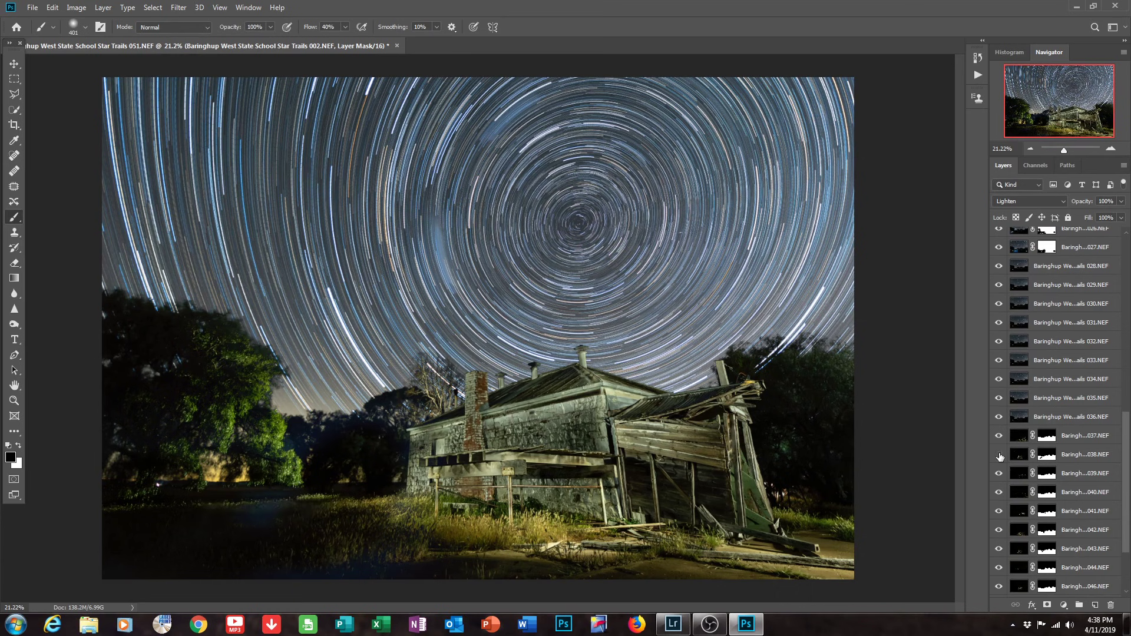
click(1000, 455)
click(1000, 455)
click(1000, 455)
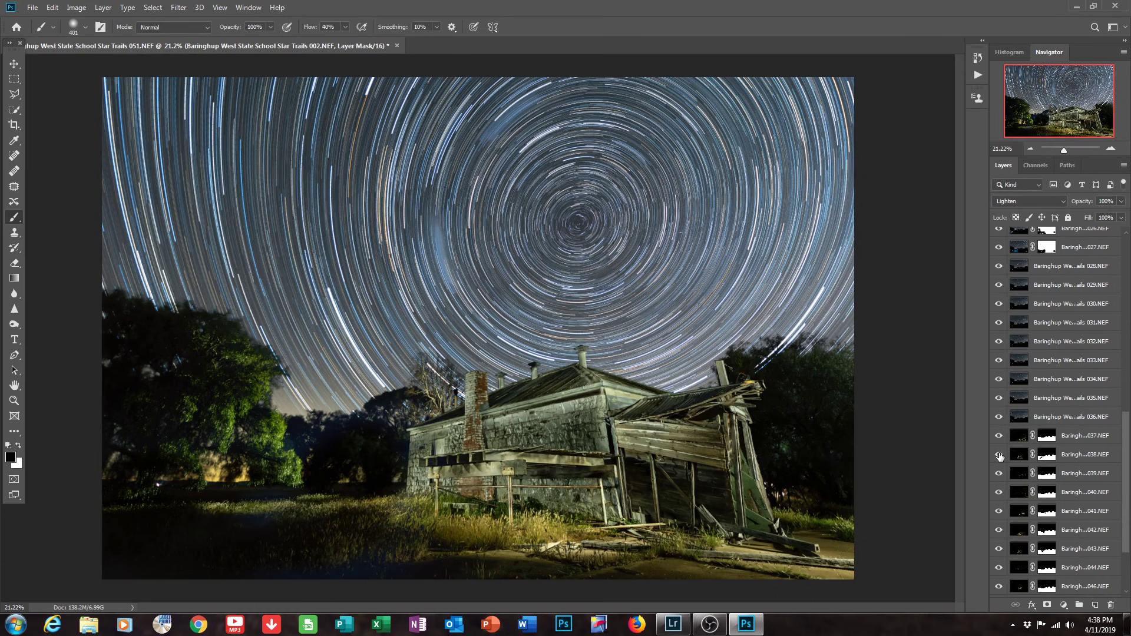
click(1000, 454)
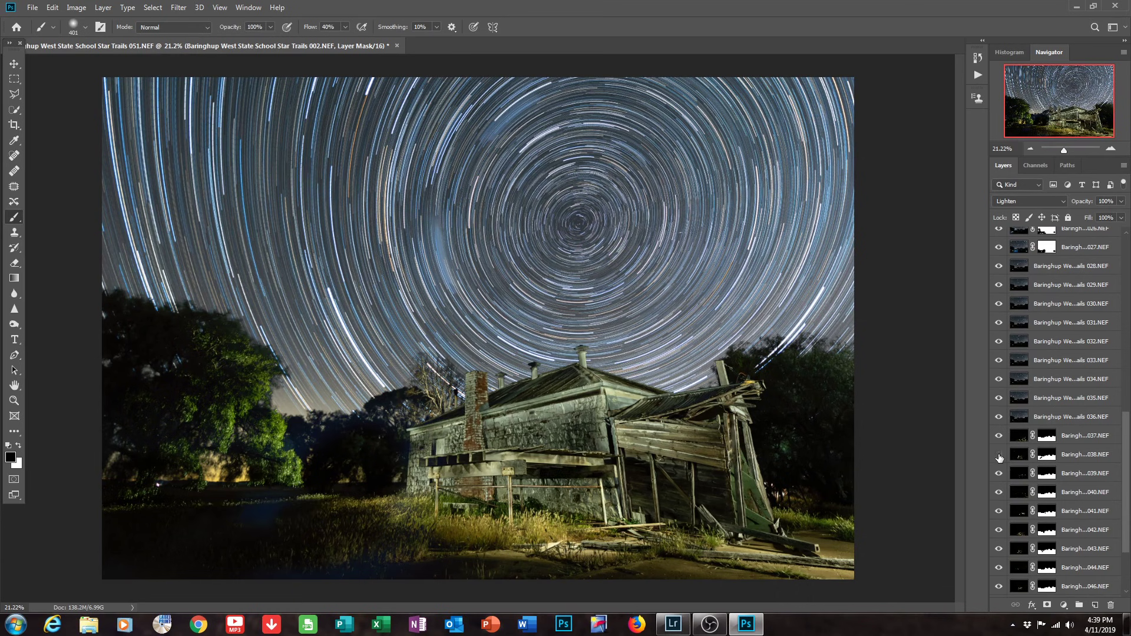
click(1000, 455)
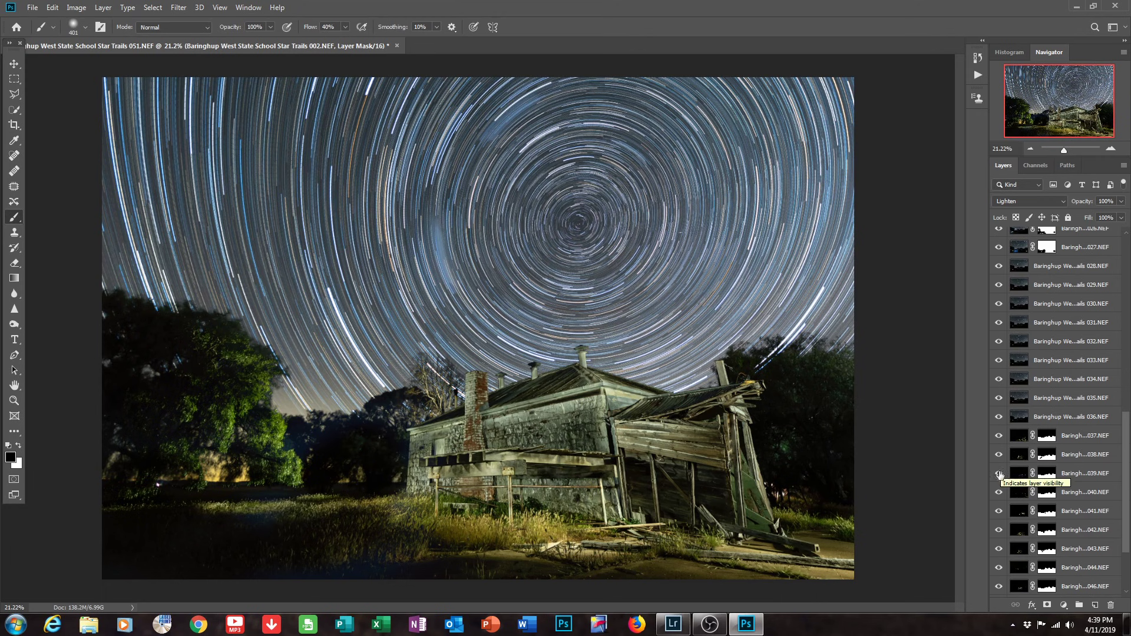
click(1000, 475)
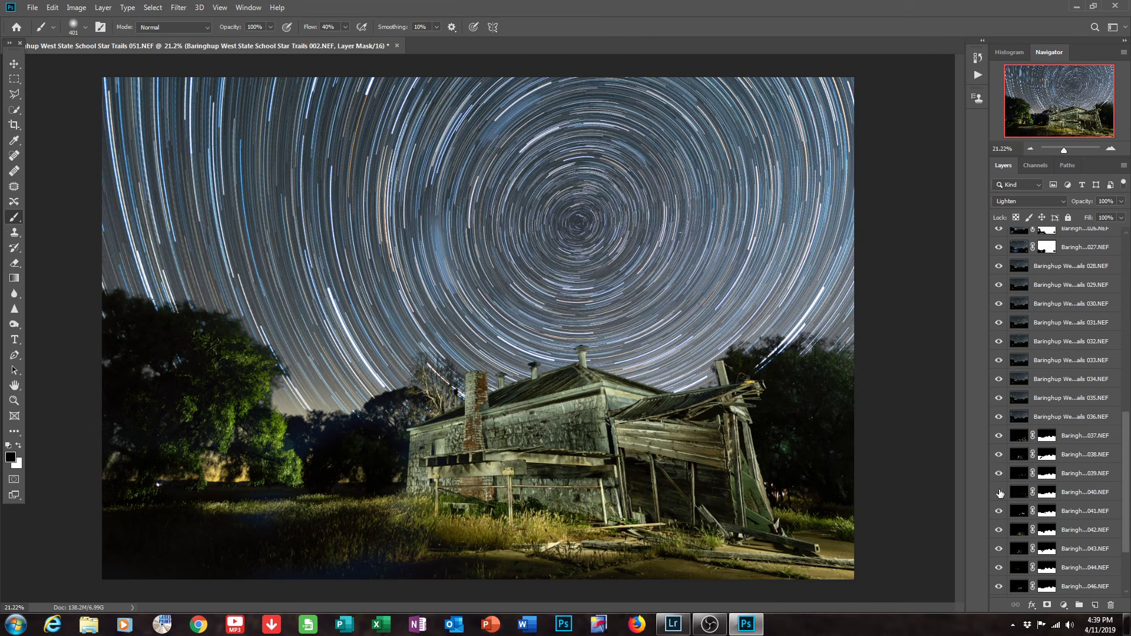
click(1000, 493)
click(1000, 493)
Enlarge the soft round brush to 2520 px with layer 040's mask active.
click(86, 28)
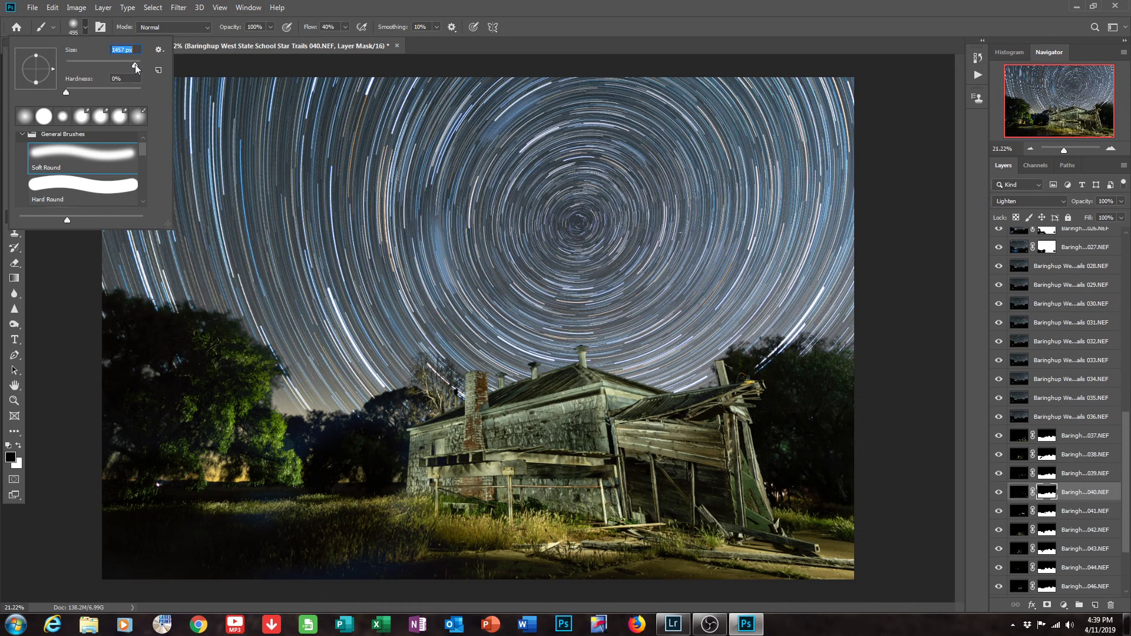
drag(136, 64, 138, 65)
drag(1064, 151, 1062, 152)
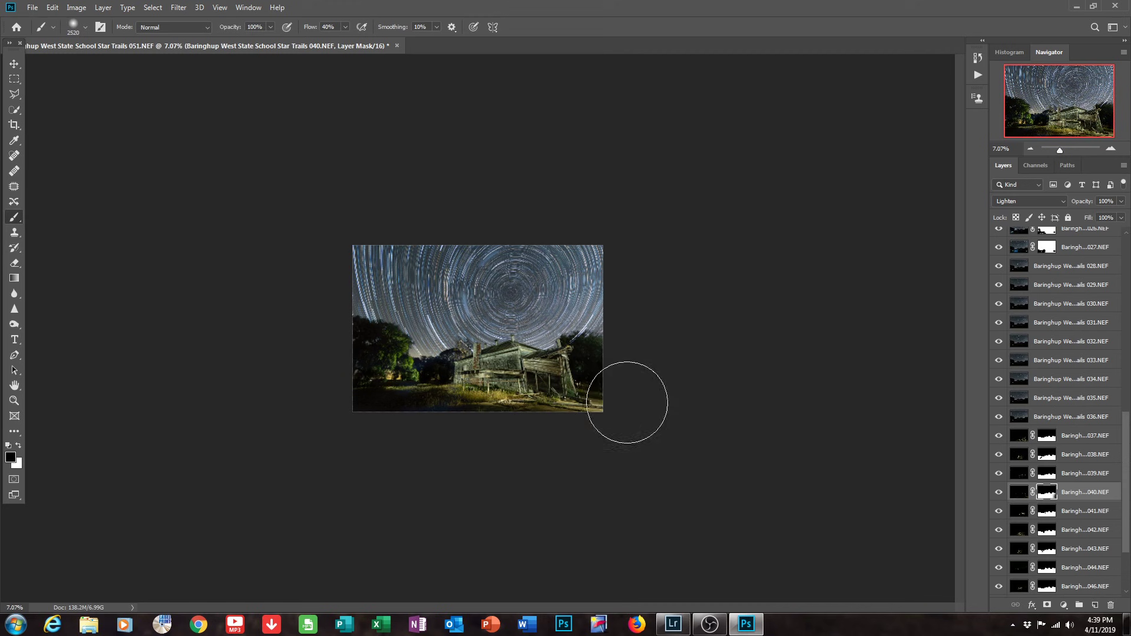
drag(1060, 149, 1064, 150)
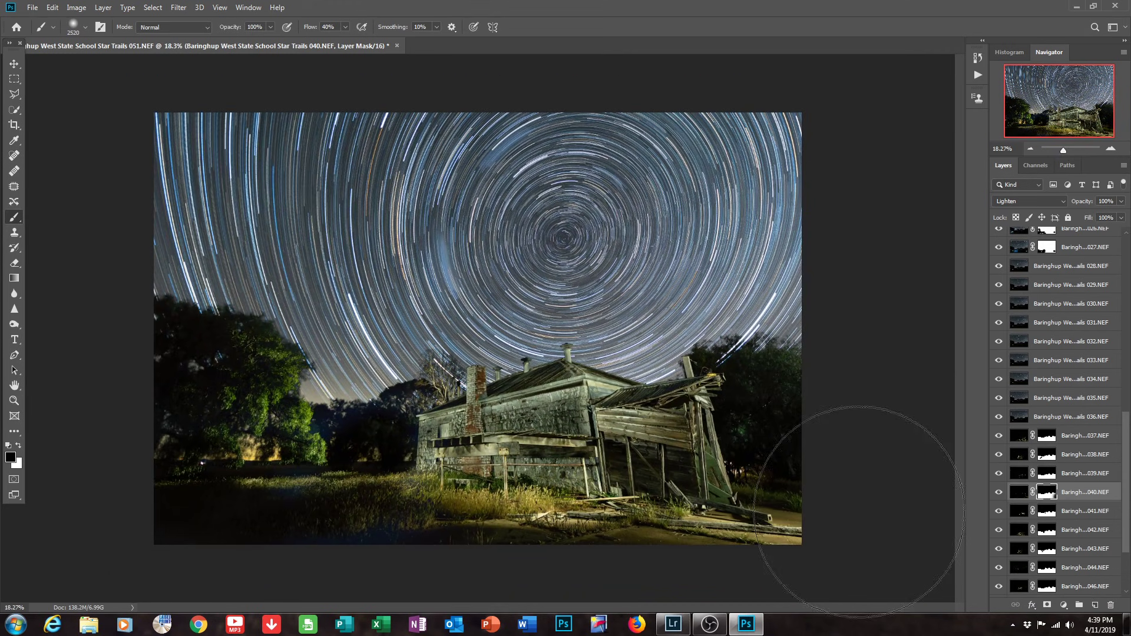
Compare layers 041 and 042 on and off, and leave layer 043 hidden after checking its effect.
click(999, 512)
click(998, 512)
click(1000, 531)
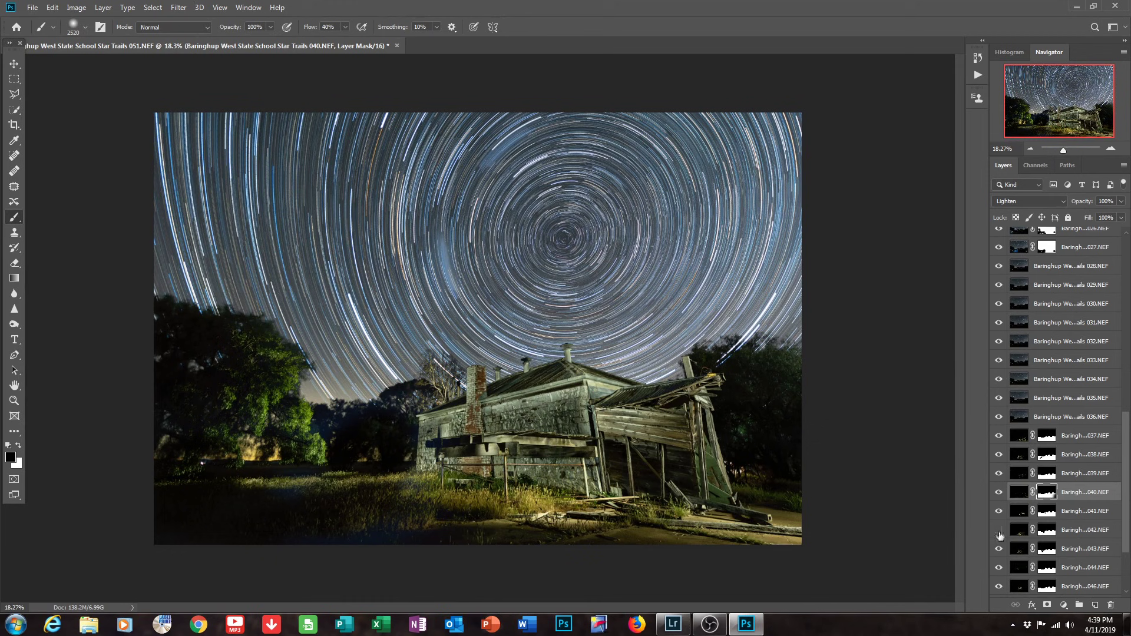
click(1000, 548)
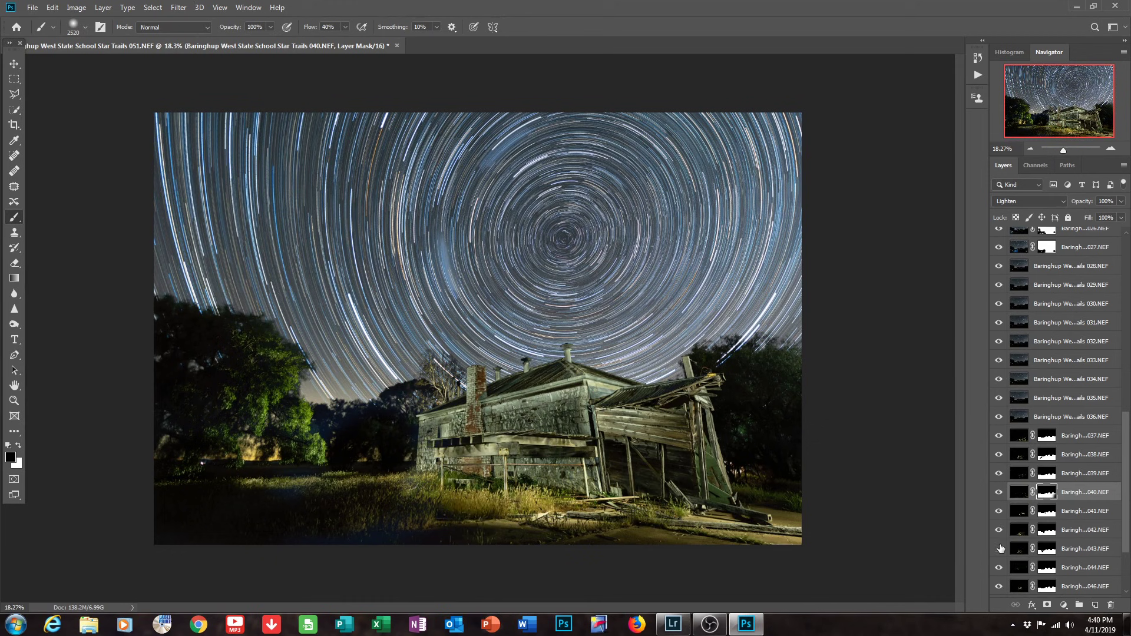
click(1000, 549)
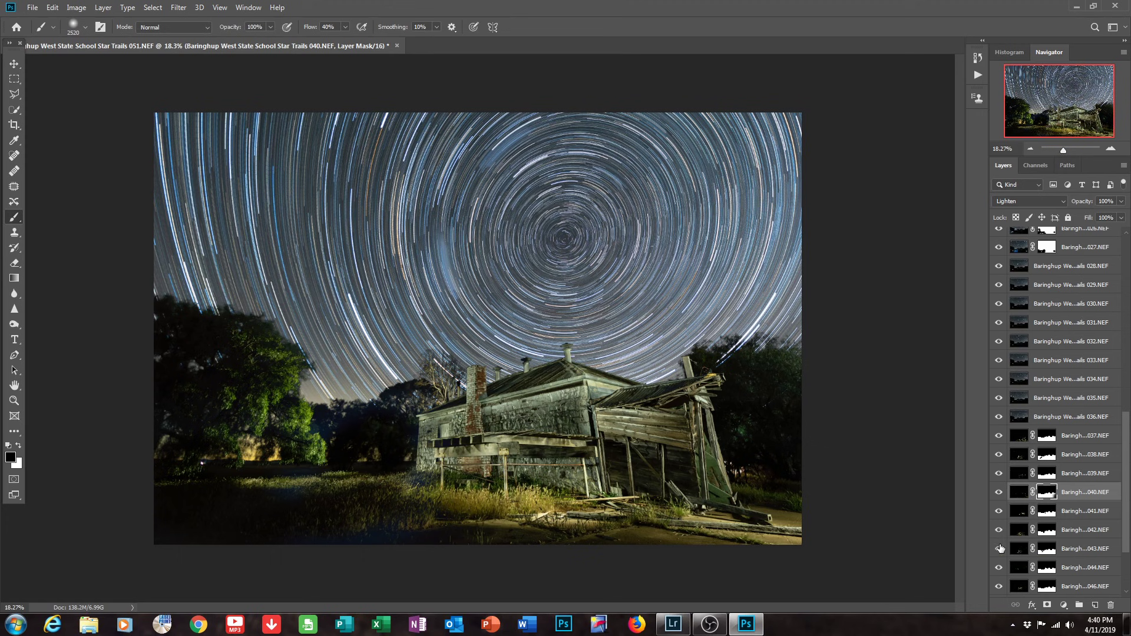
click(1000, 549)
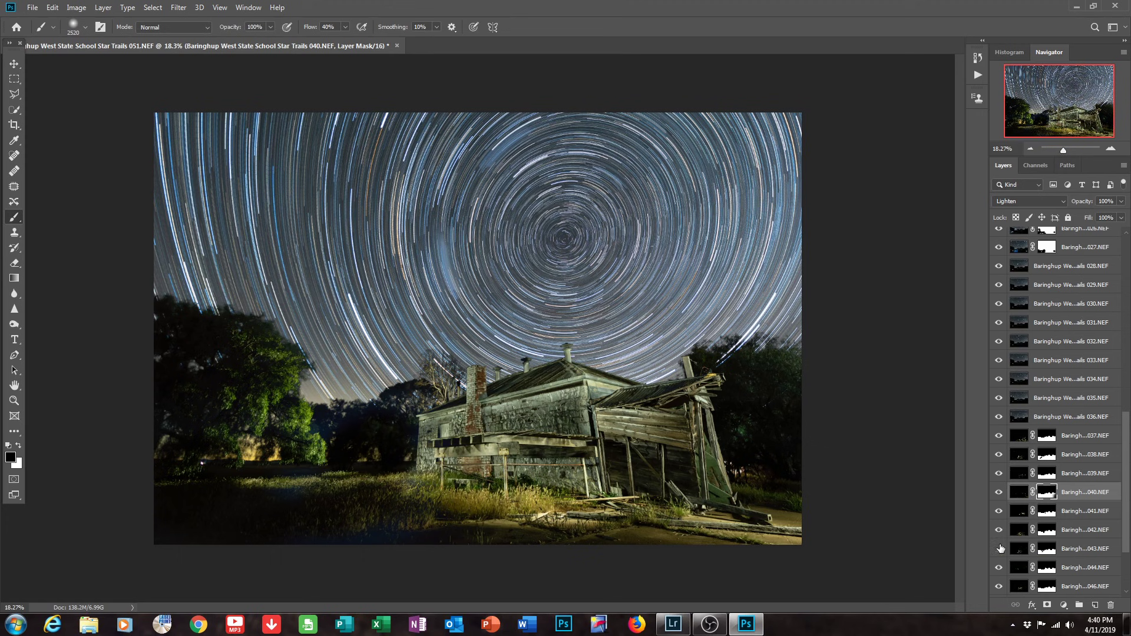
click(1000, 549)
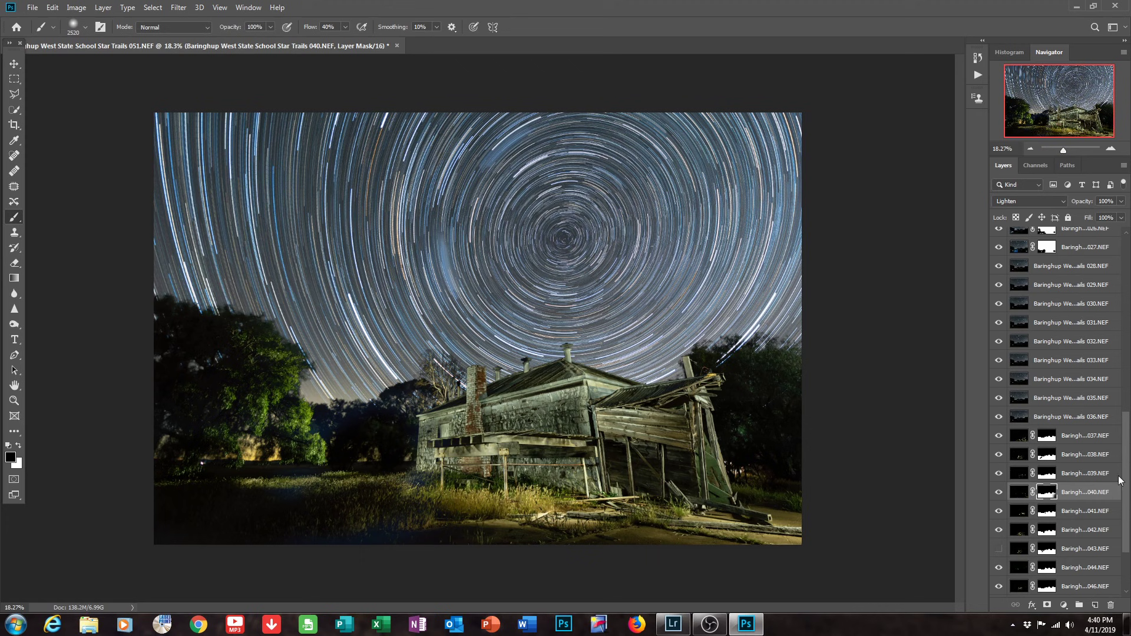
Hide layer 044, compare layers 046 and 047 on and off, and activate layer 047's mask.
scroll(1113, 480, down, 3)
click(1000, 476)
click(1000, 494)
click(1000, 494)
click(1000, 514)
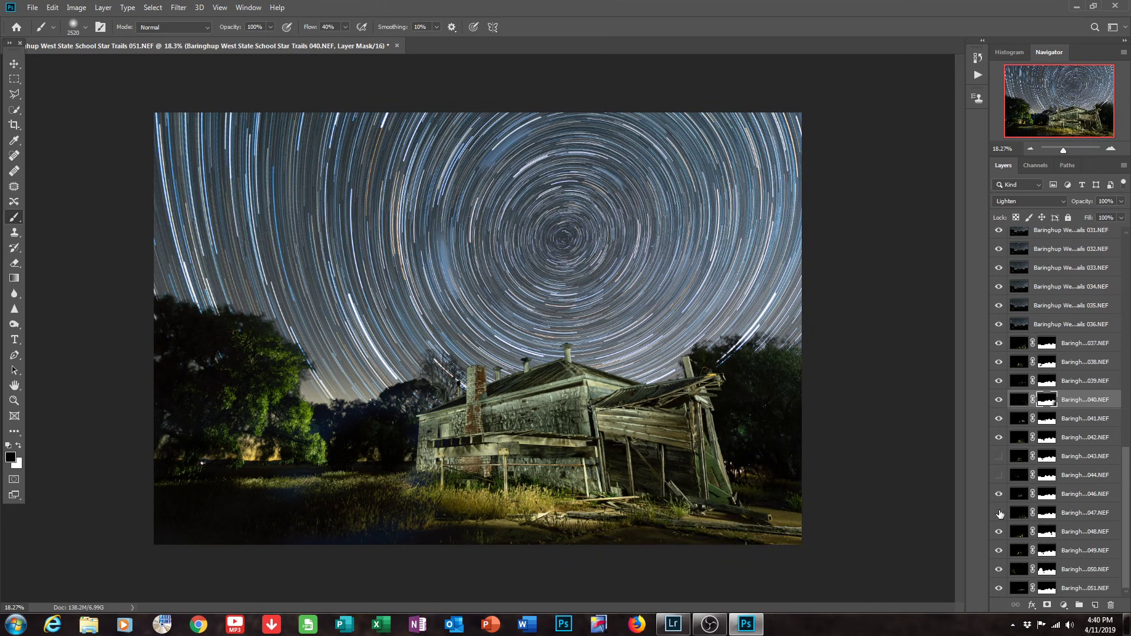
click(1000, 514)
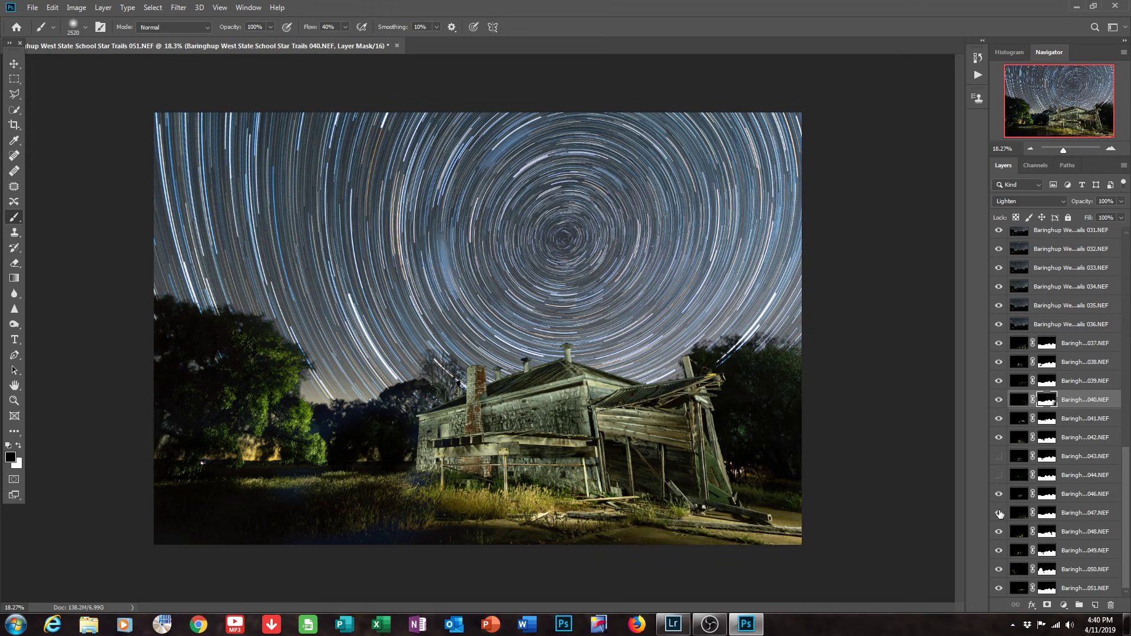
click(1045, 515)
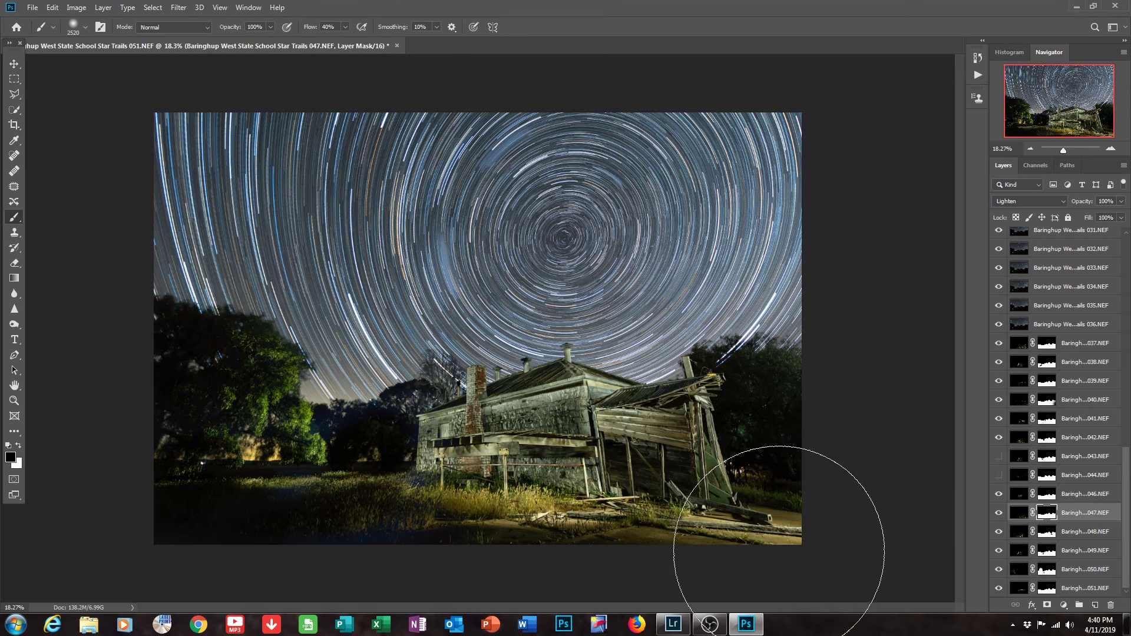
Compare layer 048 on and off, then reduce the soft round brush to about 445 px with layer 048's mask active.
click(999, 532)
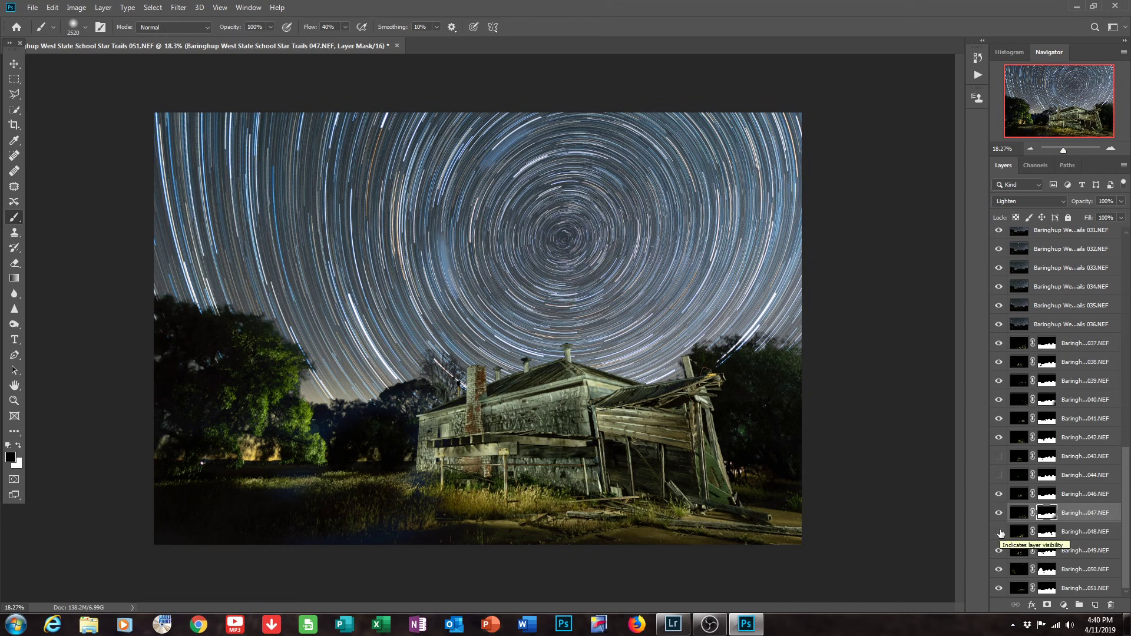
click(999, 532)
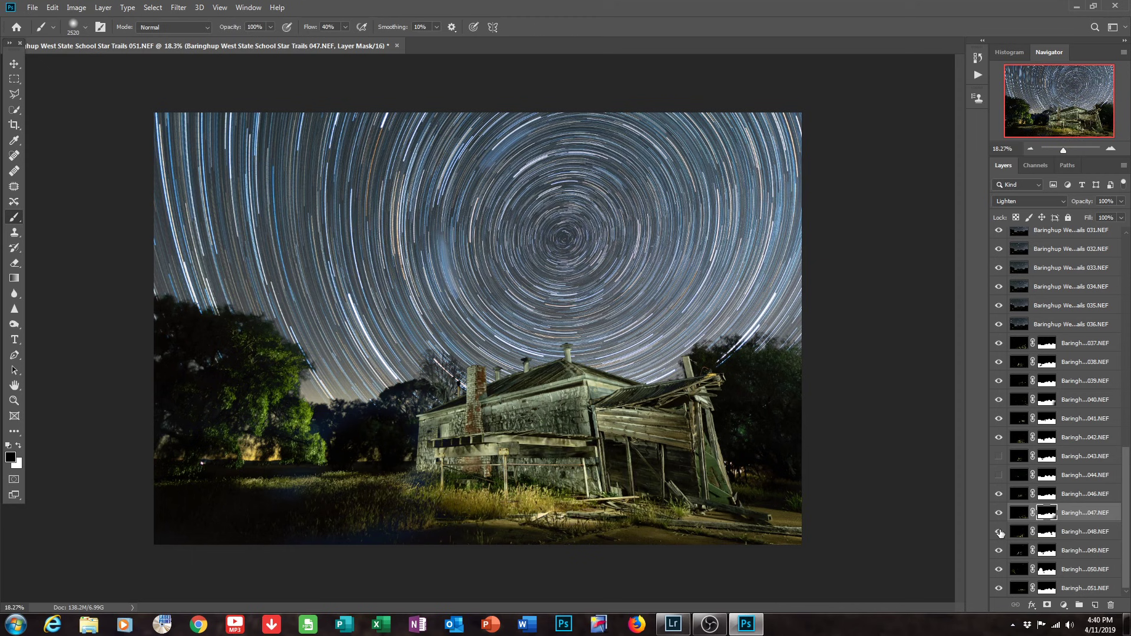
click(1047, 532)
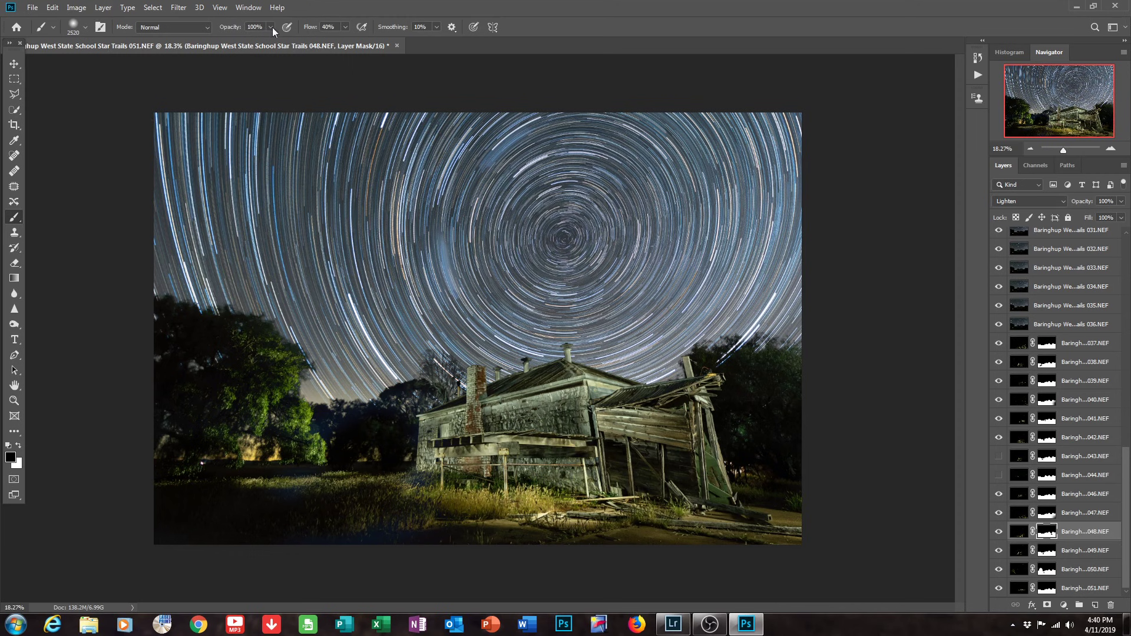
click(85, 28)
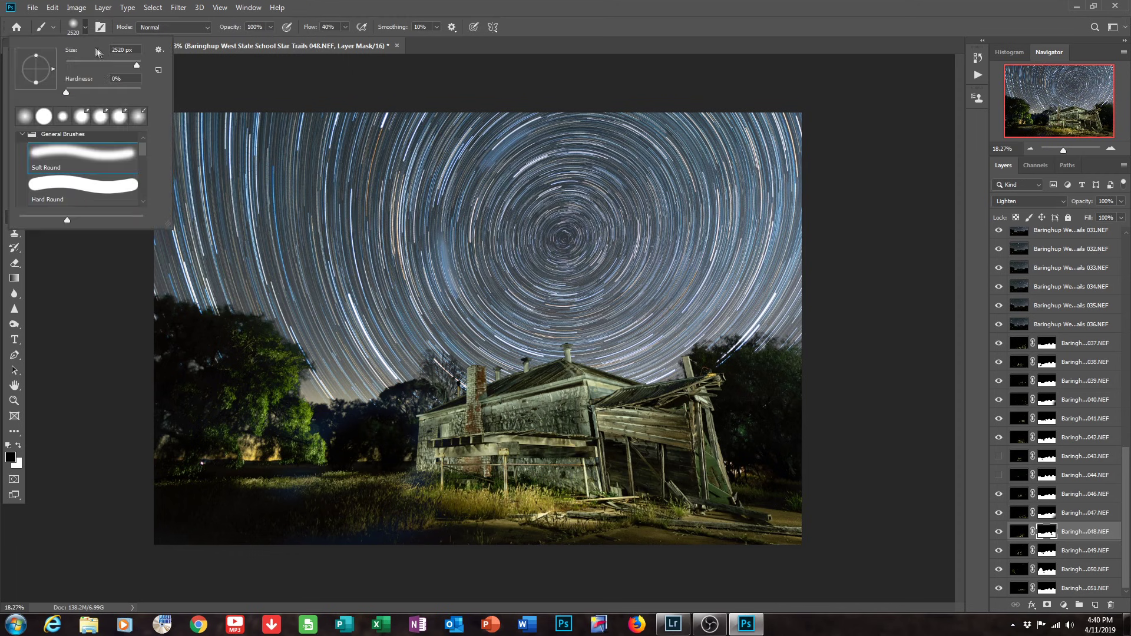
click(132, 66)
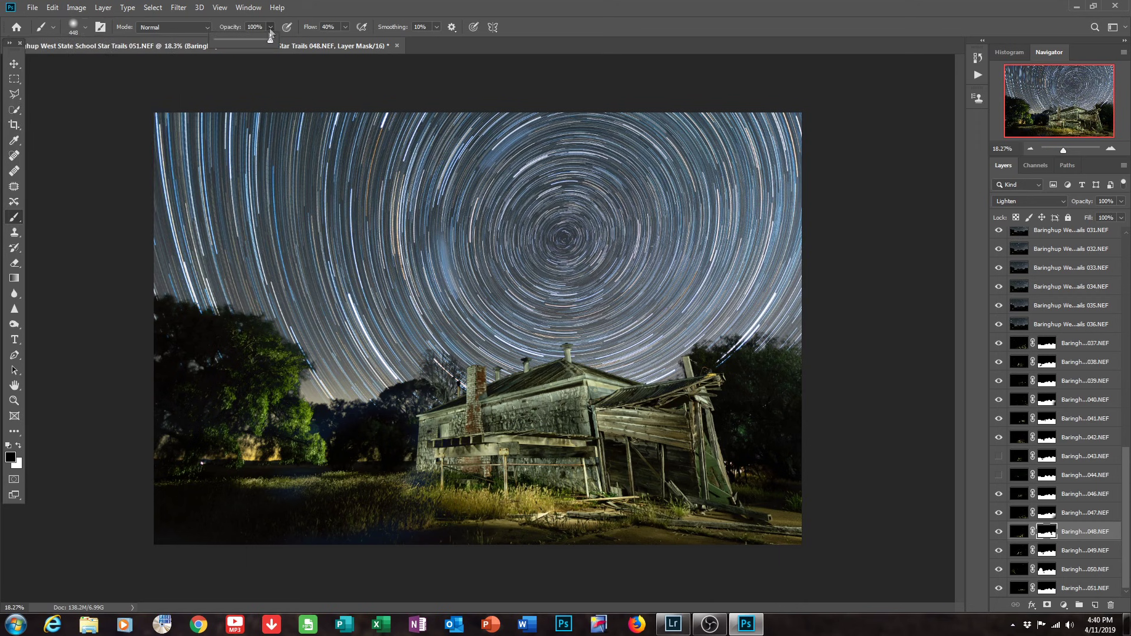
Paint black on layer 027's mask over the blue haze in the grass with a 511 px soft round brush at 100% opacity.
mouse_move(1064, 151)
mouse_down()
mouse_move(1044, 130)
mouse_move(1085, 146)
mouse_up()
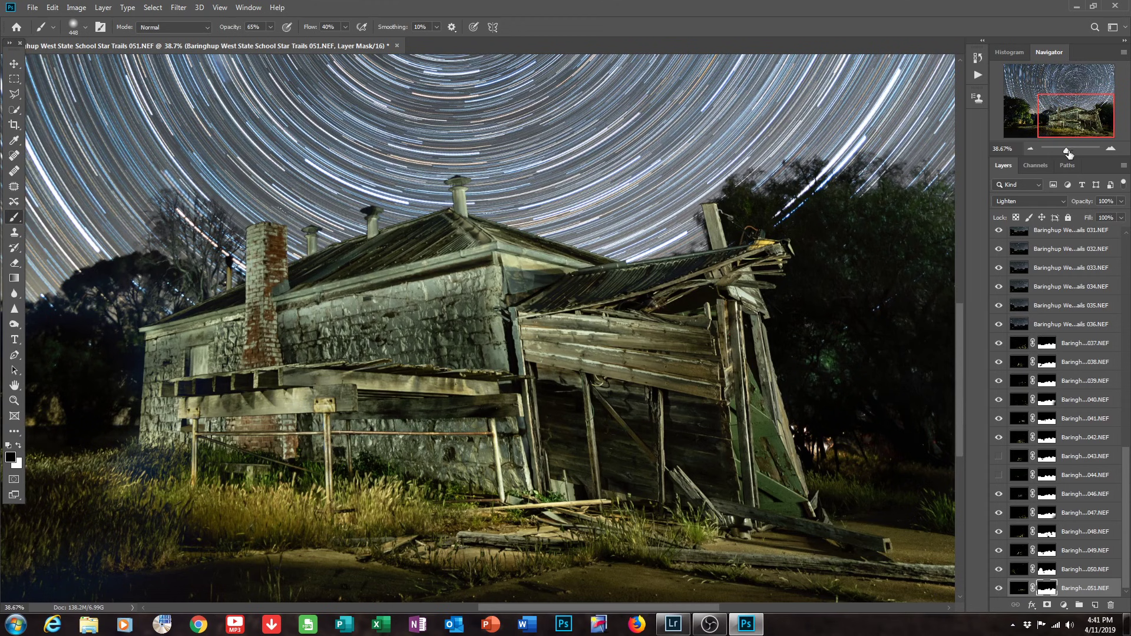
scroll(1067, 152, up, 6)
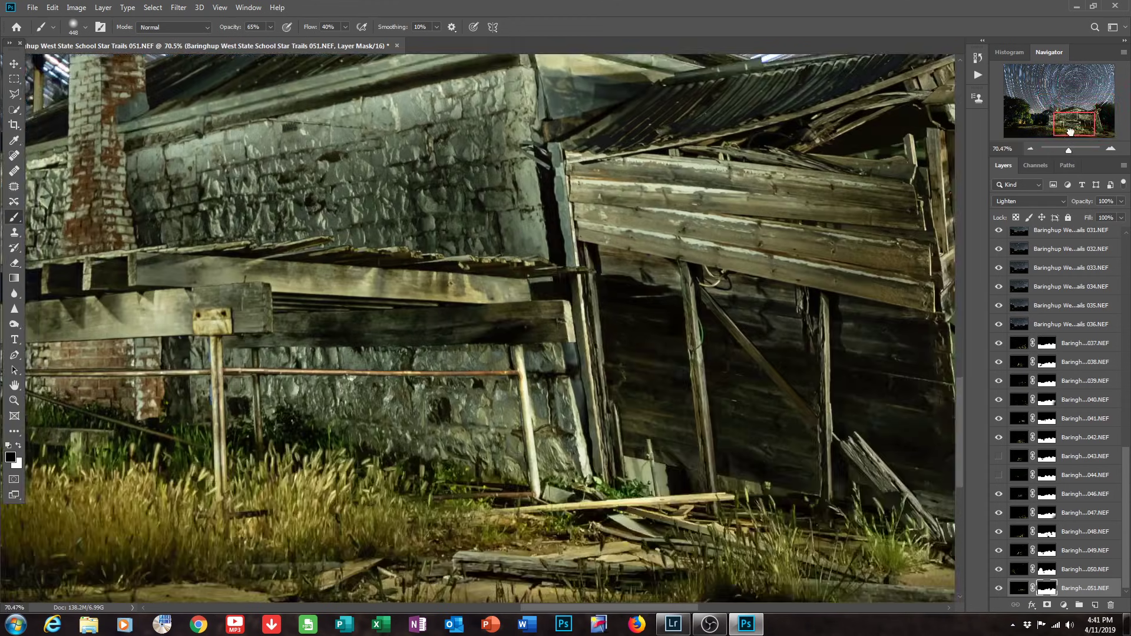
scroll(1066, 147, down, 4)
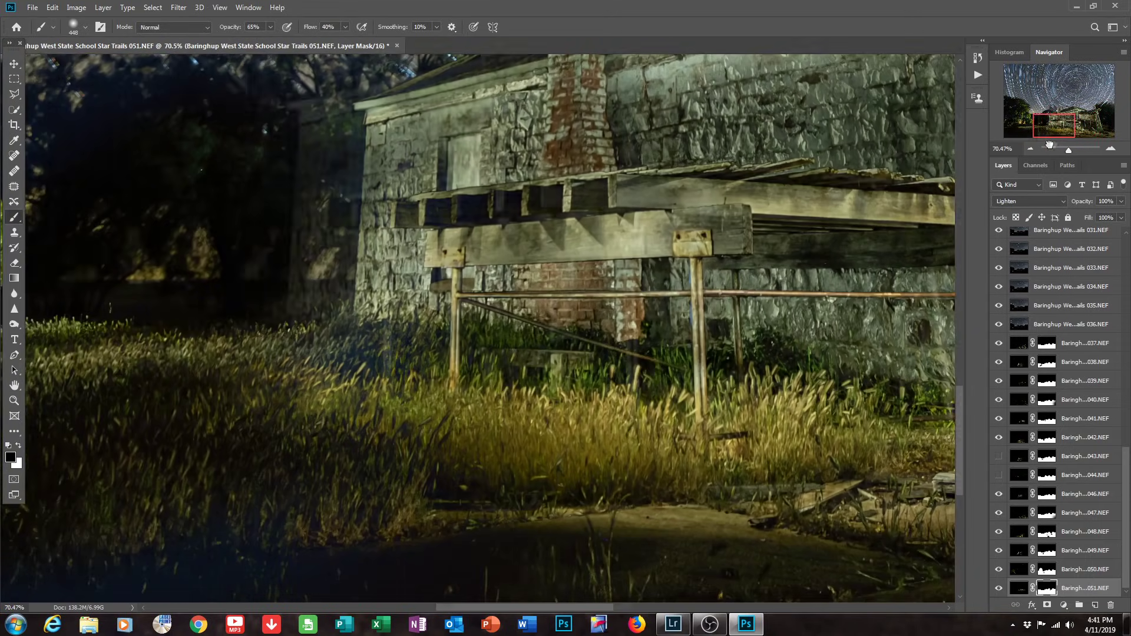
scroll(1067, 147, up, 4)
mouse_move(1066, 145)
mouse_down()
mouse_move(1087, 144)
mouse_move(1084, 122)
mouse_move(1035, 126)
mouse_up()
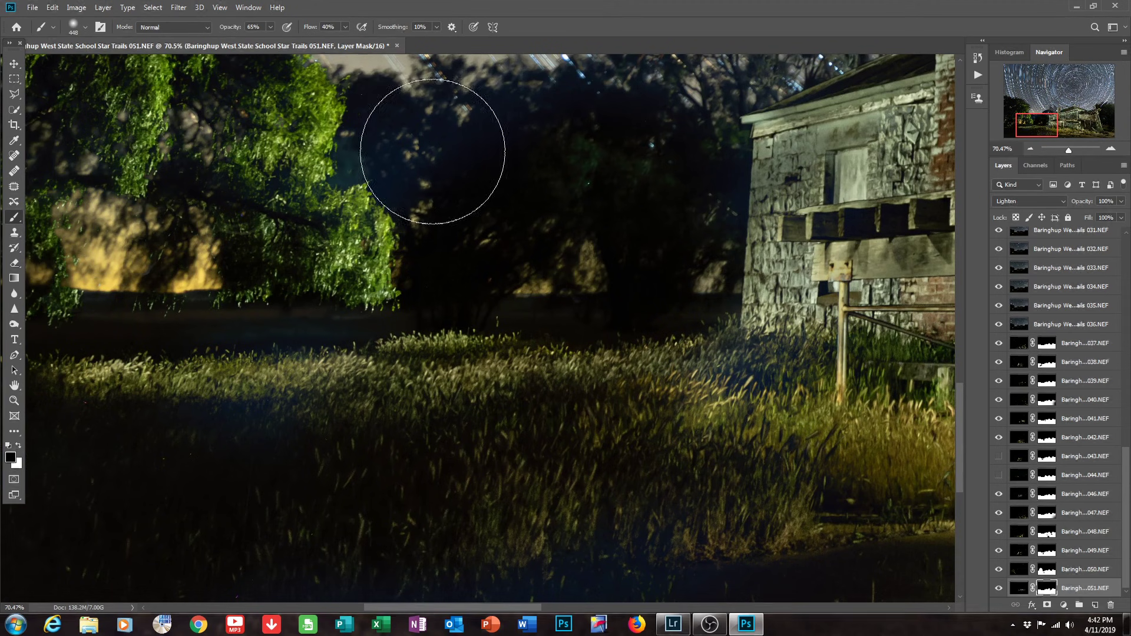
scroll(1125, 474, up, 2)
scroll(1126, 475, up, 5)
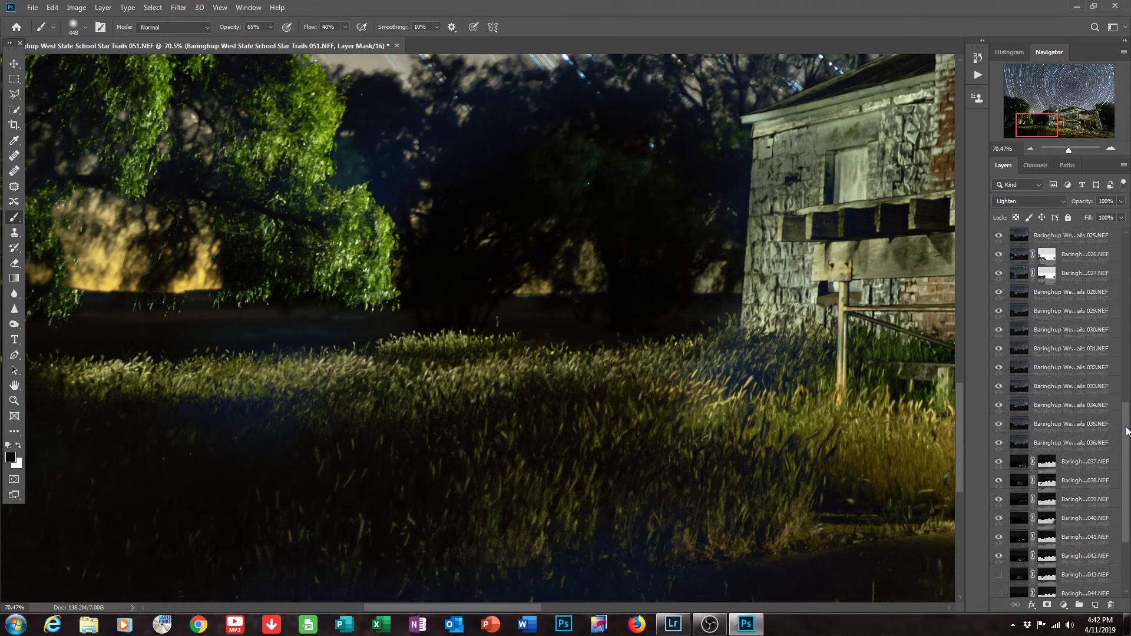
click(1048, 296)
key(0)
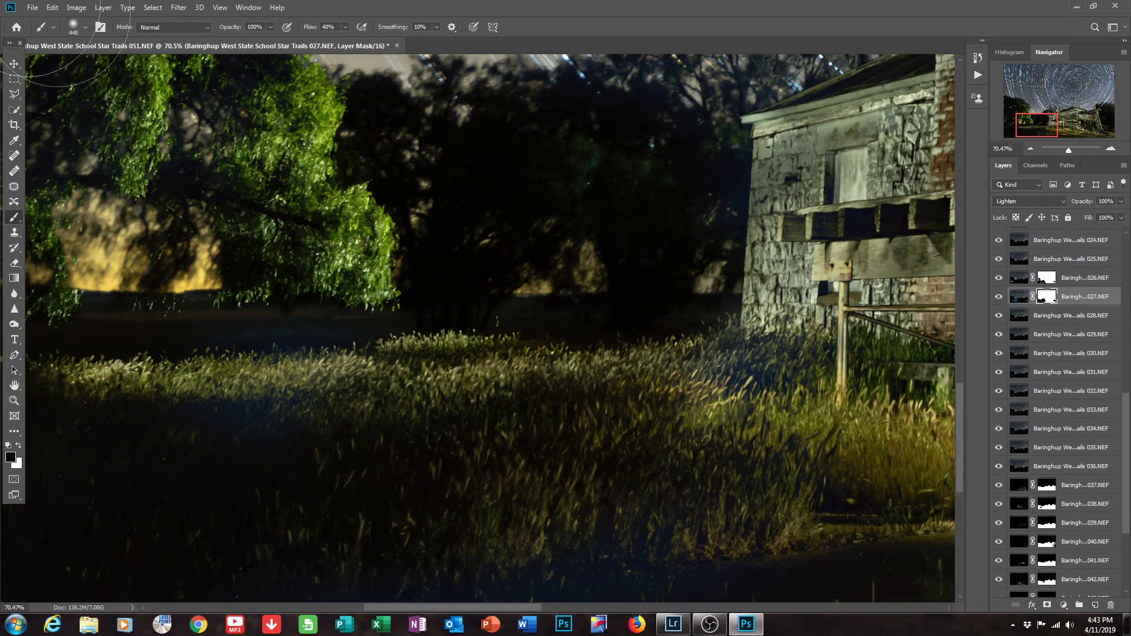
click(85, 27)
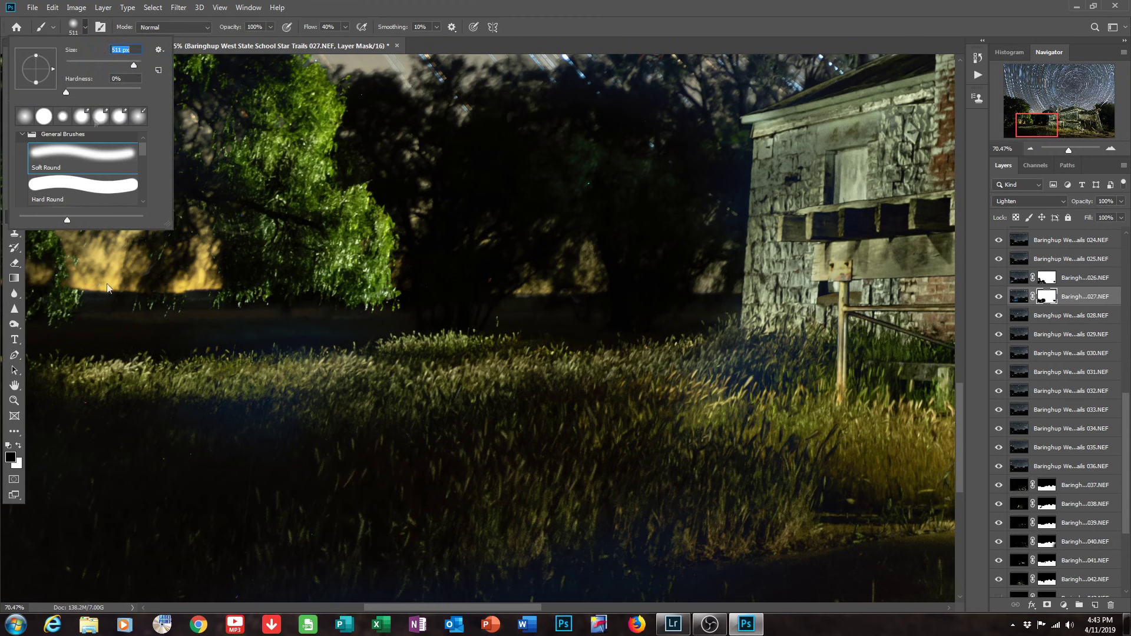
key(Return)
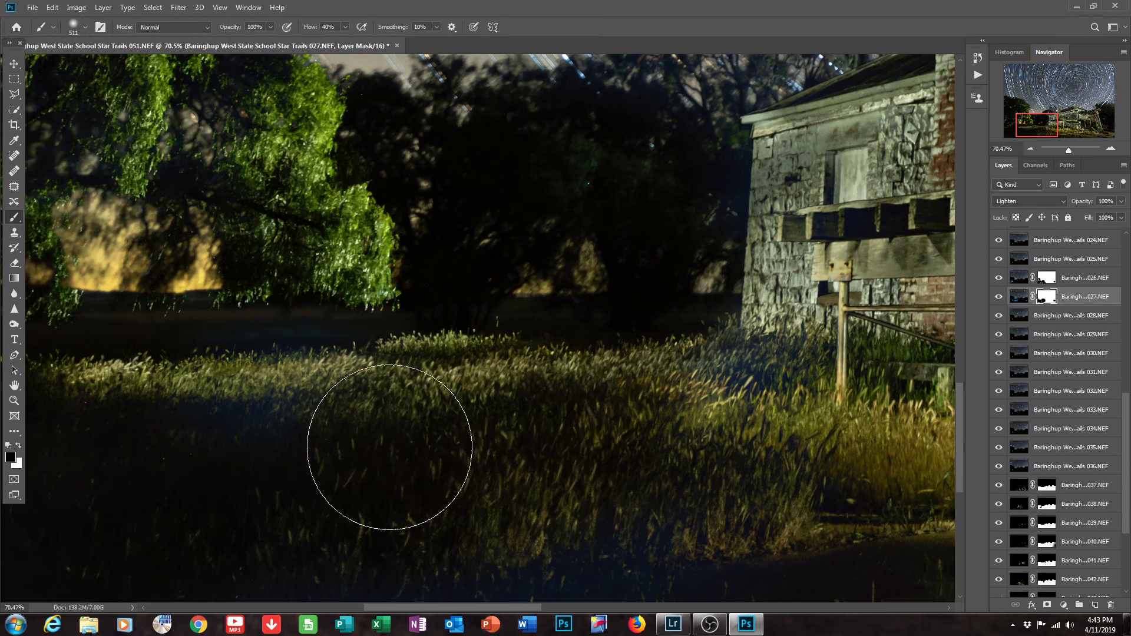
mouse_move(238, 436)
mouse_down()
mouse_move(513, 316)
mouse_move(299, 299)
mouse_move(395, 362)
mouse_move(525, 348)
mouse_move(678, 391)
mouse_move(720, 362)
mouse_move(690, 291)
mouse_move(556, 442)
mouse_move(196, 449)
mouse_move(306, 398)
mouse_move(366, 391)
mouse_move(365, 378)
mouse_up()
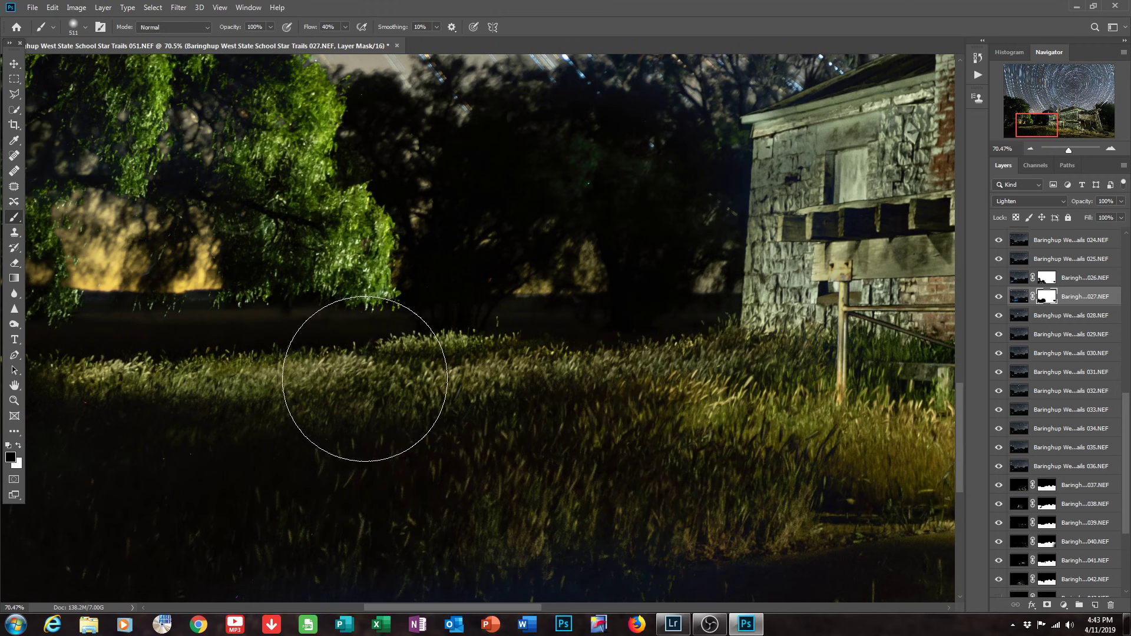
Make layers 026 to 034 visible again.
drag(1070, 152, 1068, 155)
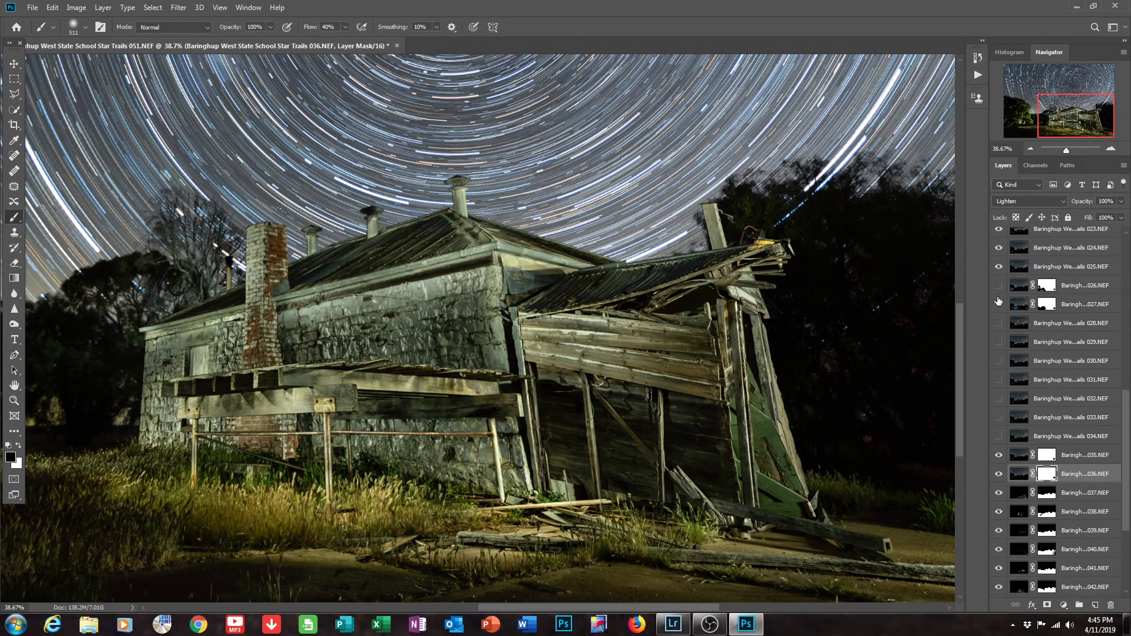
drag(999, 287, 998, 433)
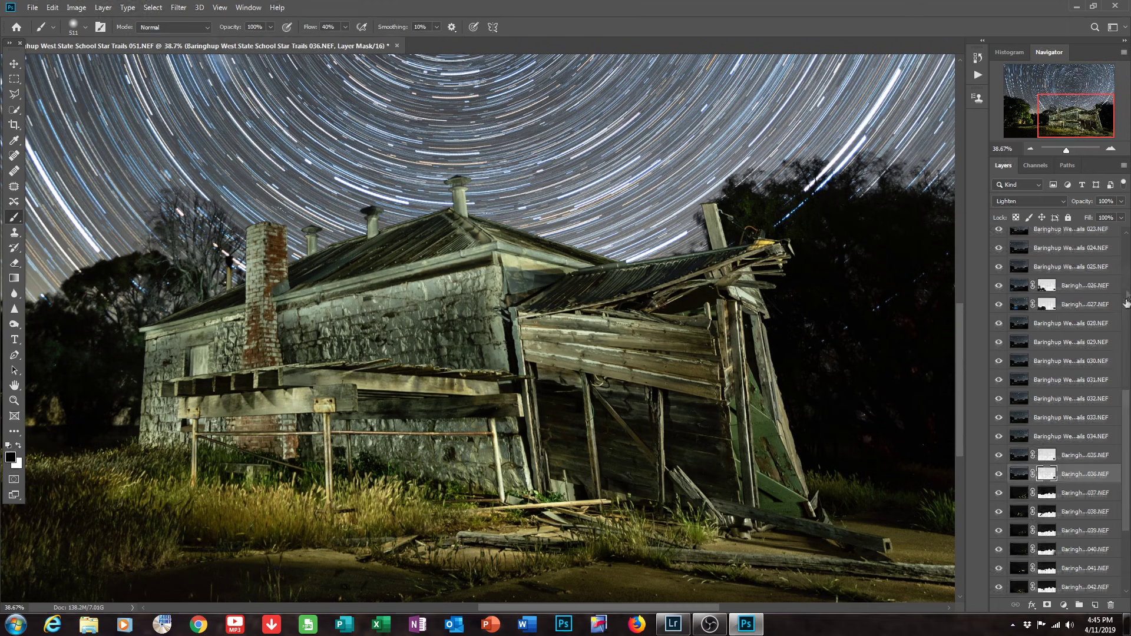
Mask out stray light on layers 003 and 002, brushing layer 002's mask with black along the front of the house.
click(1126, 321)
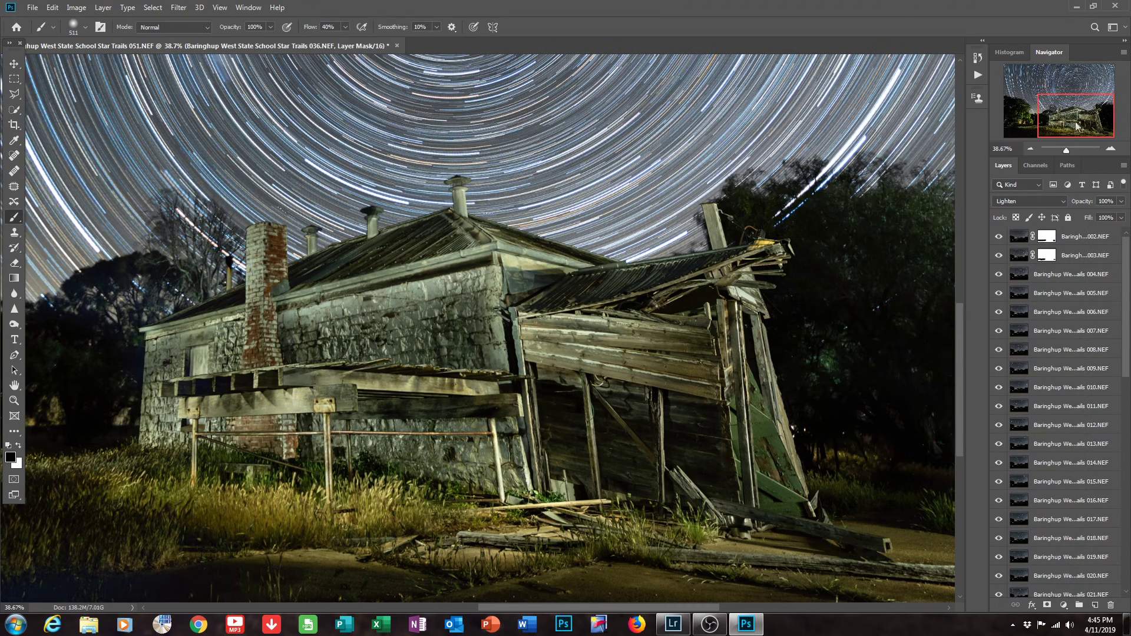
drag(1067, 149, 1065, 154)
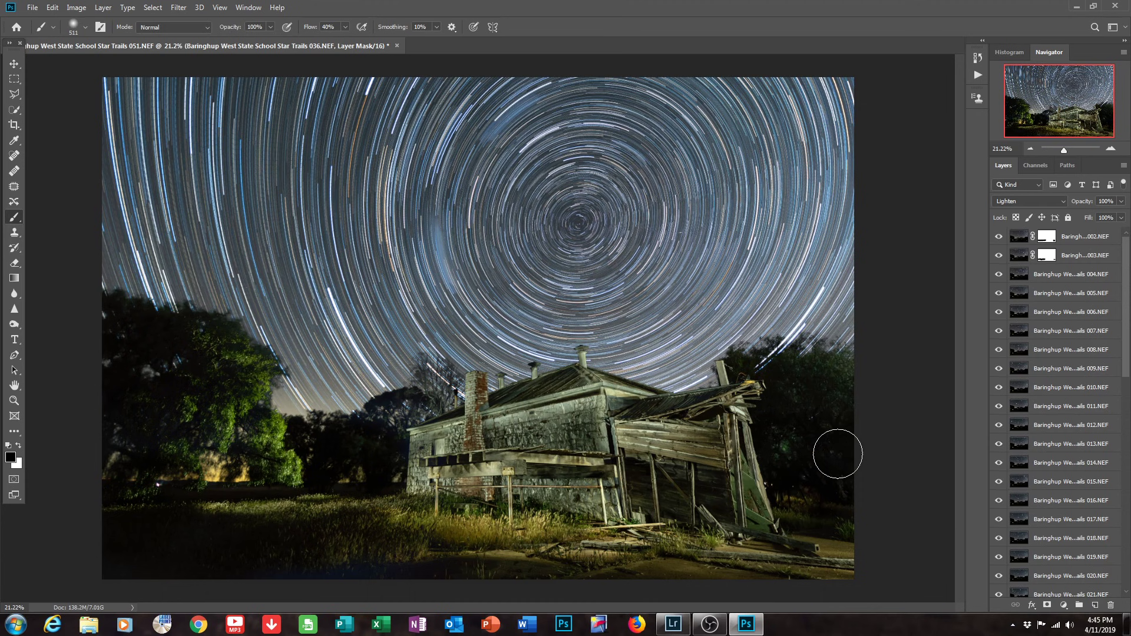
click(1047, 257)
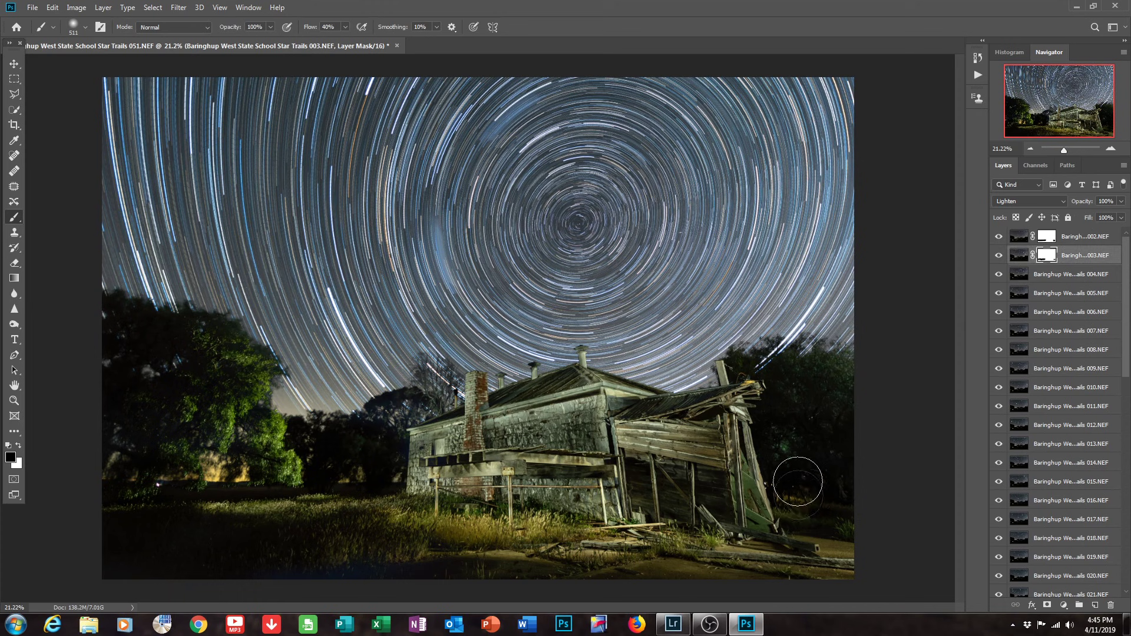
click(1047, 237)
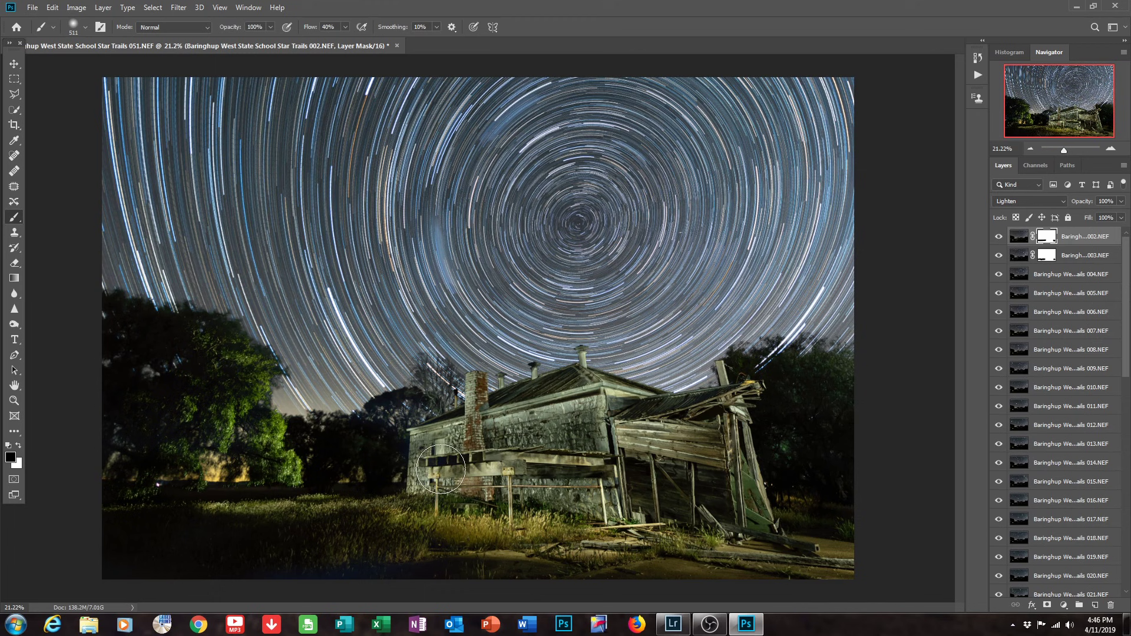
drag(441, 469, 578, 471)
Flatten the image and discard the hidden layers.
click(103, 8)
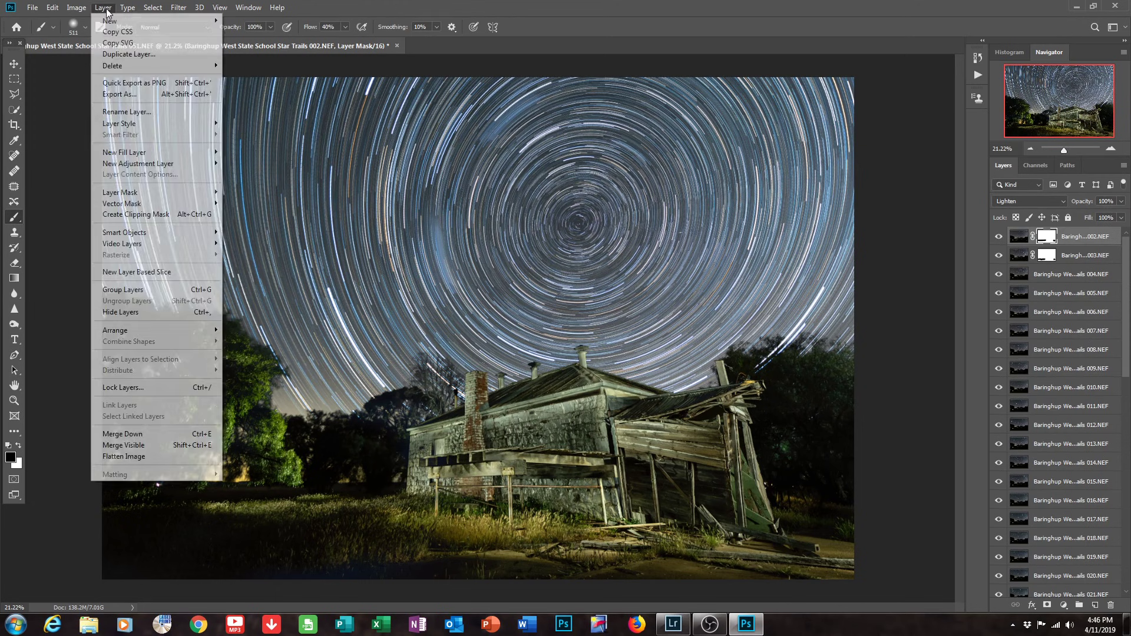
click(127, 460)
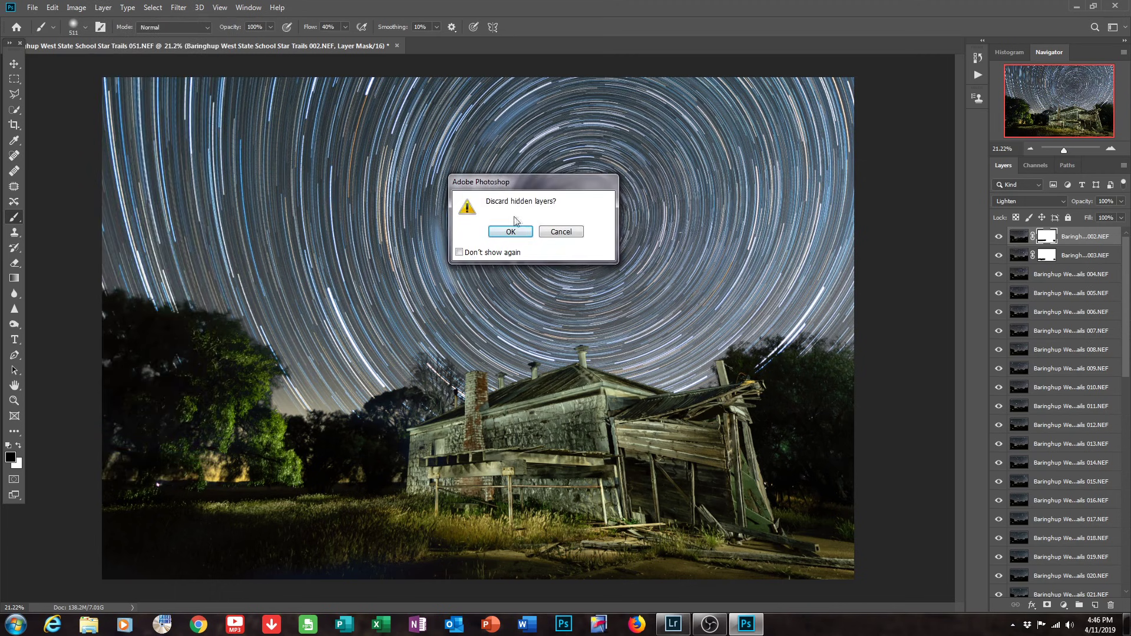
click(511, 233)
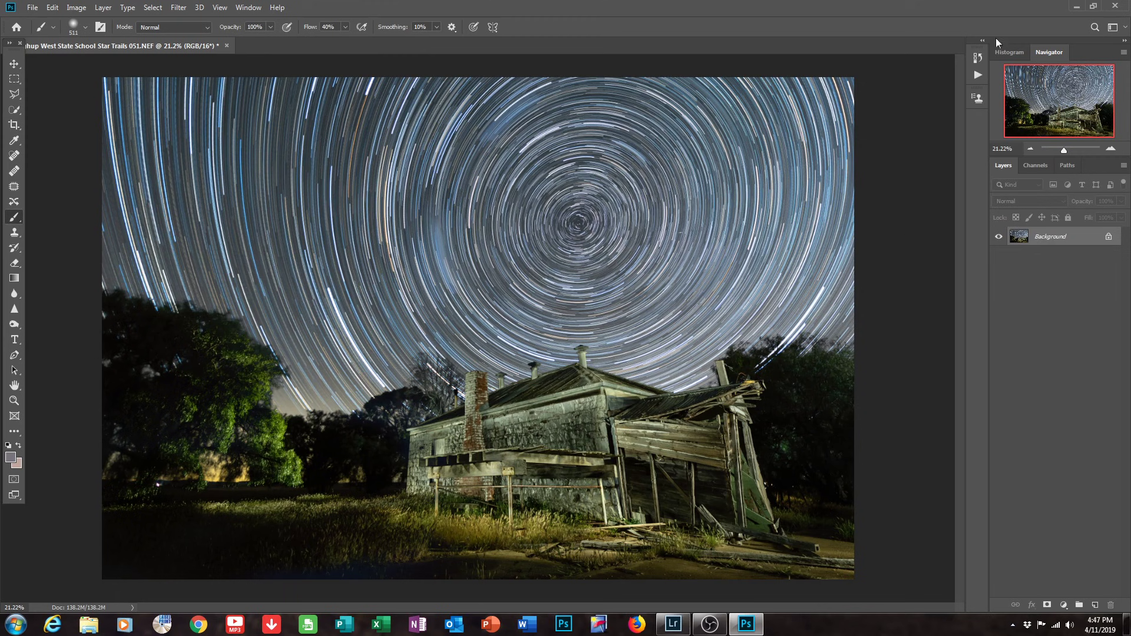
Quit Photoshop saving the changes to the document, and view the saved composite full screen in Lightroom.
click(1115, 6)
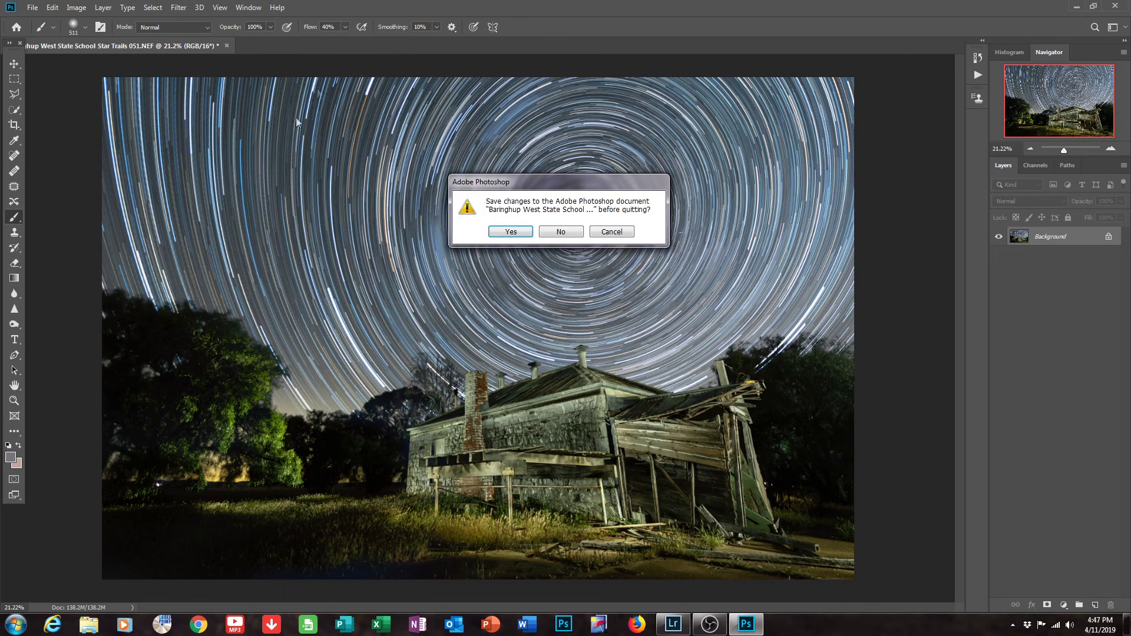
click(510, 231)
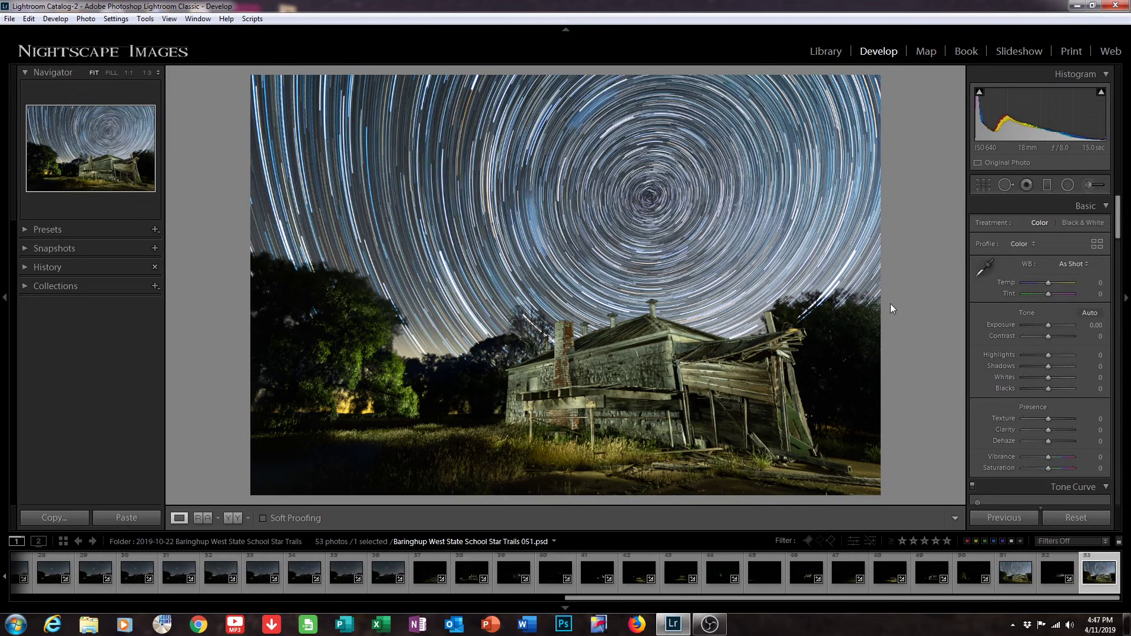
key(f)
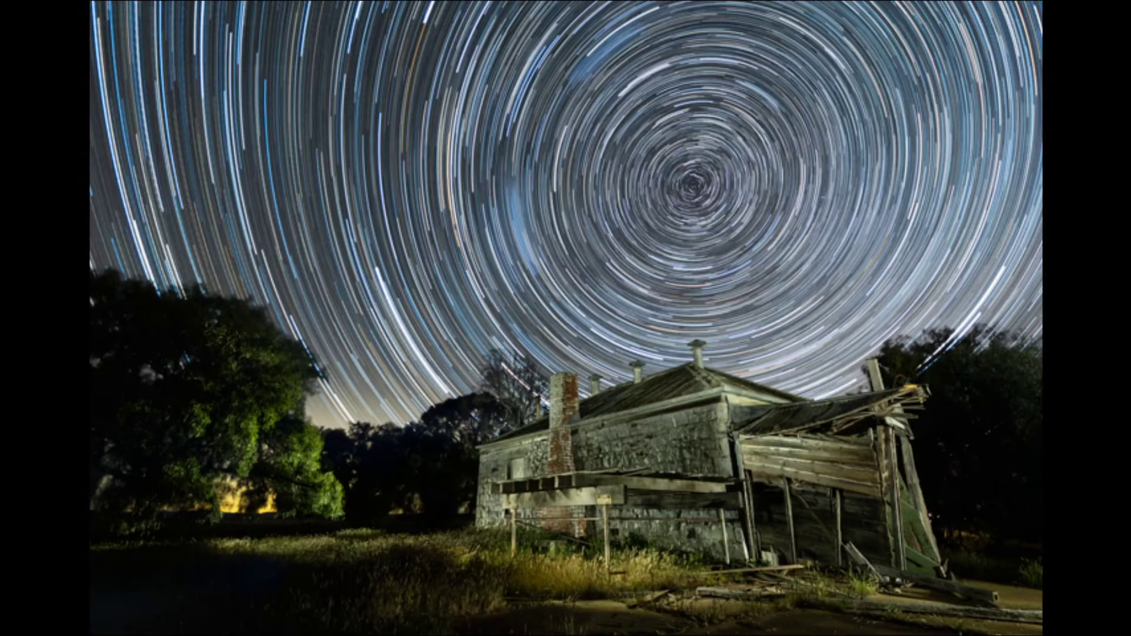